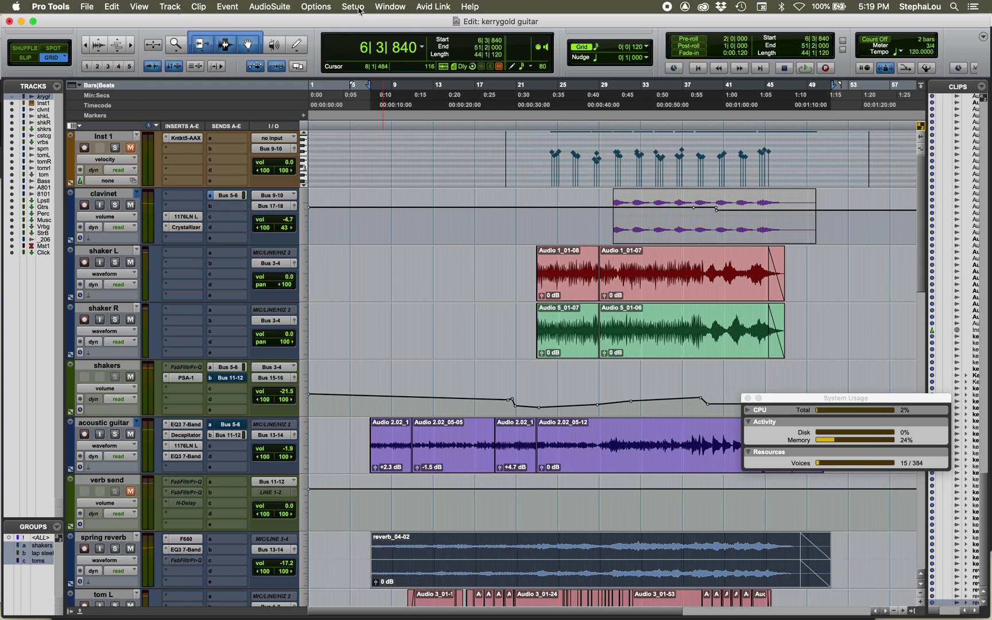
Step: Open a new default workspace browser and view its Sound Libraries and Volumes locations
{"action": "left_click", "coordinate": [389, 10]}
{"action": "mouse_move", "coordinate": [405, 177]}
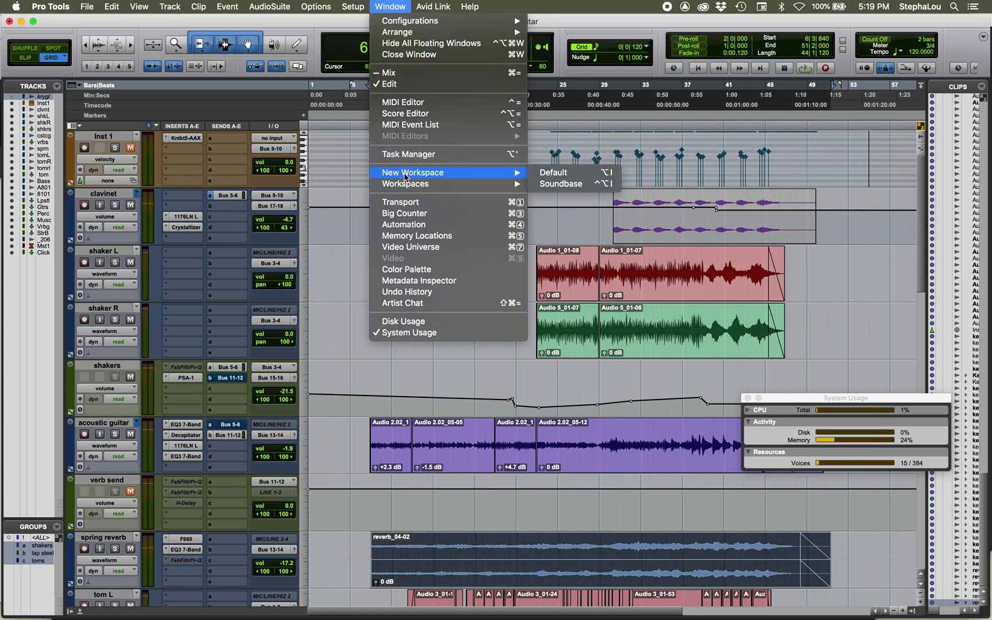
{"action": "left_click", "coordinate": [547, 174]}
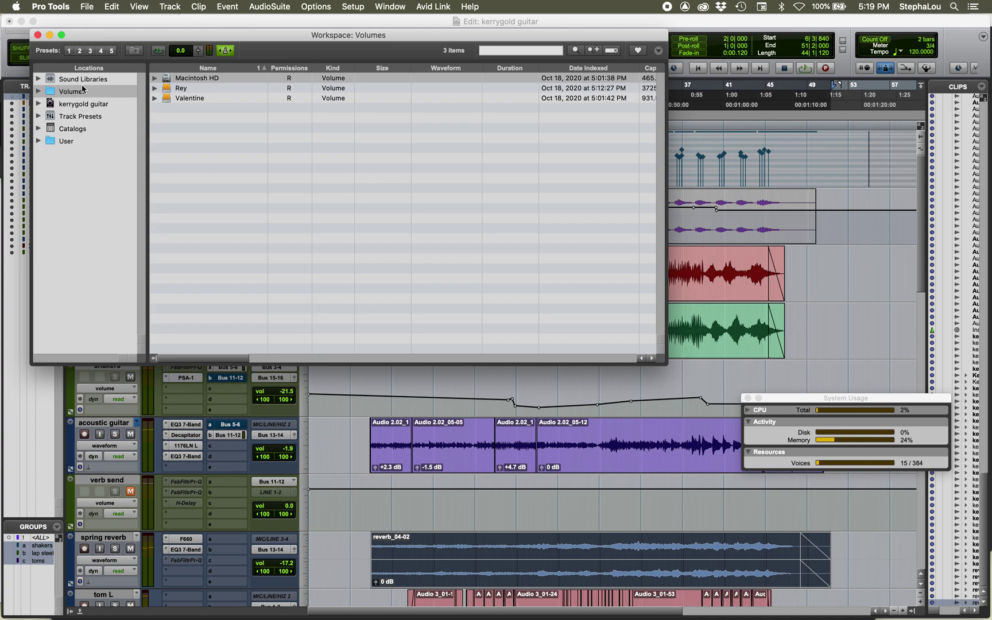
{"action": "left_click", "coordinate": [40, 80]}
{"action": "left_click", "coordinate": [71, 81]}
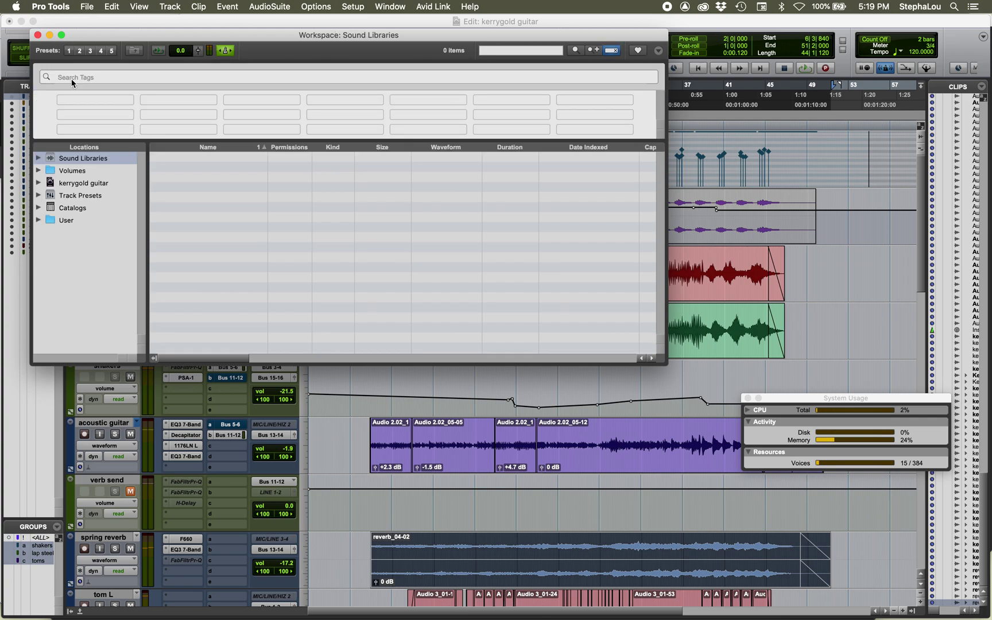
{"action": "left_click", "coordinate": [76, 171]}
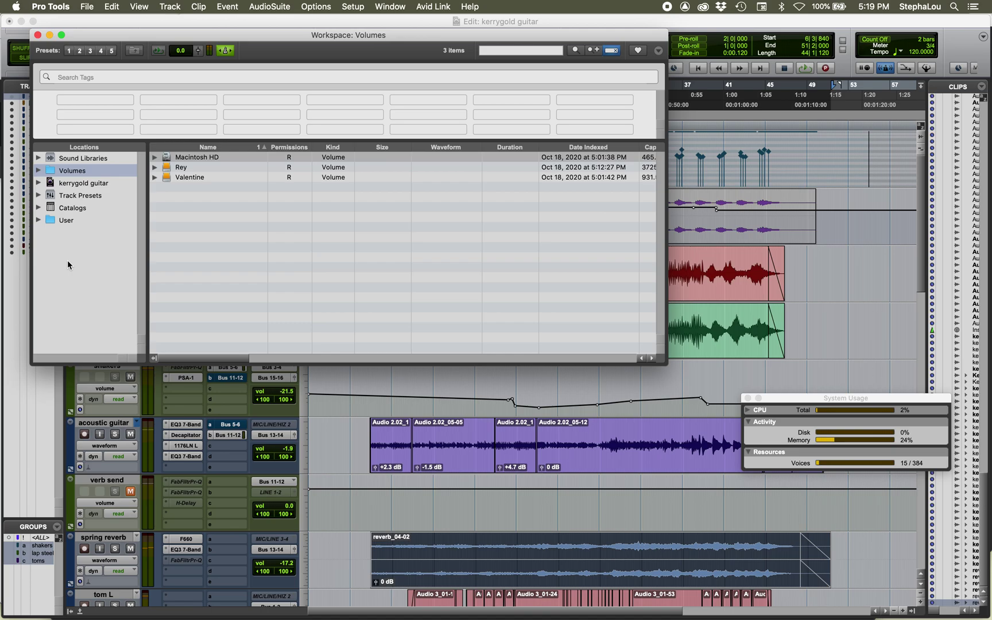
Step: Switch to Finder and look through the Hybrid Library, Fishpeople_SFX and 1001 Sound Effects folders in the Rey drive's Sound FX folder
{"action": "key", "text": "super+Tab"}
{"action": "key", "text": "super+Tab"}
{"action": "key", "text": "super+Tab"}
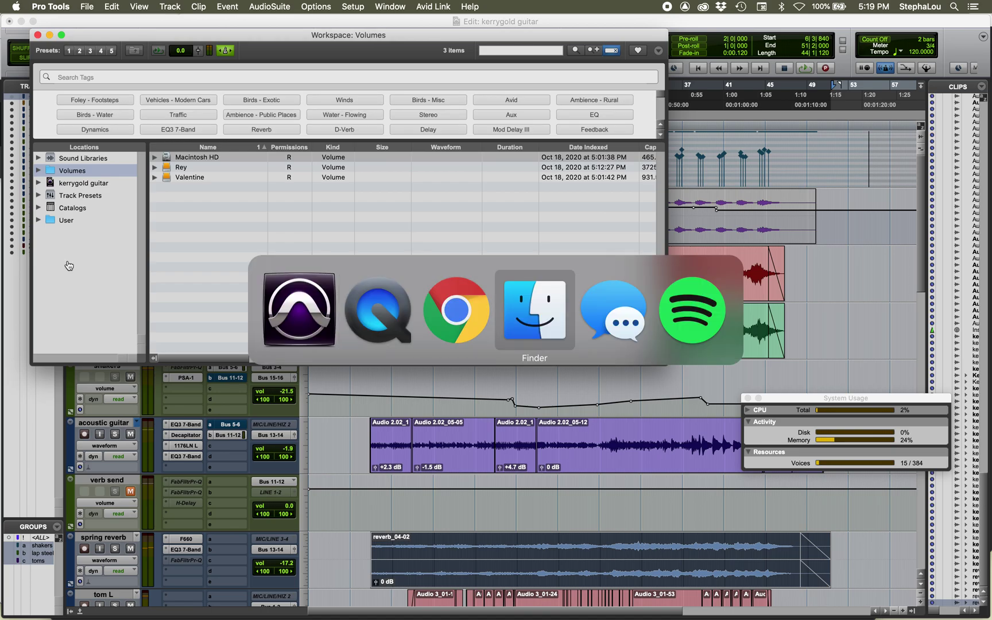
{"action": "scroll", "coordinate": [641, 192], "scroll_direction": "down", "scroll_amount": 10}
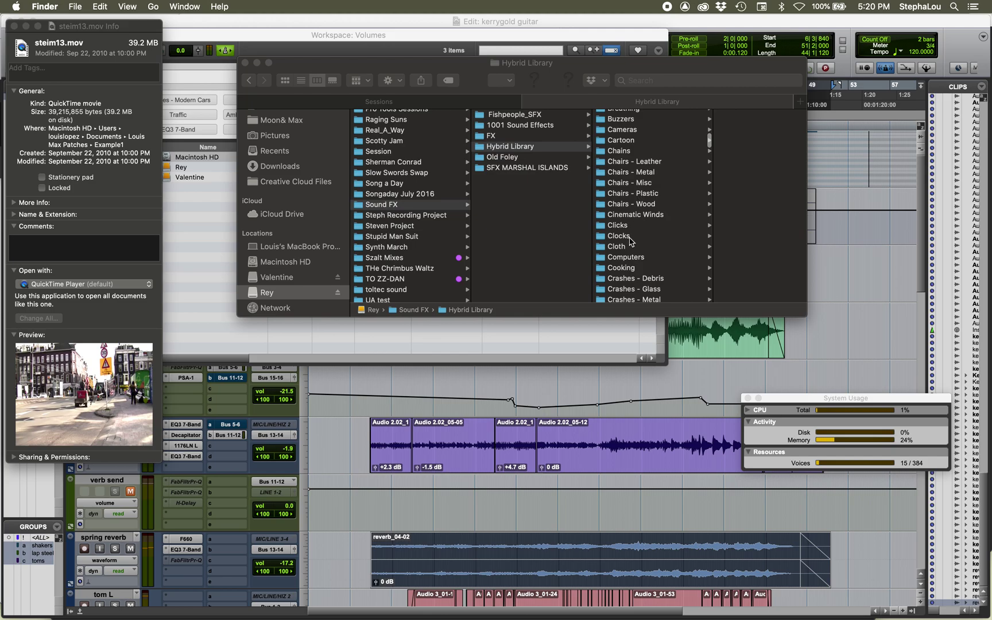
{"action": "scroll", "coordinate": [630, 240], "scroll_direction": "up", "scroll_amount": 5}
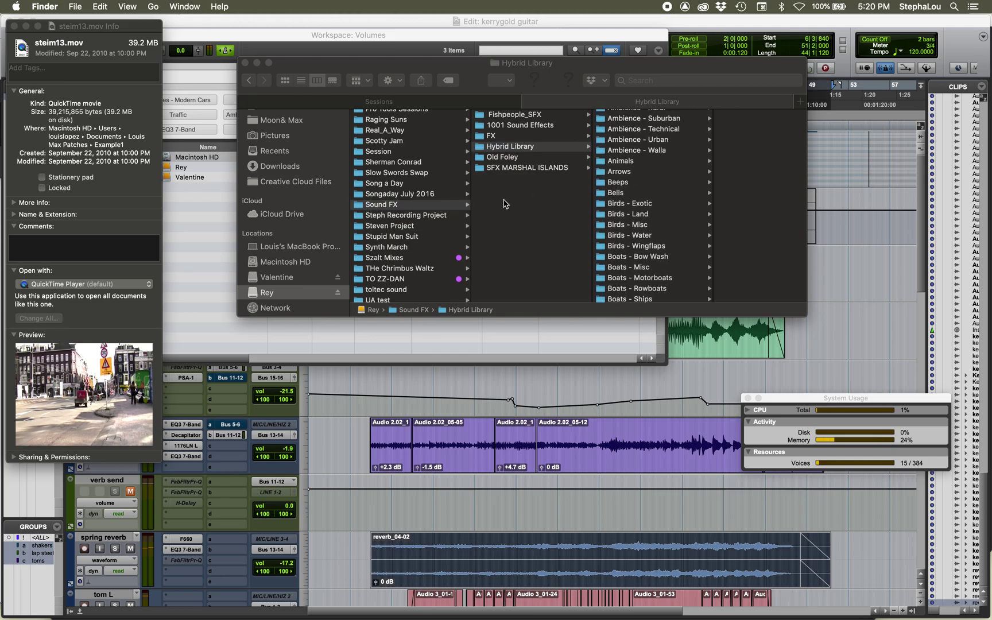
{"action": "left_click", "coordinate": [504, 114]}
{"action": "left_click", "coordinate": [515, 119]}
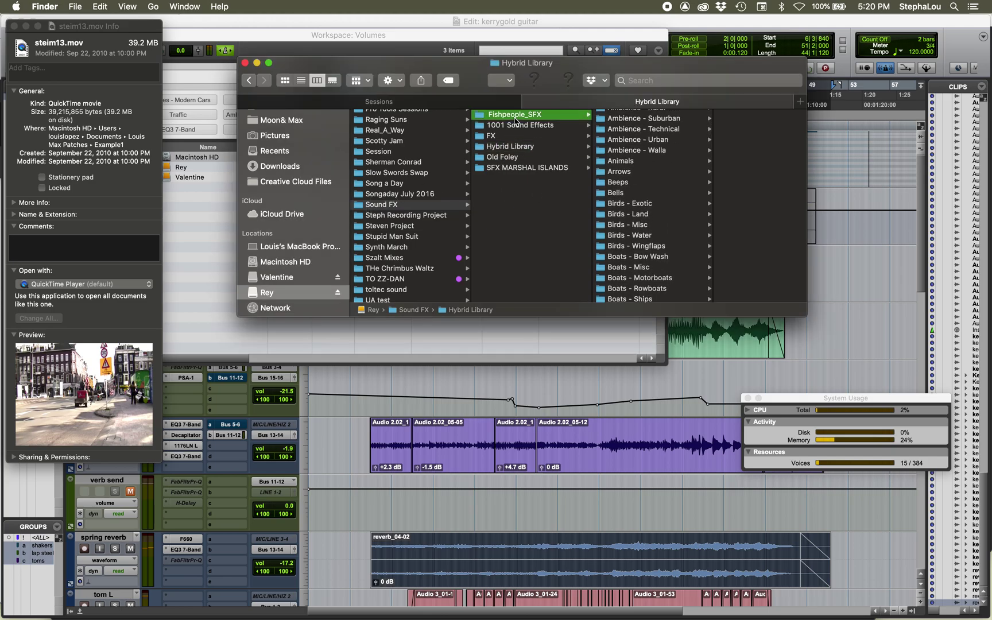
{"action": "left_click", "coordinate": [515, 126]}
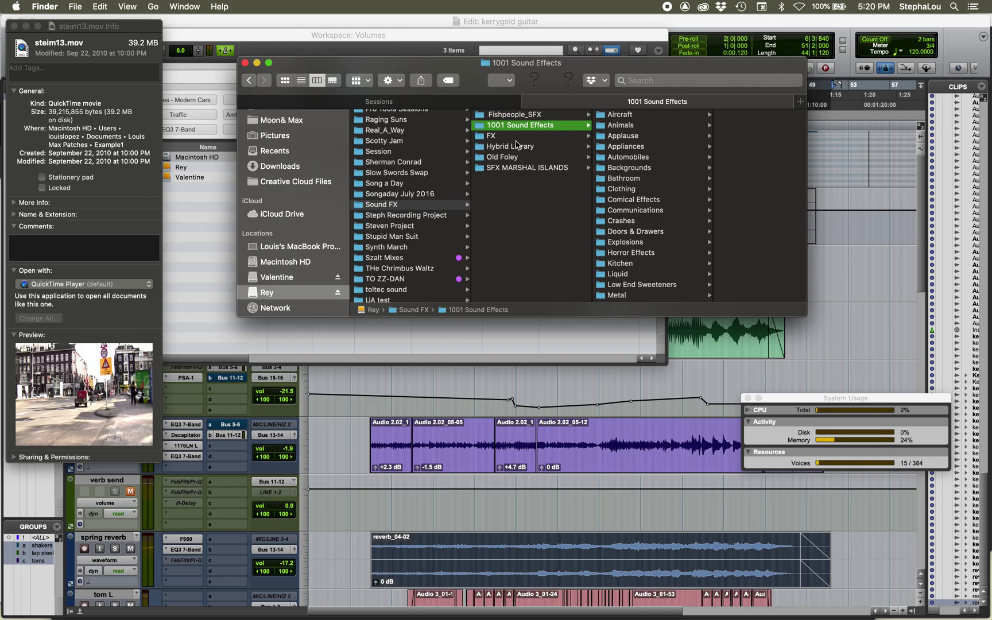
Step: Return to the Pro Tools workspace browser and expand Volumes and the Rey drive to list its folders
{"action": "left_click", "coordinate": [195, 268]}
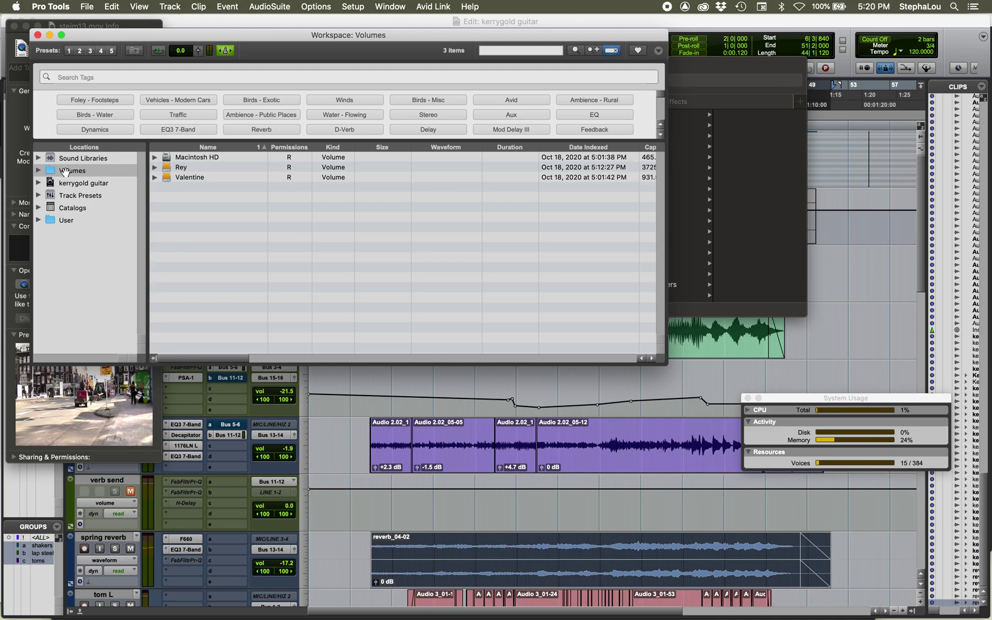
{"action": "left_click", "coordinate": [39, 170]}
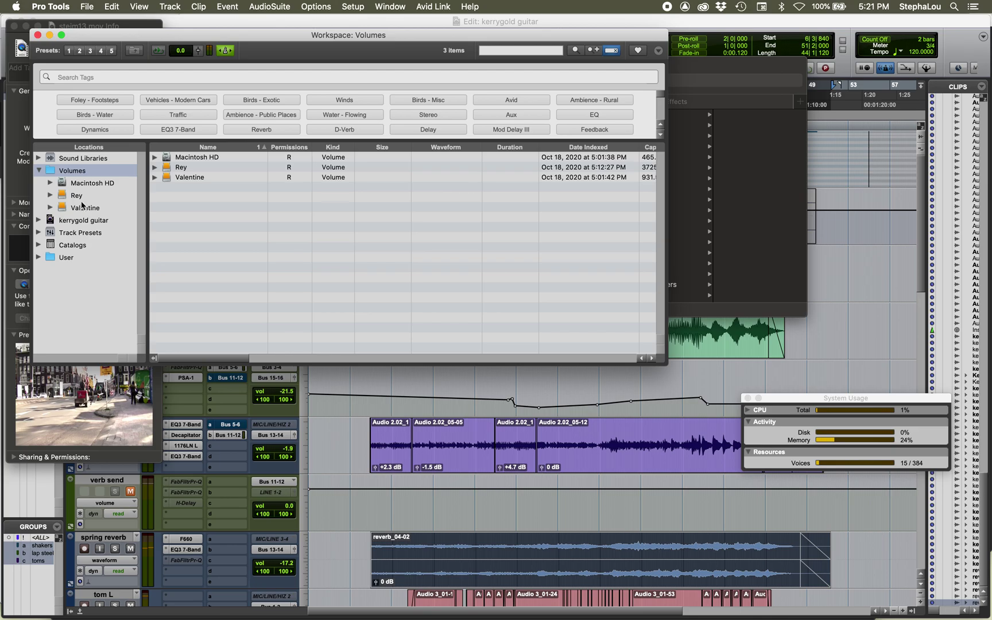
{"action": "left_click", "coordinate": [73, 197]}
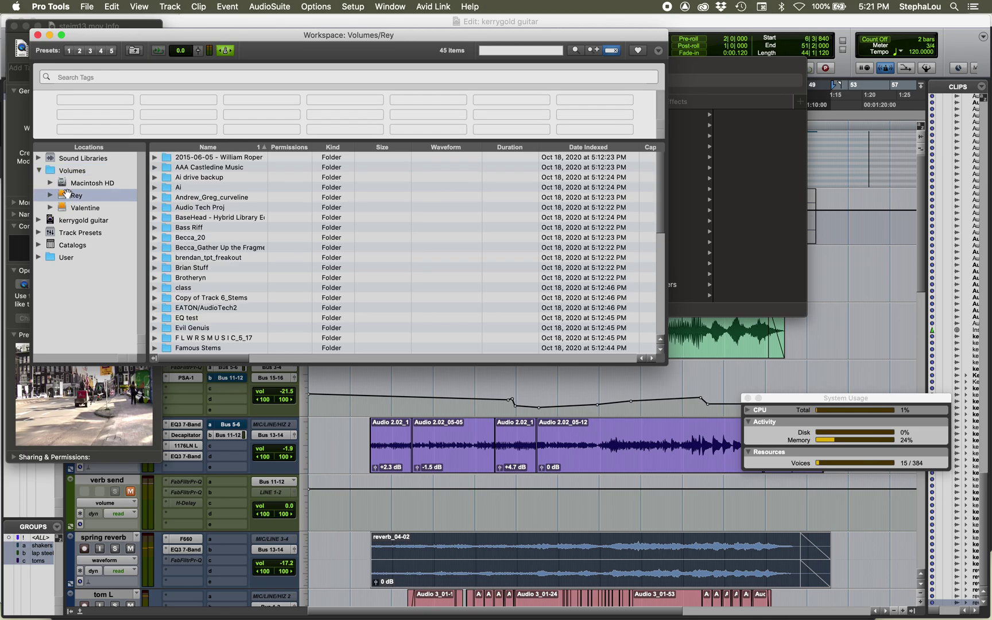
{"action": "left_click", "coordinate": [50, 196]}
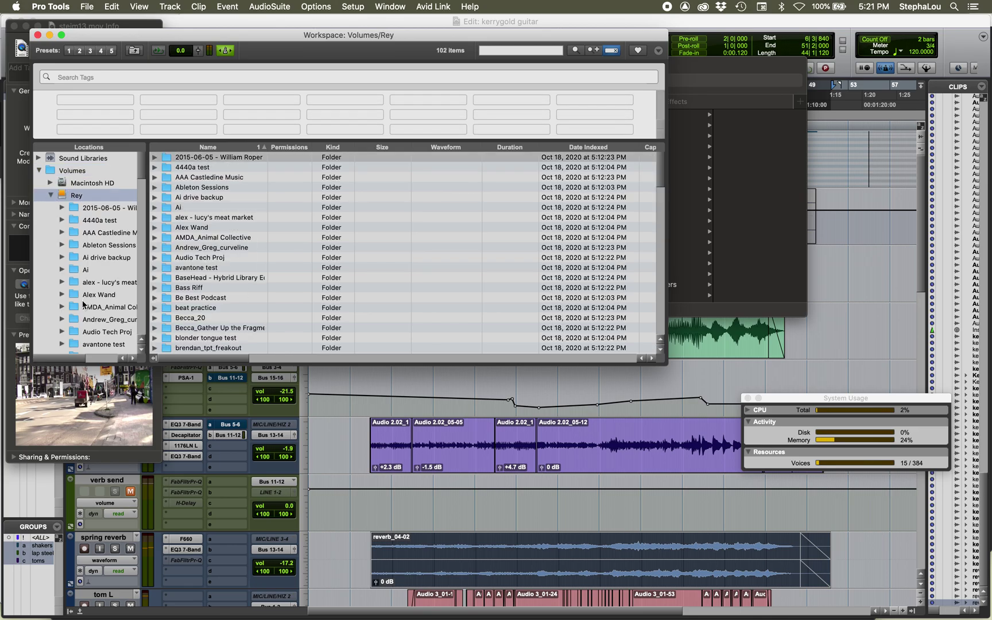
Step: Locate the Sound FX folder on the Rey drive and display its contents, with its subfolders collapsed in the locations tree
{"action": "scroll", "coordinate": [84, 304], "scroll_direction": "down", "scroll_amount": 5}
{"action": "scroll", "coordinate": [84, 304], "scroll_direction": "down", "scroll_amount": 8}
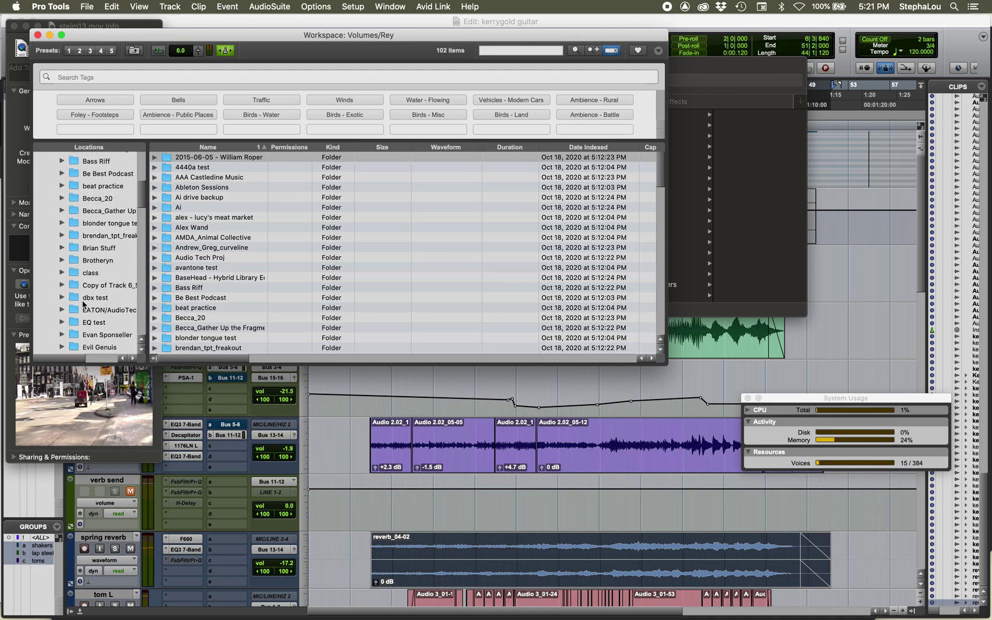
{"action": "scroll", "coordinate": [83, 305], "scroll_direction": "down", "scroll_amount": 3}
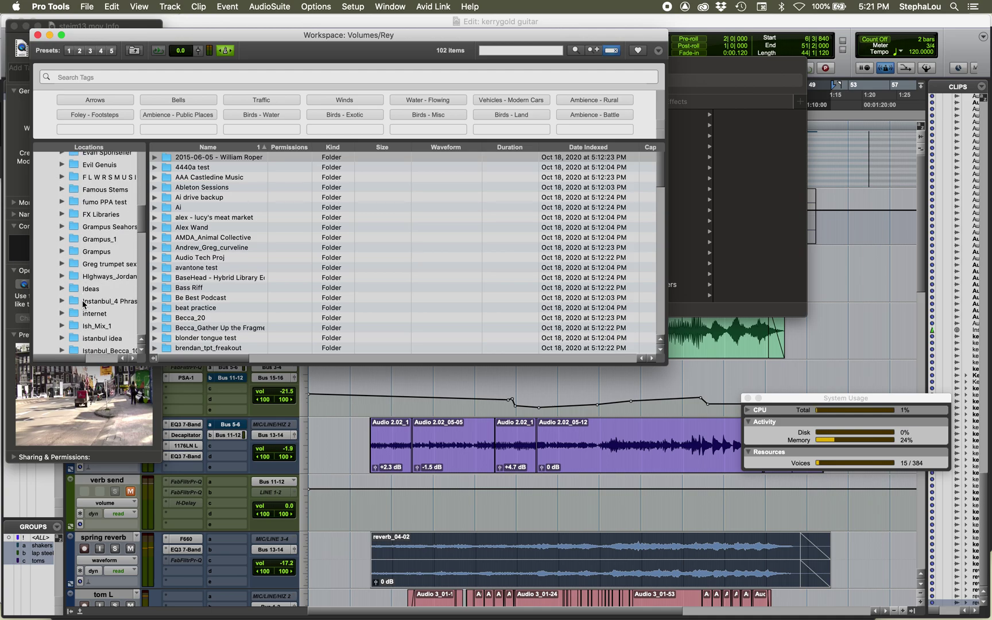
{"action": "scroll", "coordinate": [90, 294], "scroll_direction": "down", "scroll_amount": 8}
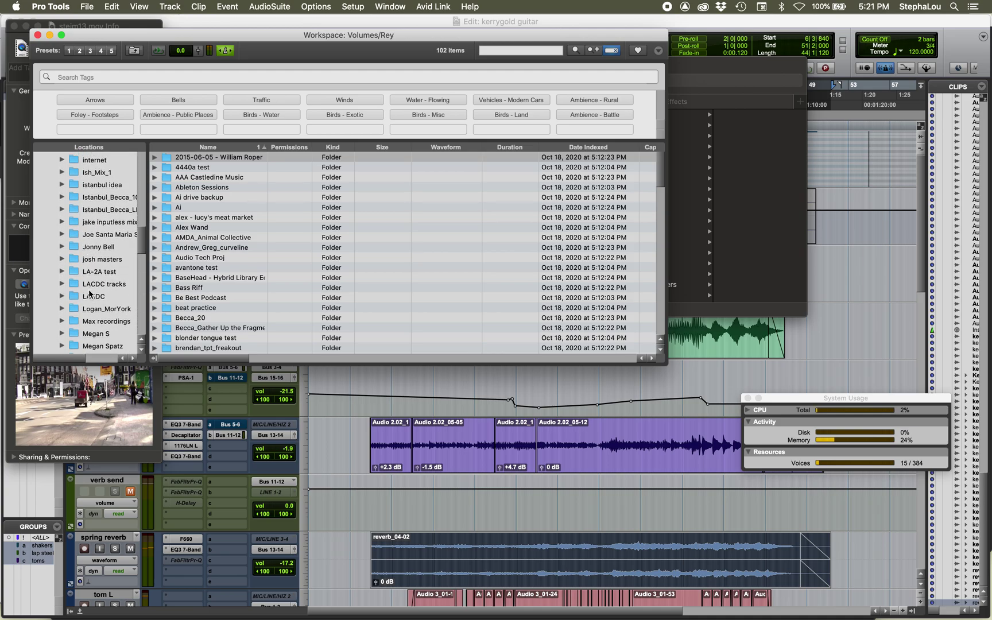
{"action": "scroll", "coordinate": [89, 294], "scroll_direction": "down", "scroll_amount": 15}
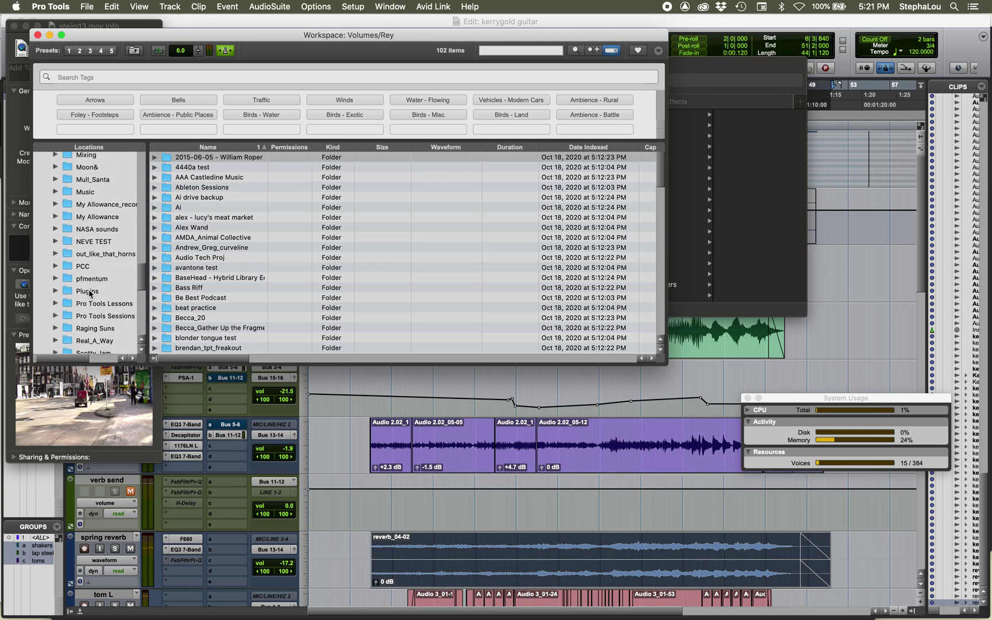
{"action": "scroll", "coordinate": [90, 294], "scroll_direction": "down", "scroll_amount": 10}
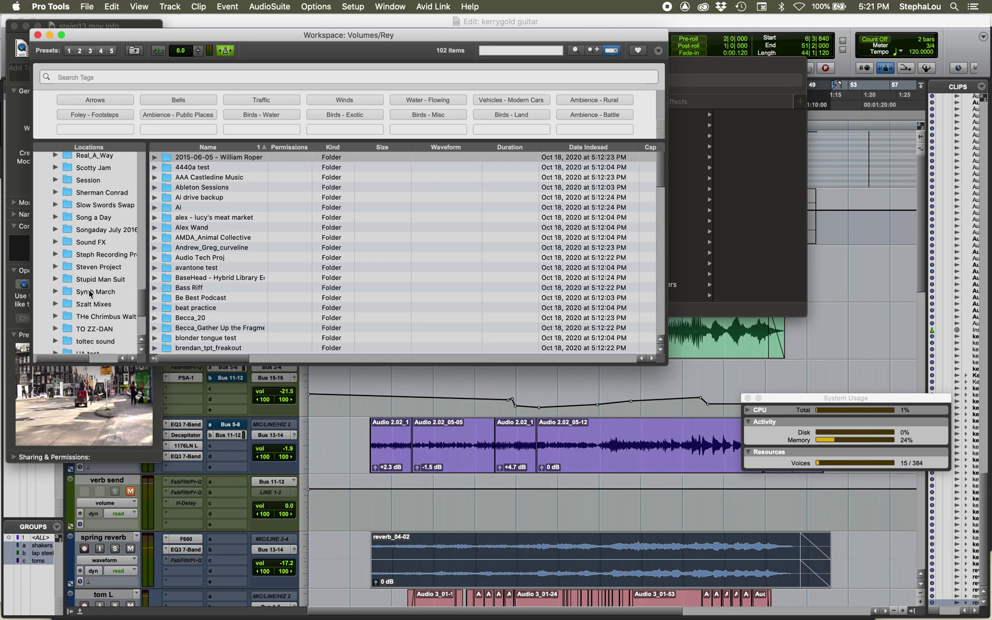
{"action": "scroll", "coordinate": [89, 294], "scroll_direction": "up", "scroll_amount": 5}
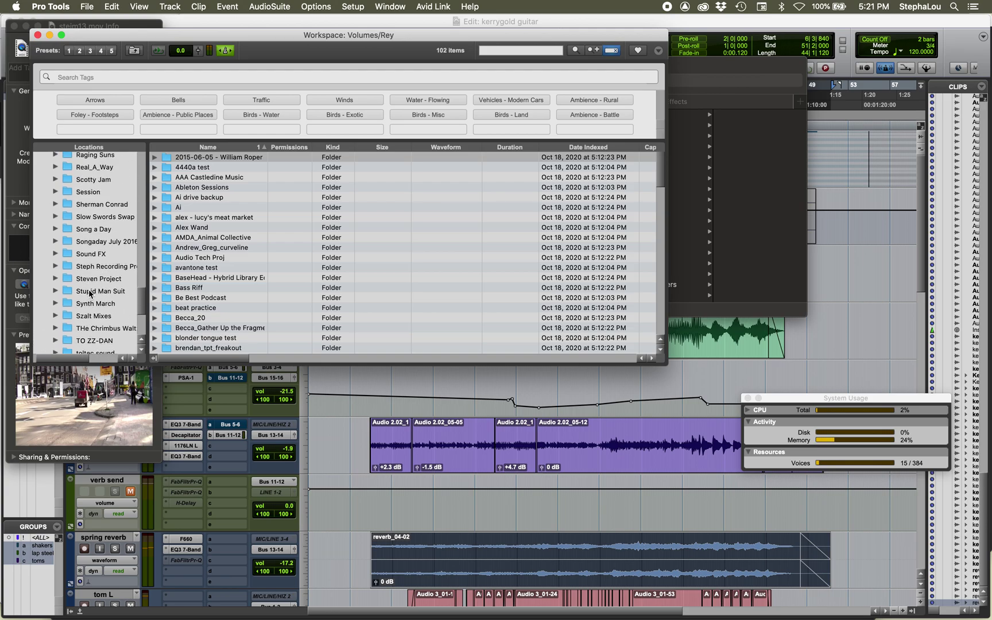
{"action": "scroll", "coordinate": [83, 221], "scroll_direction": "up", "scroll_amount": 3}
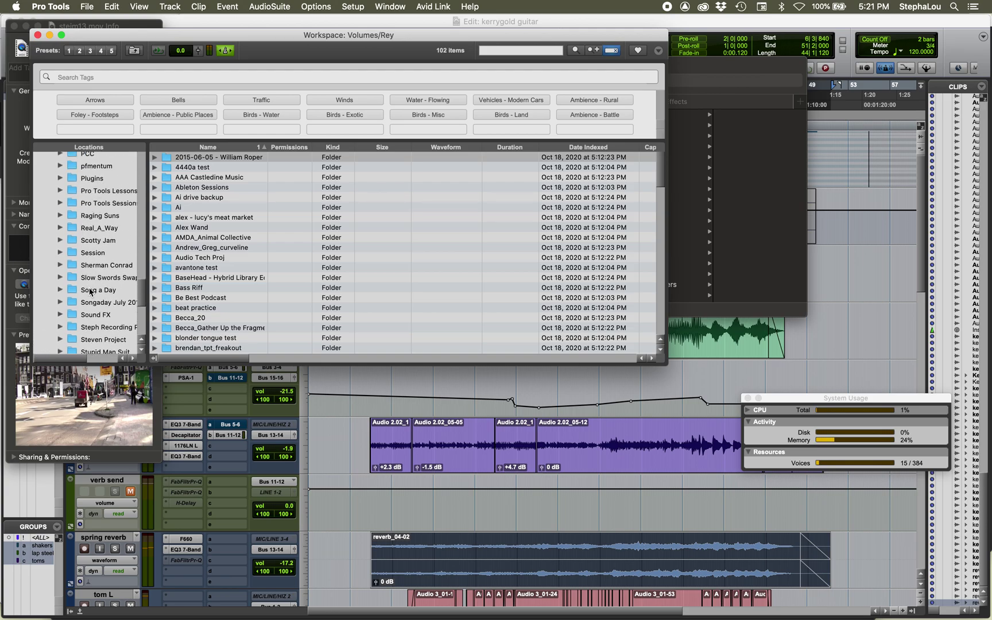
{"action": "scroll", "coordinate": [93, 276], "scroll_direction": "up", "scroll_amount": 20}
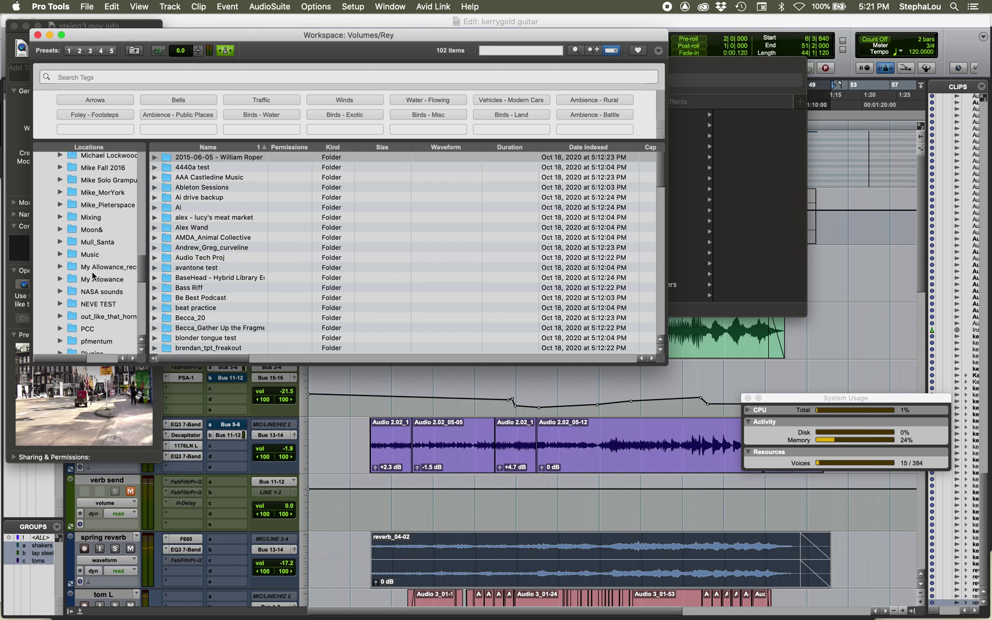
{"action": "scroll", "coordinate": [93, 276], "scroll_direction": "down", "scroll_amount": 20}
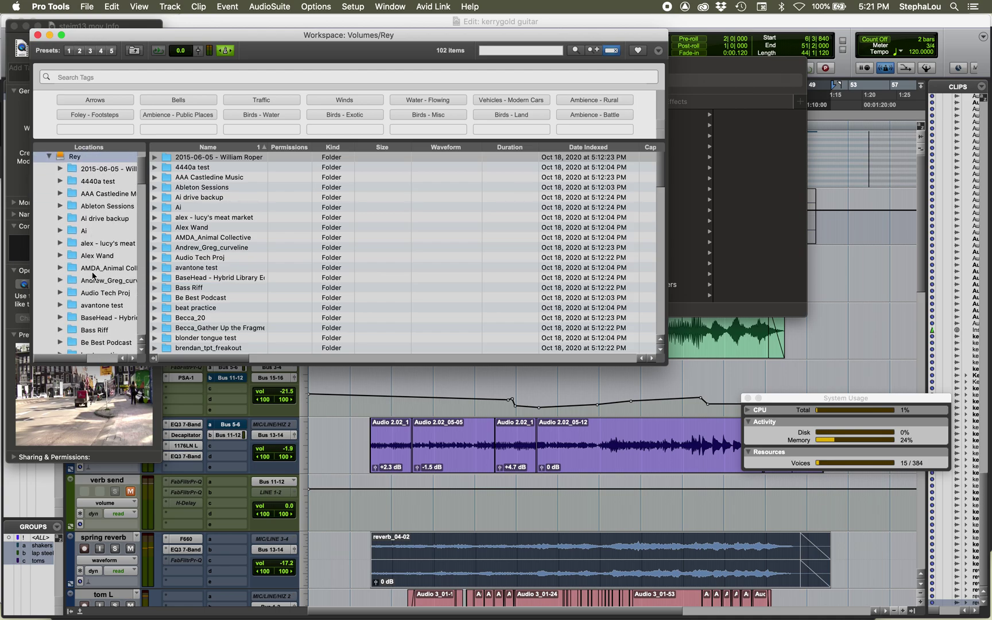
{"action": "left_click", "coordinate": [98, 227]}
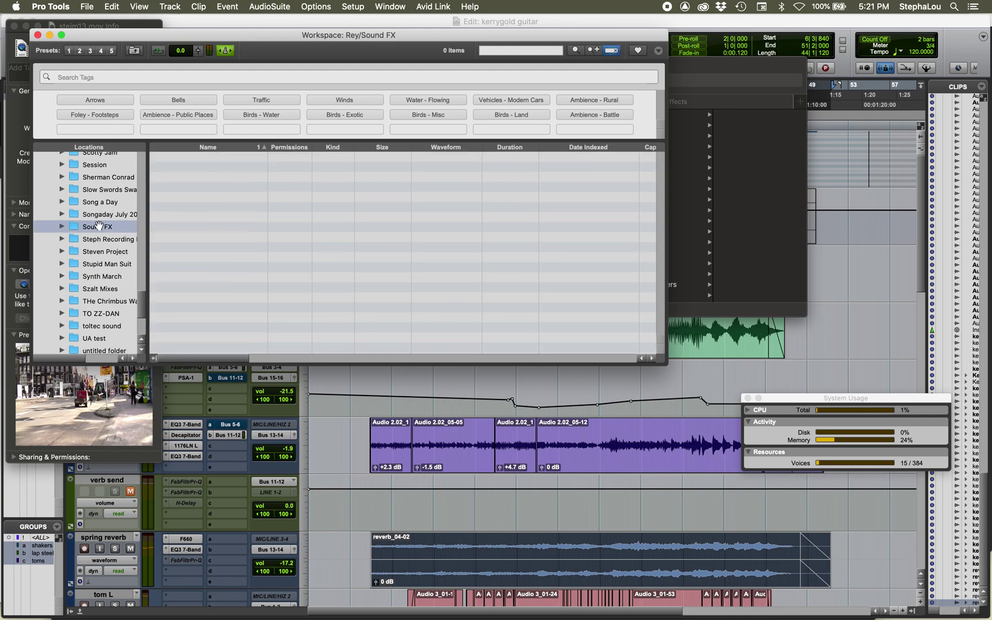
{"action": "left_click", "coordinate": [62, 227]}
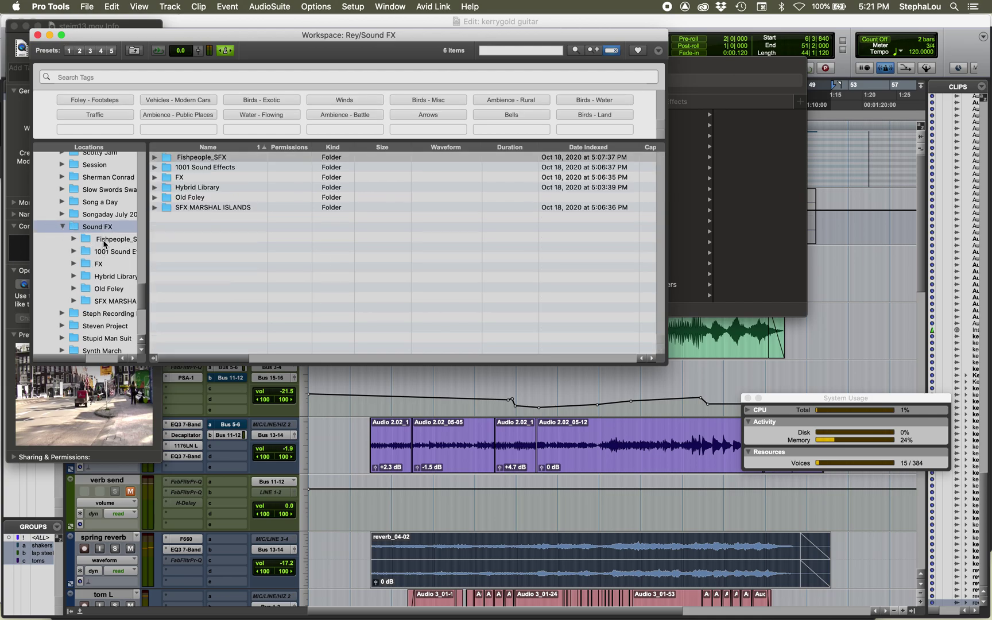
{"action": "left_click", "coordinate": [62, 226]}
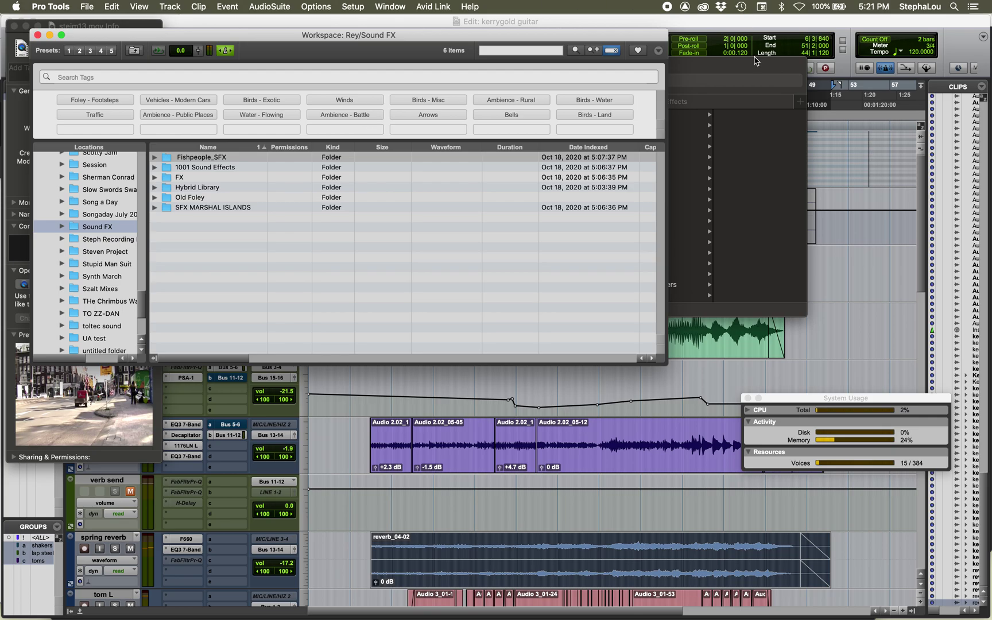
Step: Switch to Finder, activate its search field, and return to the Pro Tools workspace browser
{"action": "key", "text": "super+Tab"}
{"action": "left_click", "coordinate": [645, 80]}
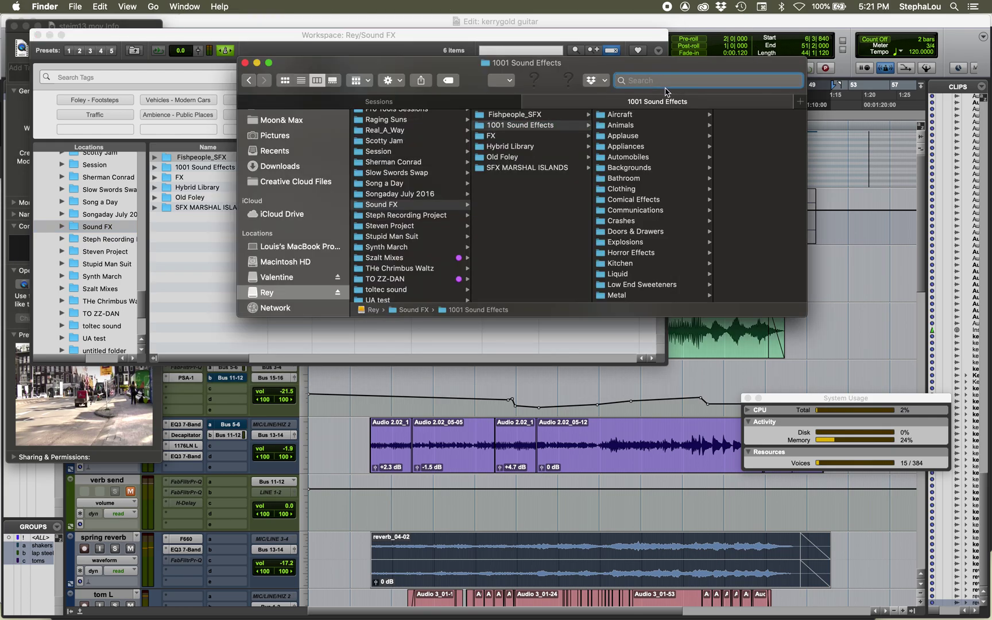
{"action": "left_click", "coordinate": [161, 30]}
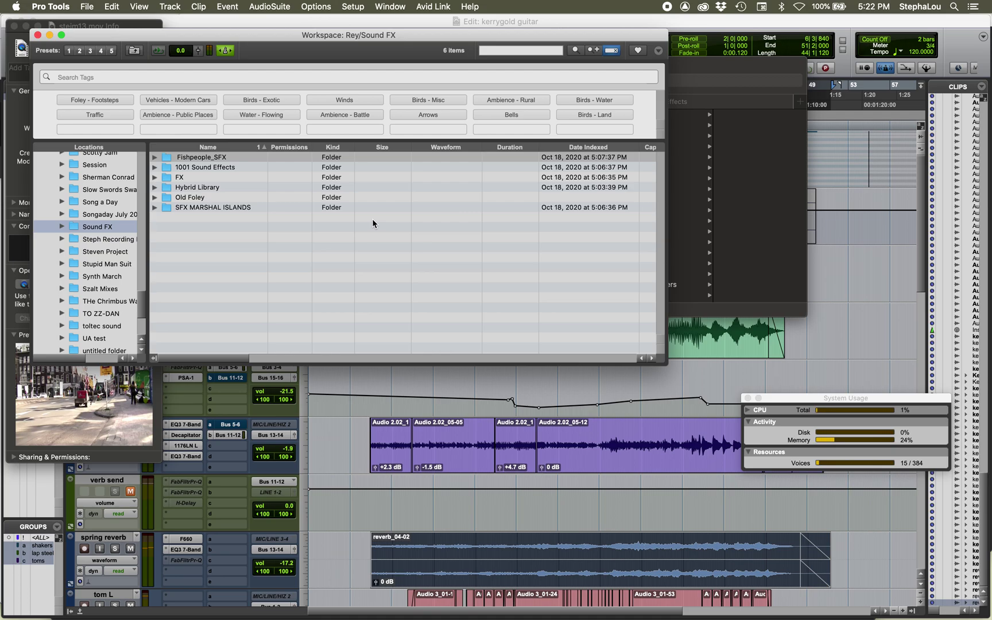
Step: Close the workspace browser and play the session from the current selection in the Edit window, then stop playback
{"action": "key", "text": "super+Tab"}
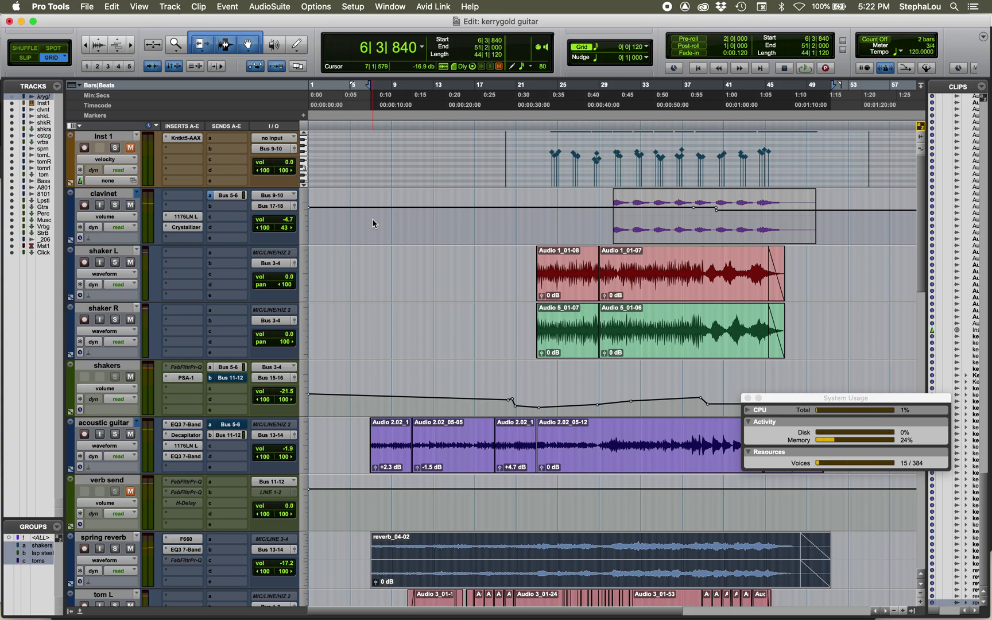
{"action": "key", "text": "space"}
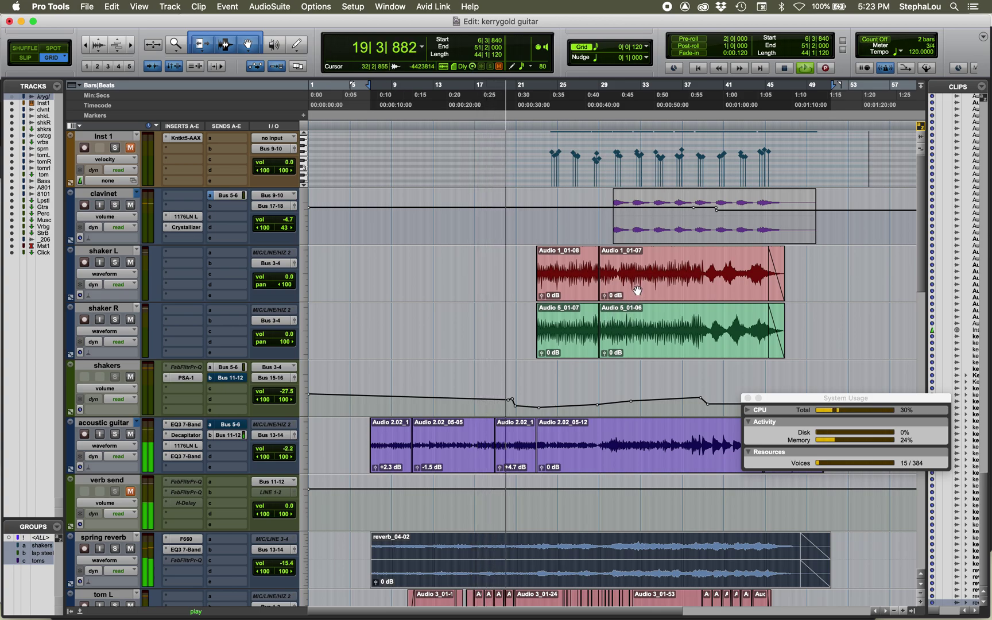
{"action": "key", "text": "space"}
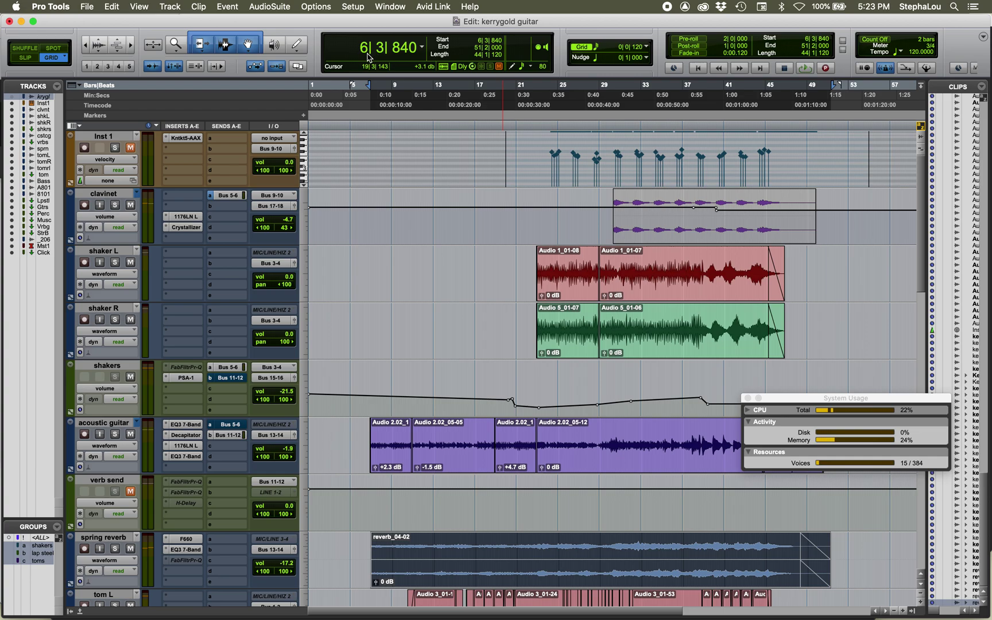
Step: Select the shaker L and shaker R clips starting at bar 29 and play the session from there, then stop
{"action": "left_click", "coordinate": [637, 342]}
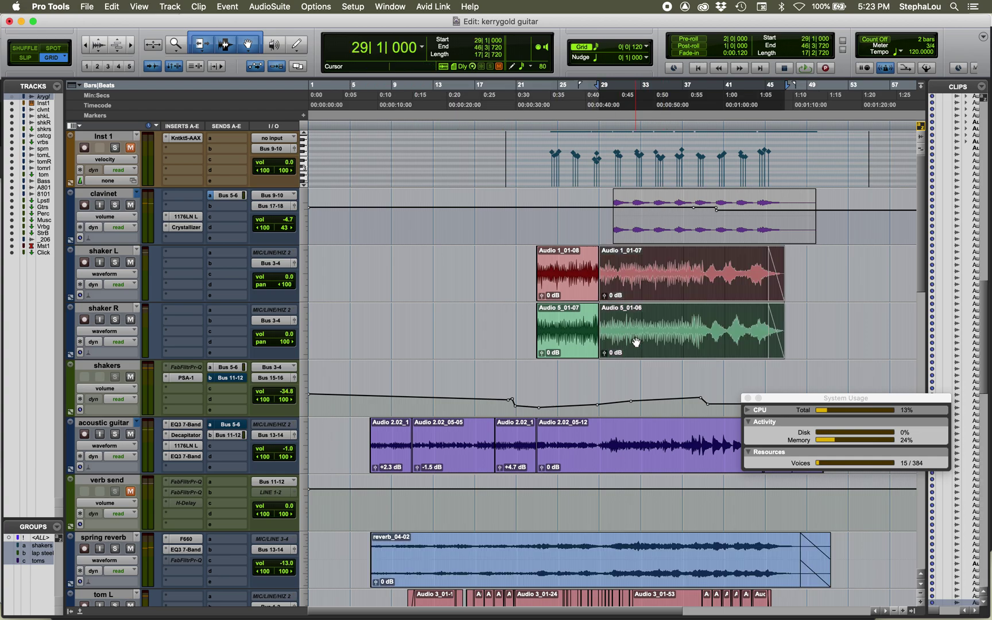
{"action": "key", "text": "space"}
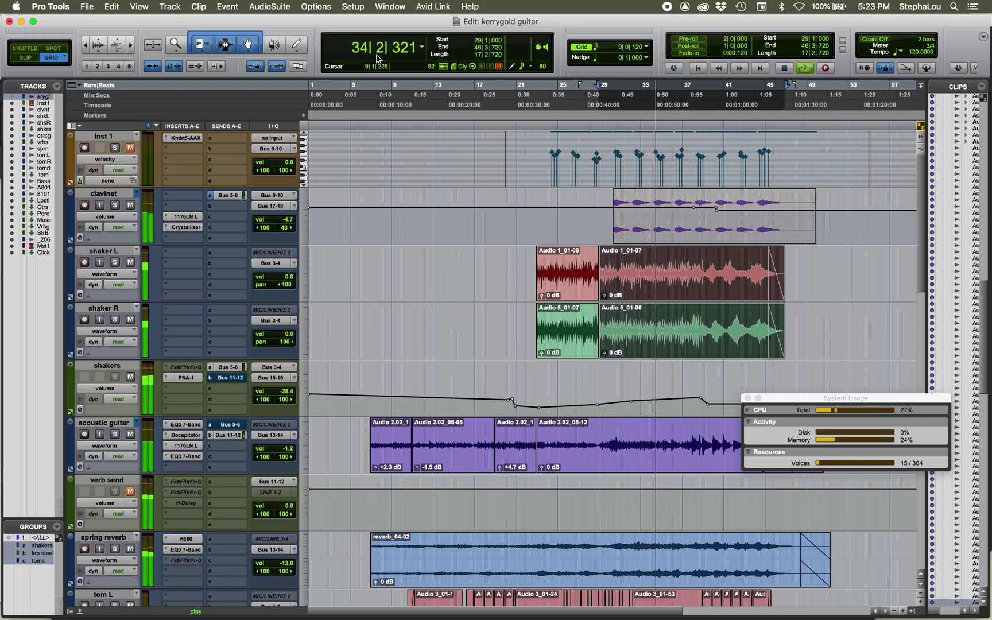
{"action": "key", "text": "space"}
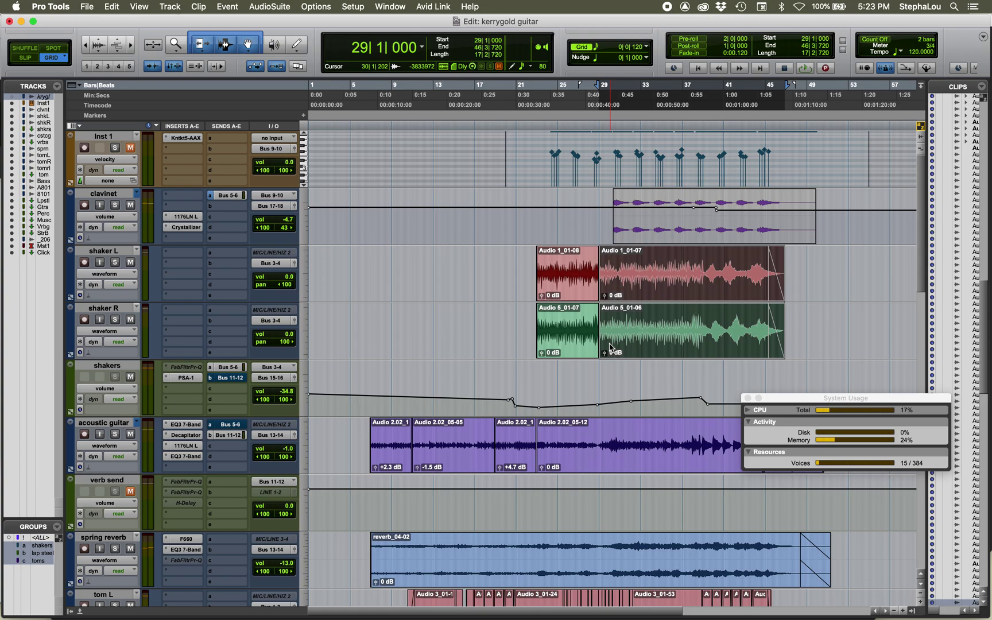
Step: Glance at the Finder window, return to Pro Tools, and reopen the workspace browser on the Sound FX folder
{"action": "key", "text": "super+Tab"}
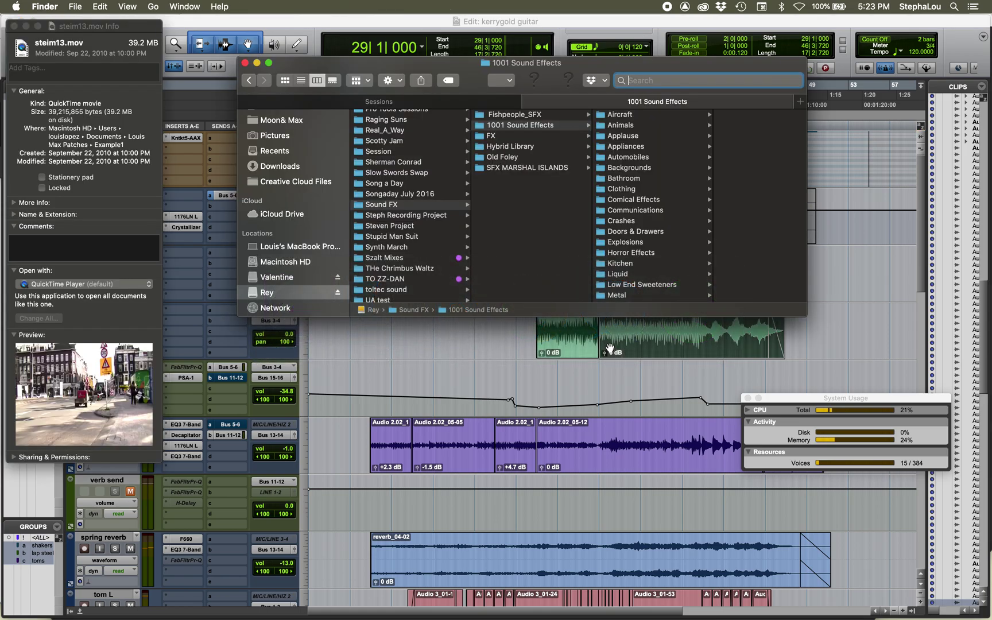
{"action": "key", "text": "super+Tab"}
{"action": "key", "text": "alt+i"}
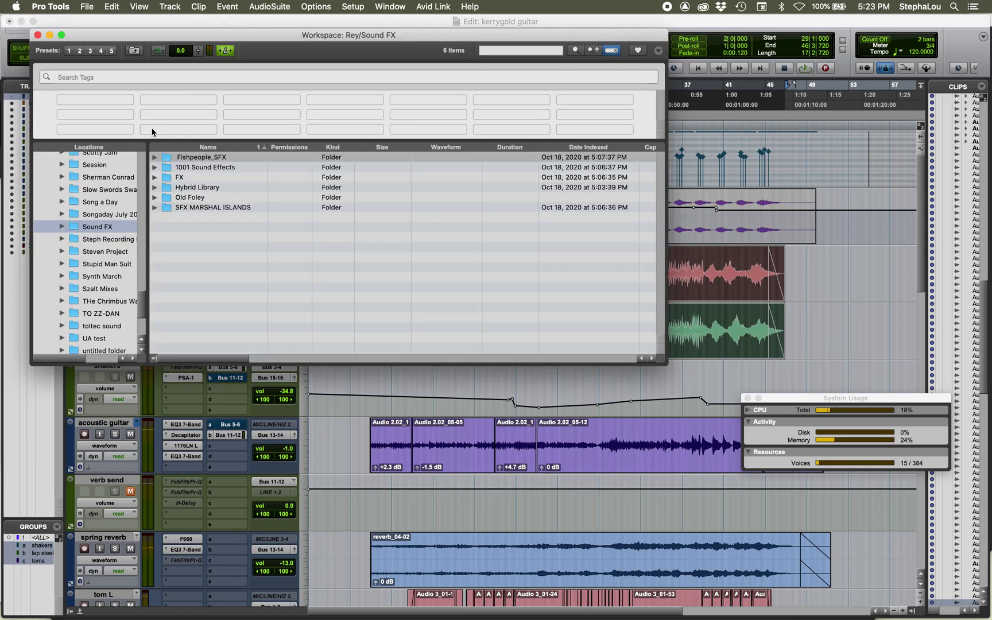
Step: Select the Rey volume in the workspace browser's locations and search it for "drums"
{"action": "scroll", "coordinate": [52, 204], "scroll_direction": "up", "scroll_amount": 5}
{"action": "scroll", "coordinate": [52, 202], "scroll_direction": "up", "scroll_amount": 15}
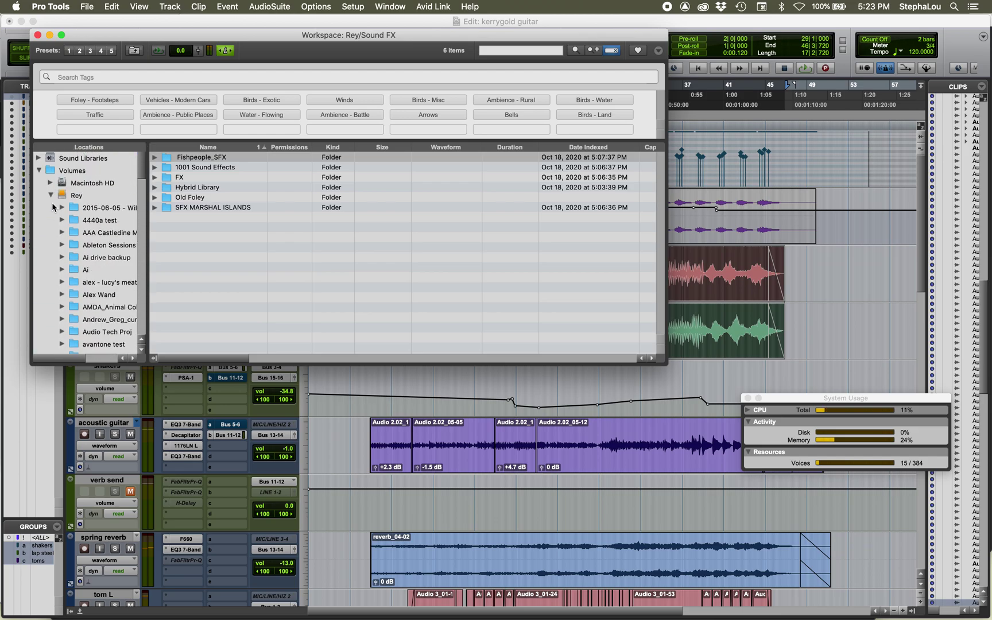
{"action": "left_click", "coordinate": [62, 197]}
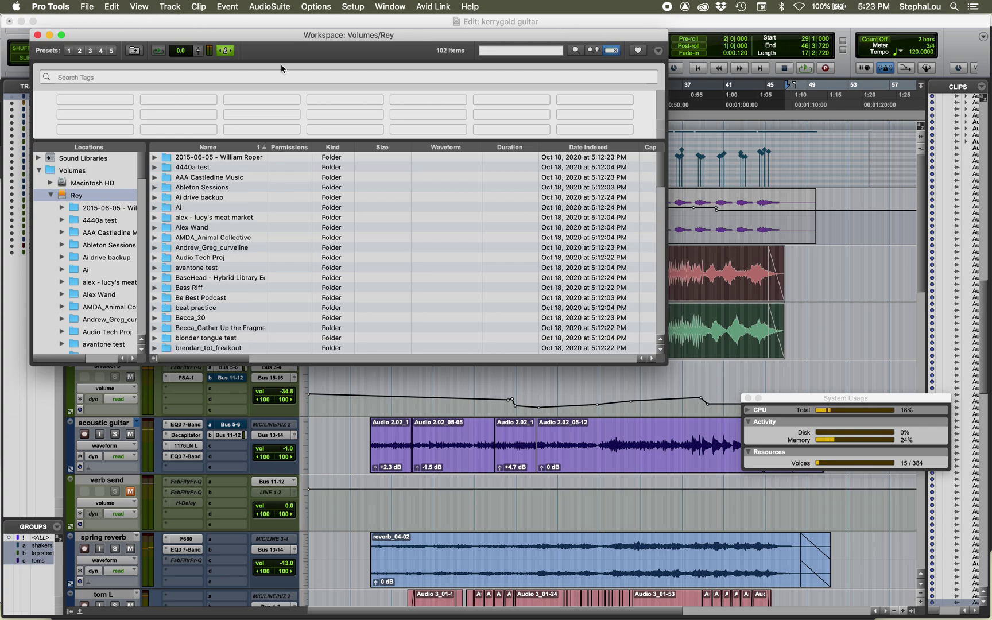
{"action": "left_click", "coordinate": [514, 52]}
{"action": "type", "text": "drum"}
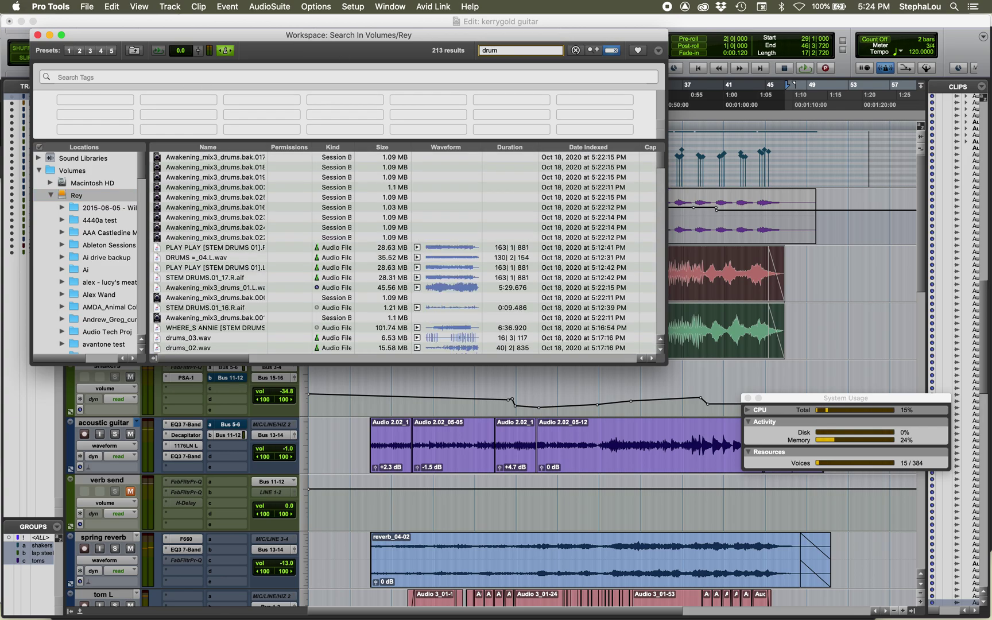
{"action": "type", "text": "s"}
Step: Find the 59.72 MB STEM DRUMS_05.wav among the search results, preview it, then stop the preview
{"action": "scroll", "coordinate": [285, 285], "scroll_direction": "down", "scroll_amount": 5}
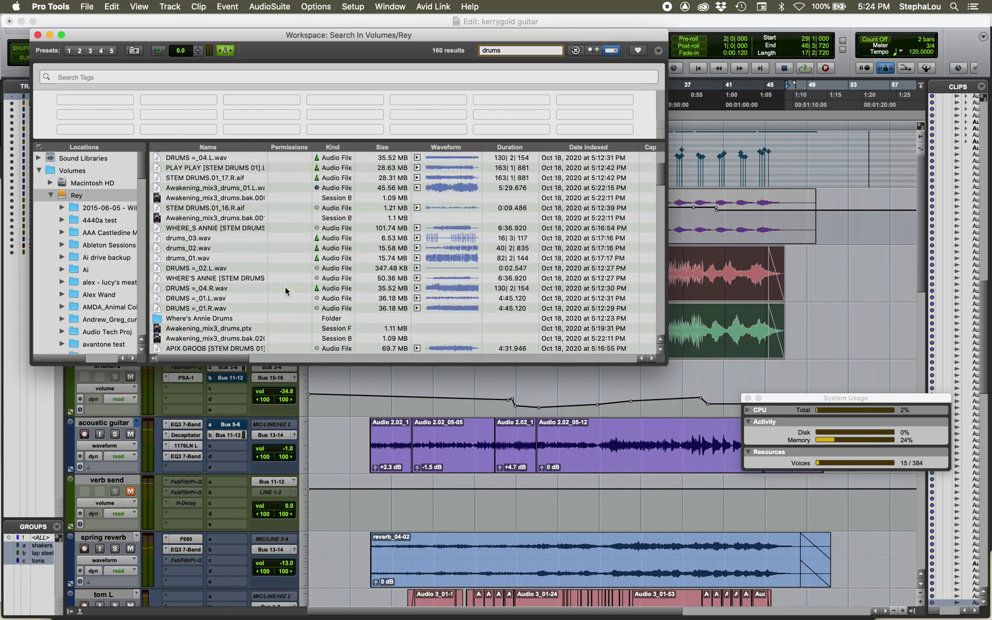
{"action": "scroll", "coordinate": [285, 291], "scroll_direction": "down", "scroll_amount": 3}
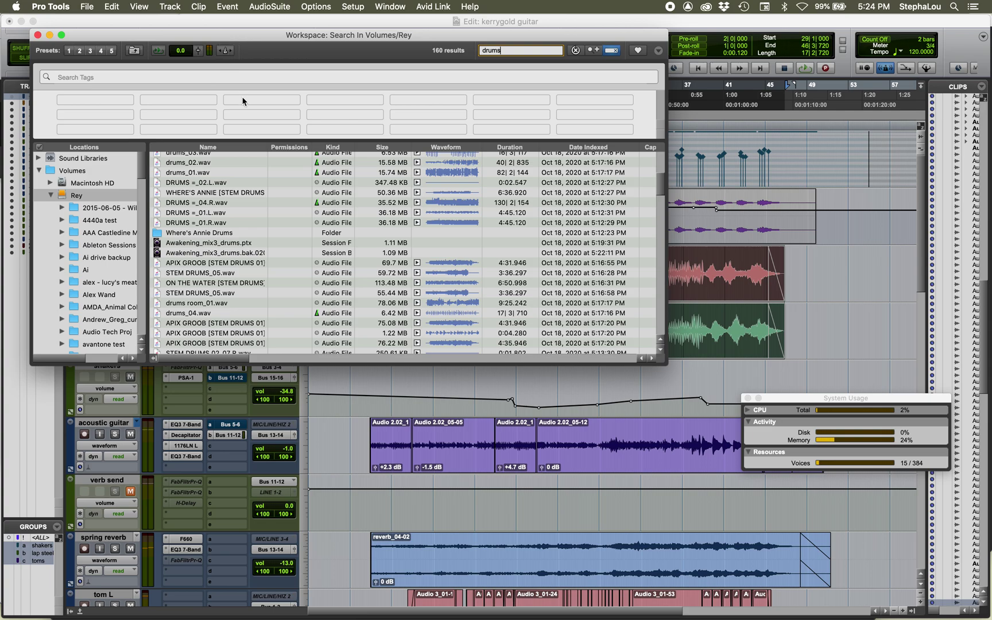
{"action": "left_click", "coordinate": [209, 273]}
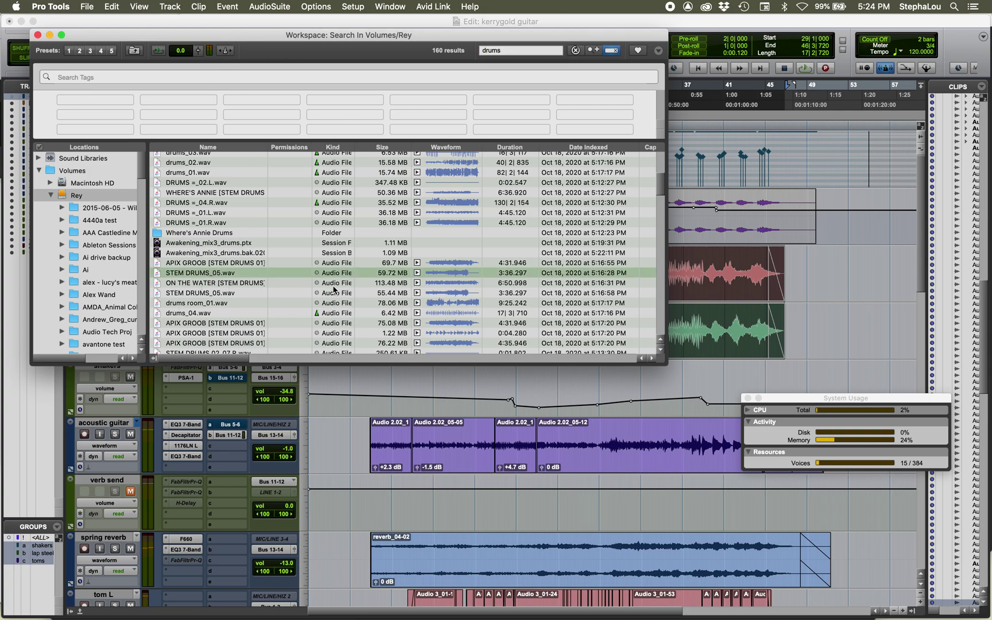
{"action": "left_click", "coordinate": [418, 274]}
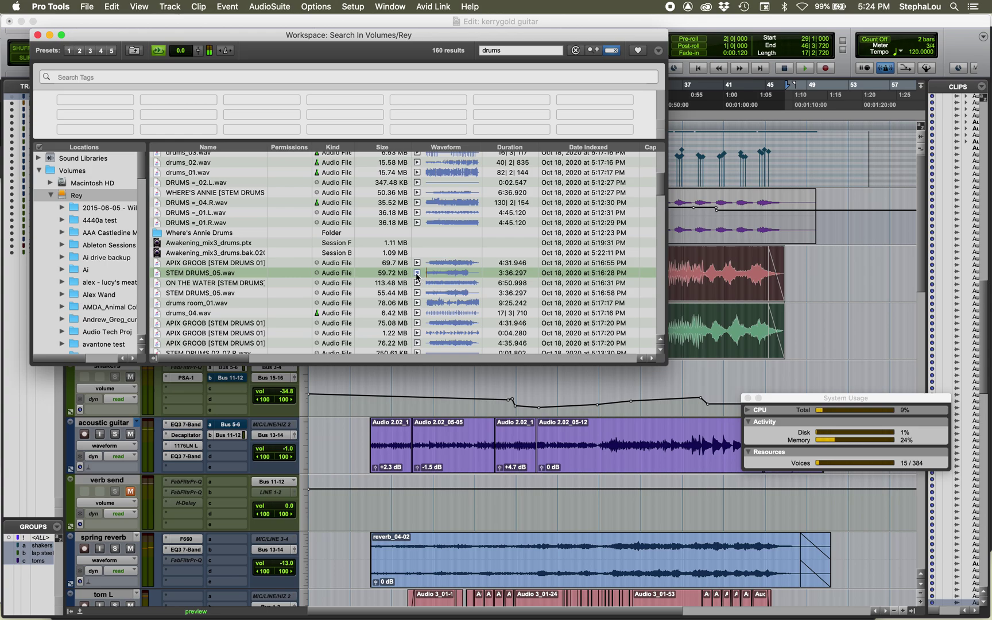
{"action": "left_click", "coordinate": [417, 274]}
Step: Preview the short STEM DRUMS.02_07.R.wav and STEM DRUMS.02_07.L.wav files further down the search results
{"action": "scroll", "coordinate": [356, 305], "scroll_direction": "down", "scroll_amount": 3}
{"action": "scroll", "coordinate": [356, 305], "scroll_direction": "down", "scroll_amount": 6}
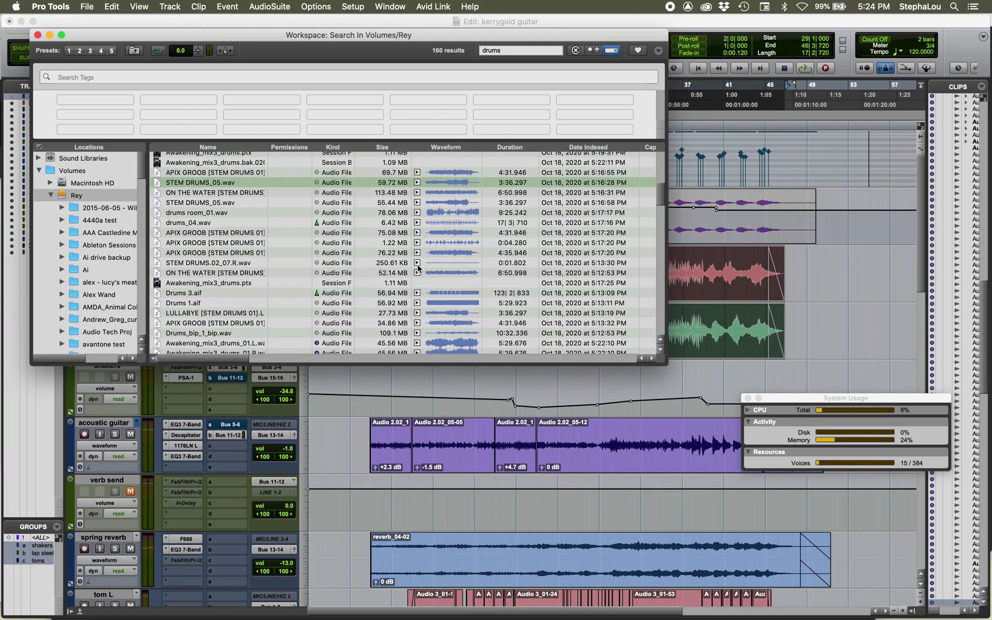
{"action": "left_click", "coordinate": [416, 264]}
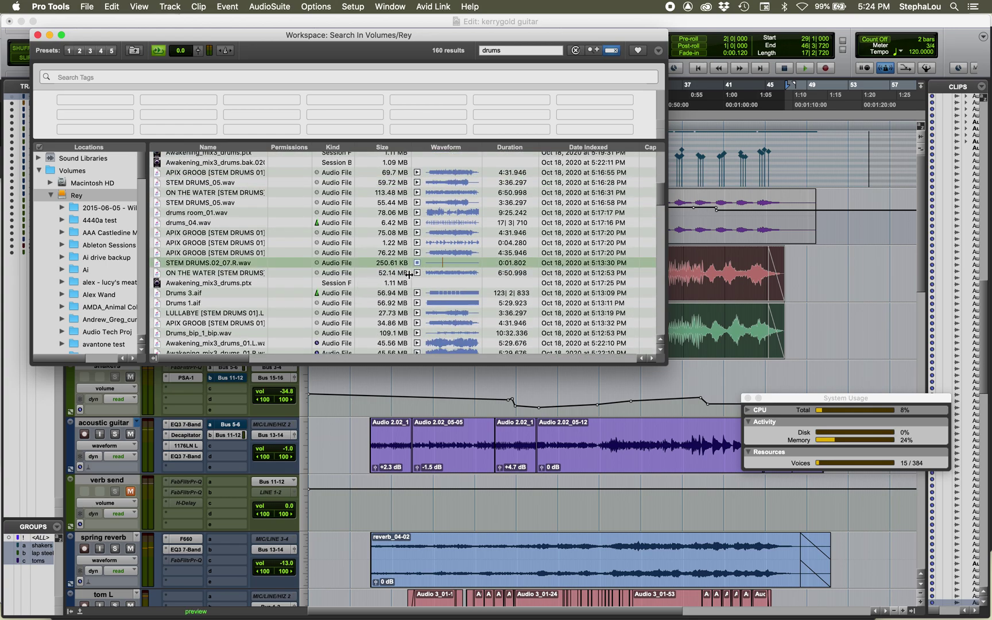
{"action": "scroll", "coordinate": [391, 304], "scroll_direction": "down", "scroll_amount": 8}
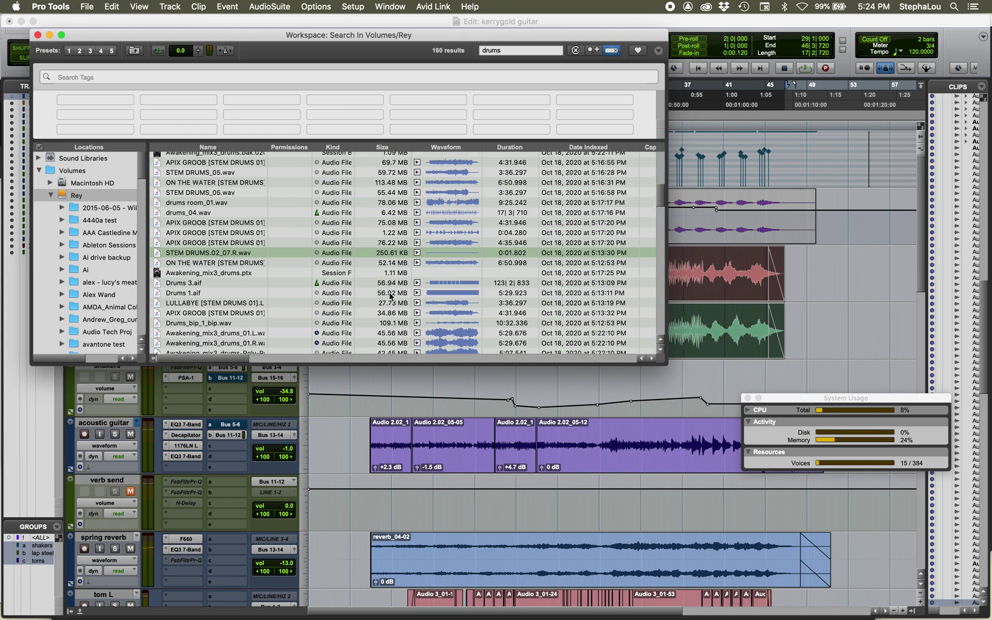
{"action": "scroll", "coordinate": [390, 297], "scroll_direction": "down", "scroll_amount": 8}
{"action": "left_click", "coordinate": [390, 297]}
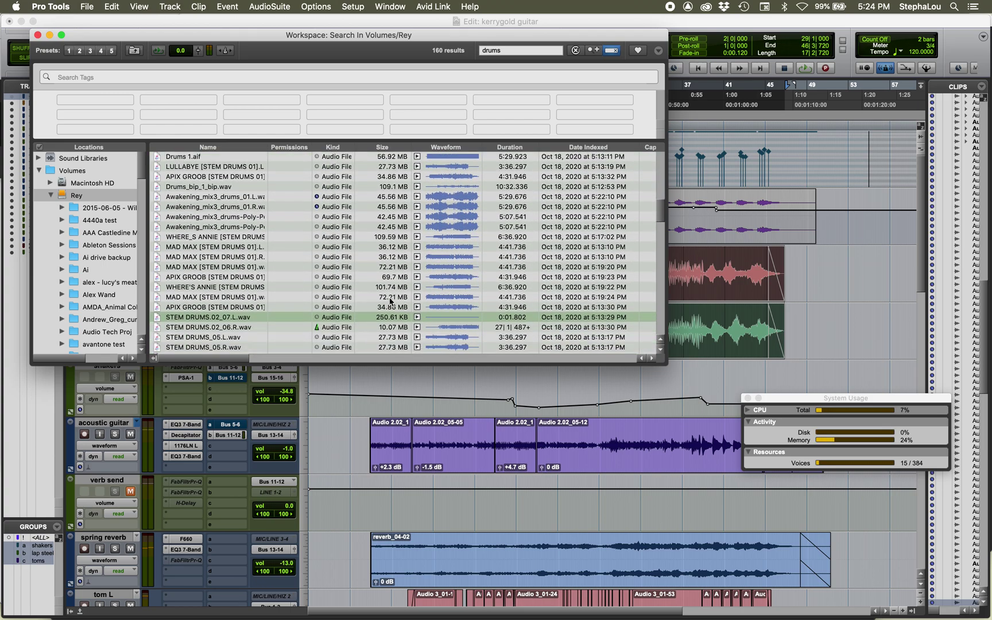
{"action": "left_click", "coordinate": [417, 294]}
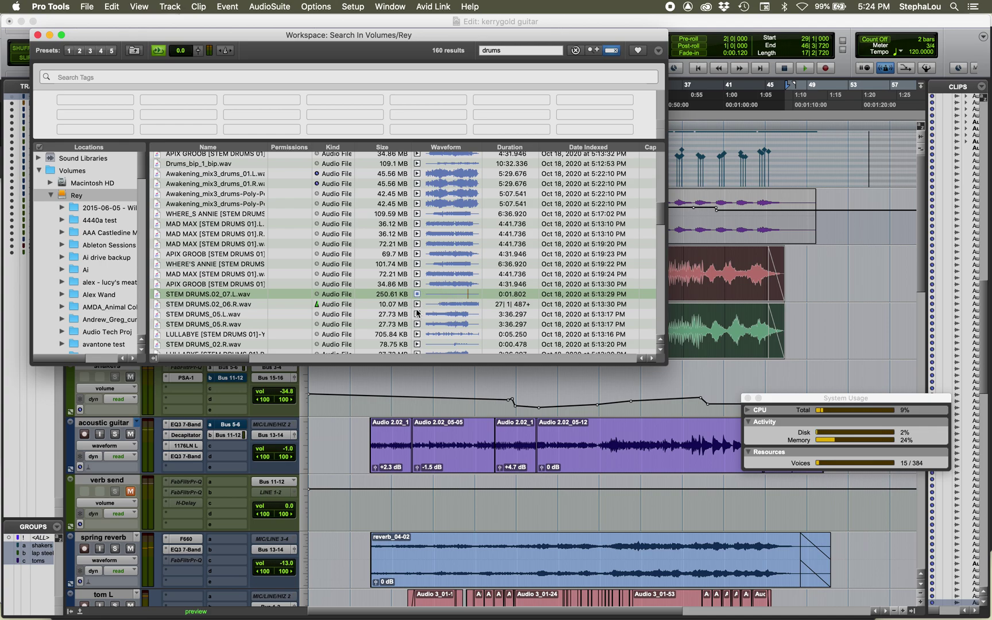
Step: Preview STEM DRUMS.02_06.R.wav and the STEM DRUMS_05.L.wav and STEM DRUMS_05.R.wav pair, then stop the preview
{"action": "left_click", "coordinate": [417, 305]}
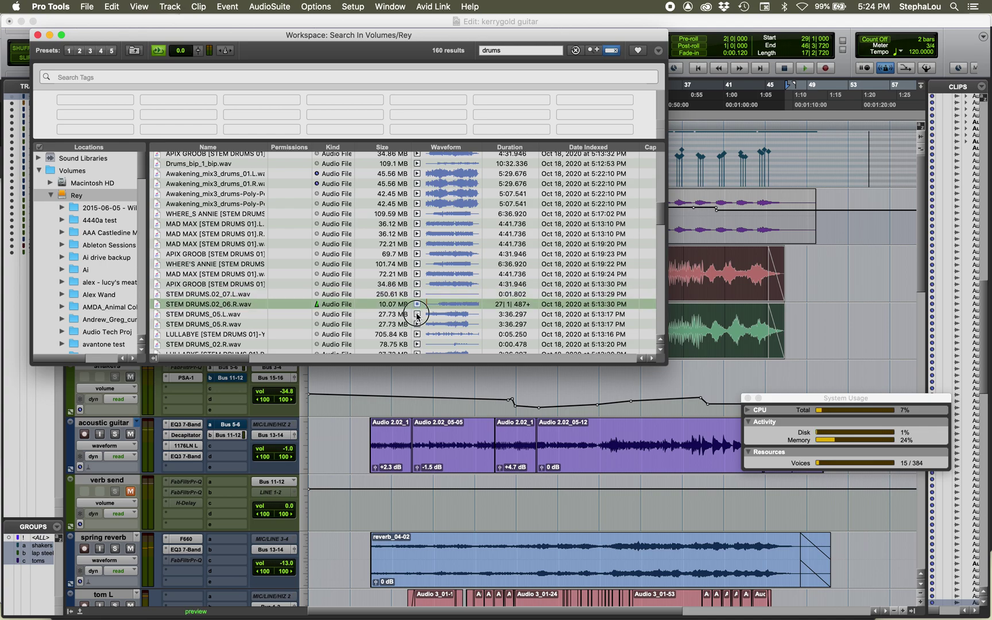
{"action": "left_click", "coordinate": [417, 314]}
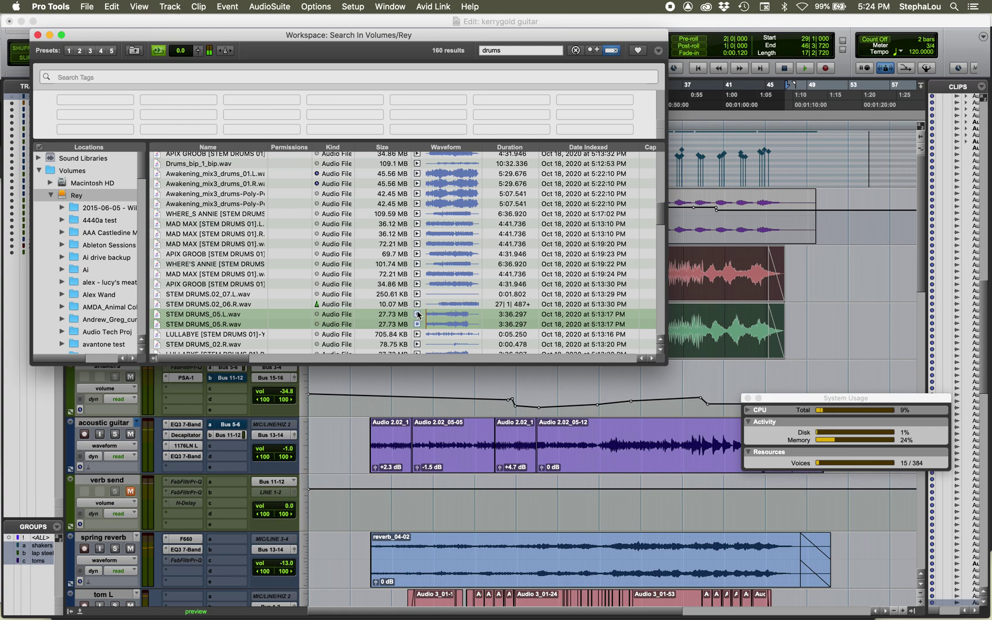
{"action": "left_click", "coordinate": [418, 315]}
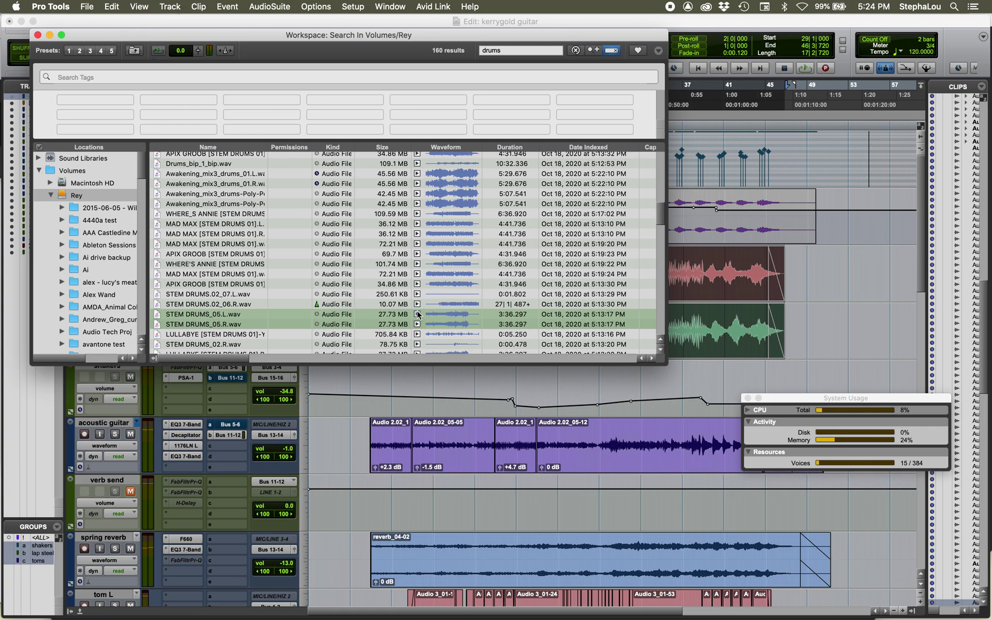
Step: Preview the 105.35 MB ON THE WATER stem drums file, then the STEM DRUMS_05.wav file below it
{"action": "scroll", "coordinate": [417, 314], "scroll_direction": "down", "scroll_amount": 3}
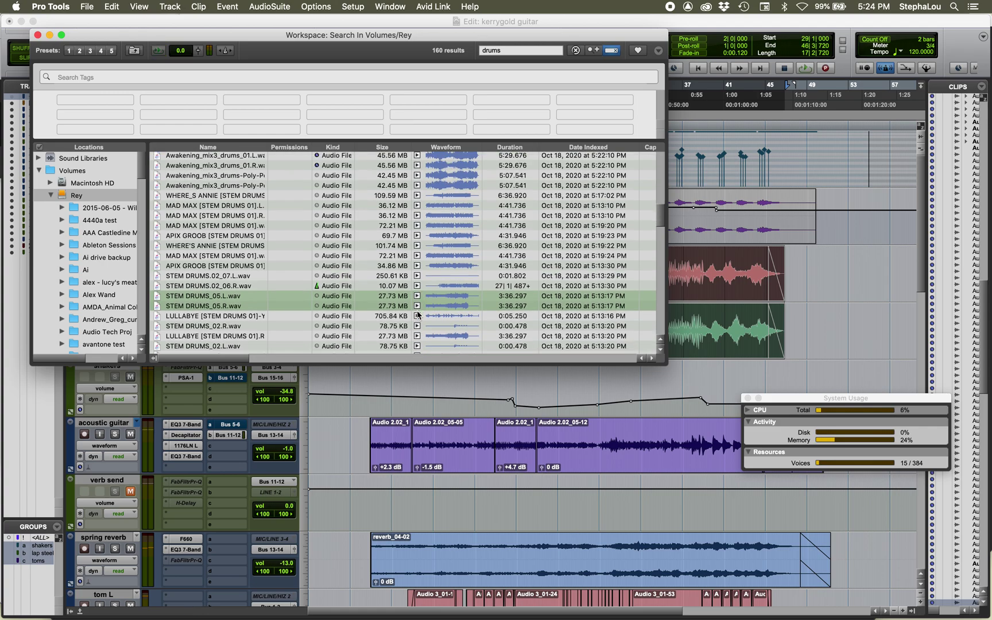
{"action": "scroll", "coordinate": [418, 314], "scroll_direction": "down", "scroll_amount": 3}
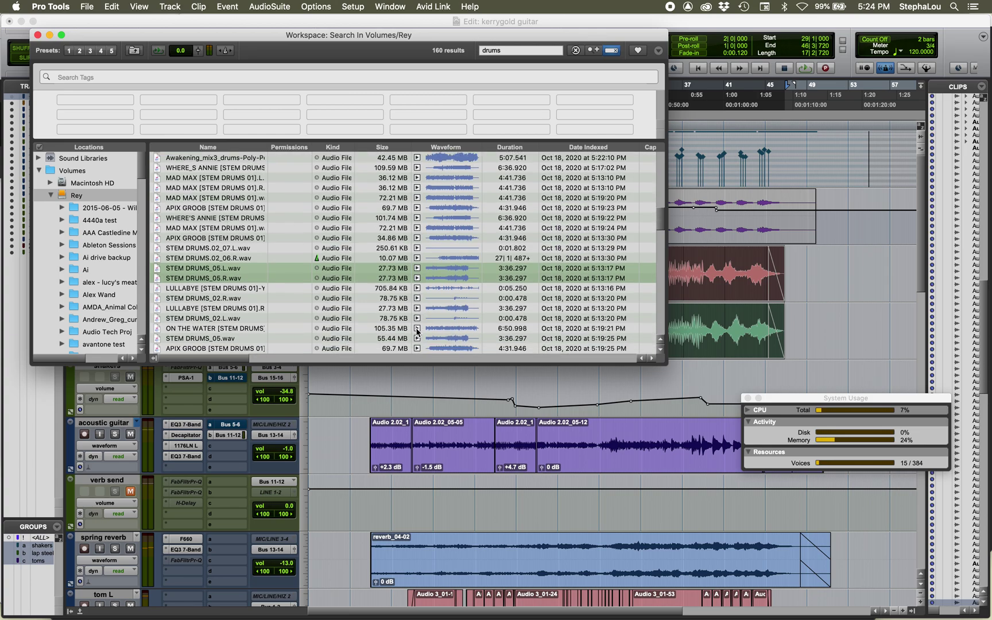
{"action": "left_click", "coordinate": [417, 328]}
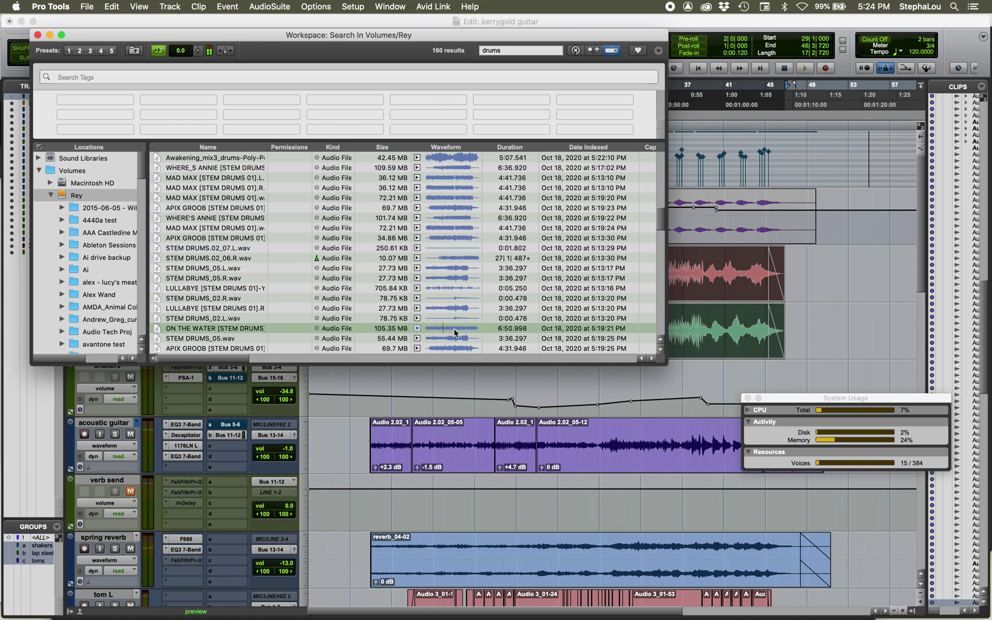
{"action": "left_click", "coordinate": [417, 338]}
Step: Look through the remaining drums results, then go back to STEM DRUMS.02_06.R.wav and preview it
{"action": "scroll", "coordinate": [428, 338], "scroll_direction": "down", "scroll_amount": 6}
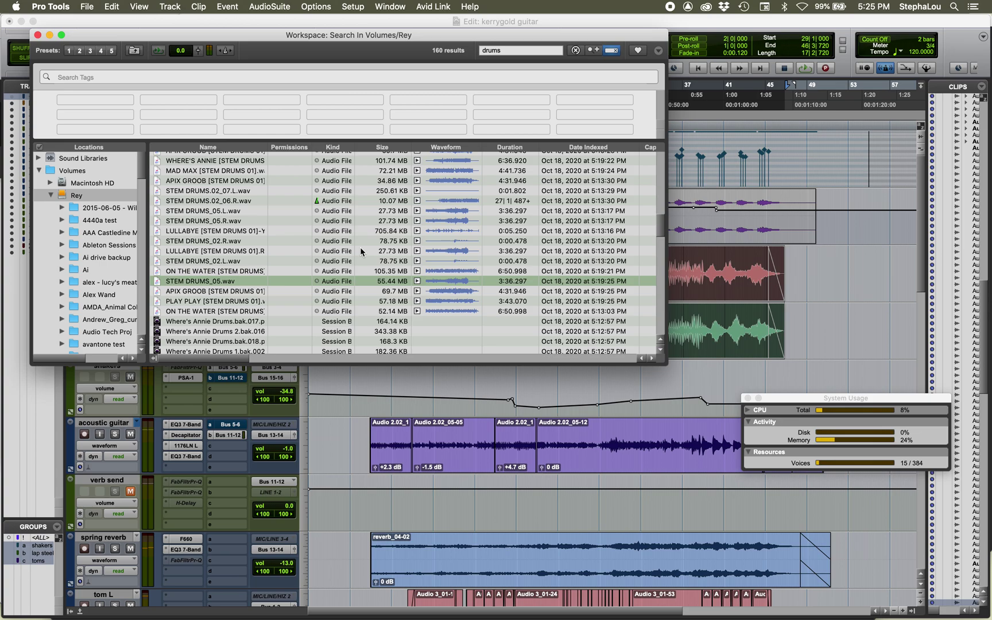
{"action": "scroll", "coordinate": [359, 248], "scroll_direction": "down", "scroll_amount": 8}
{"action": "scroll", "coordinate": [360, 248], "scroll_direction": "up", "scroll_amount": 12}
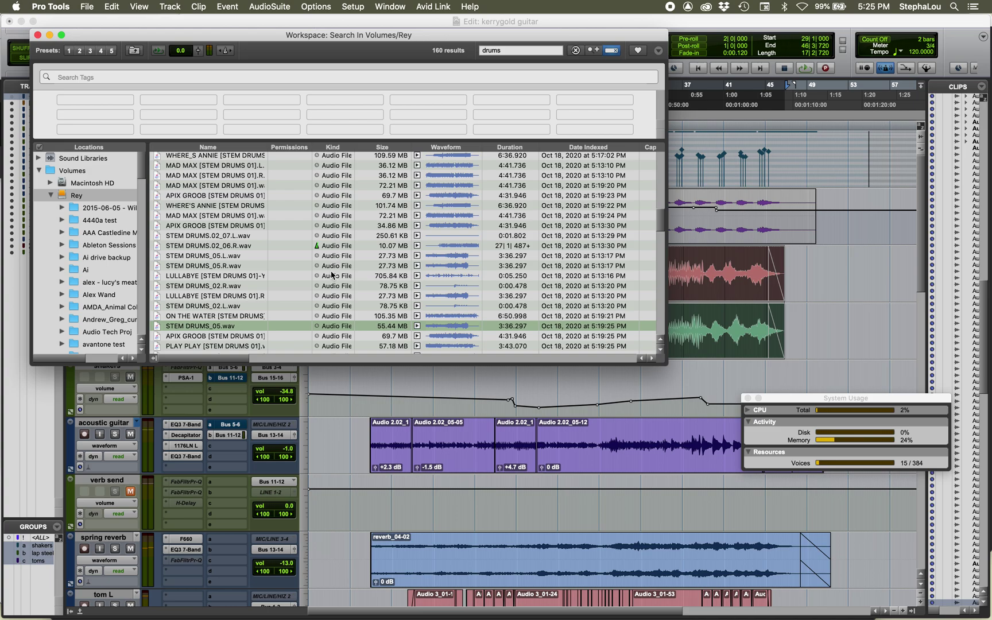
{"action": "left_click", "coordinate": [417, 247]}
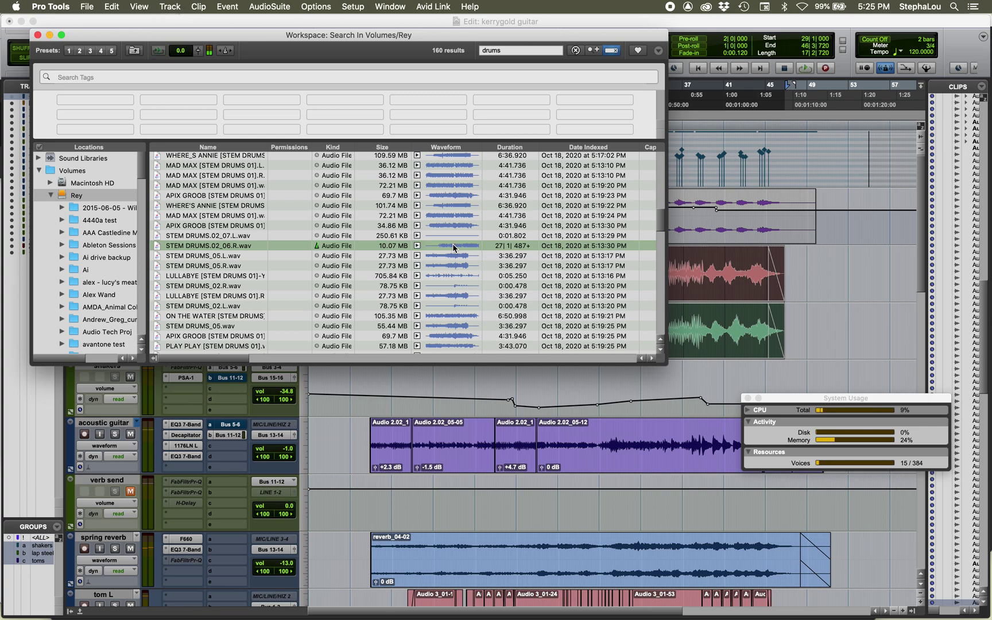
Step: Bring the Edit window to the front and play the session from bar 29, then stop playback
{"action": "left_click", "coordinate": [827, 23]}
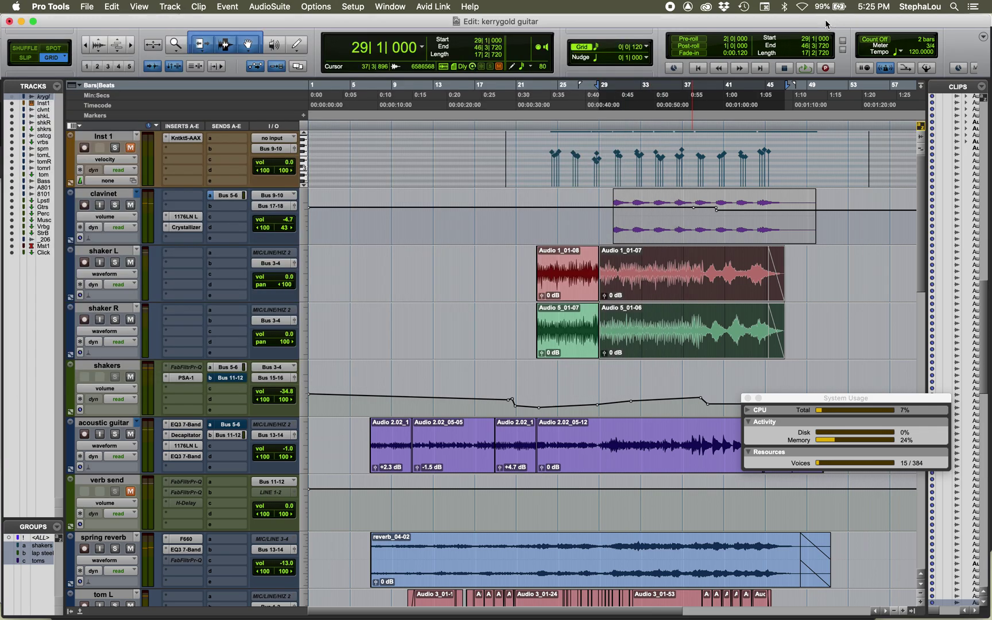
{"action": "key", "text": "space"}
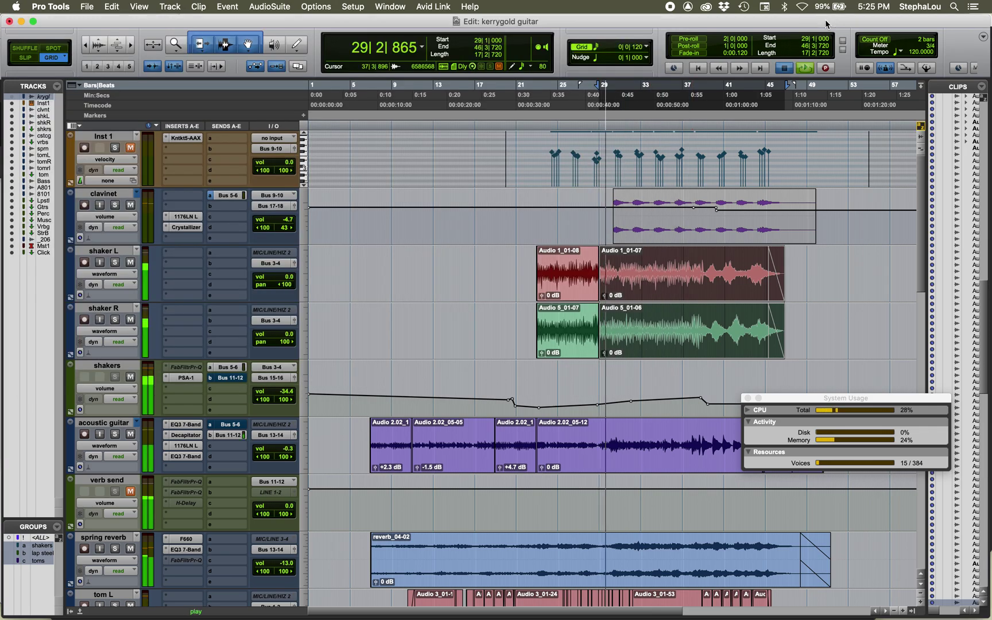
{"action": "key", "text": "space"}
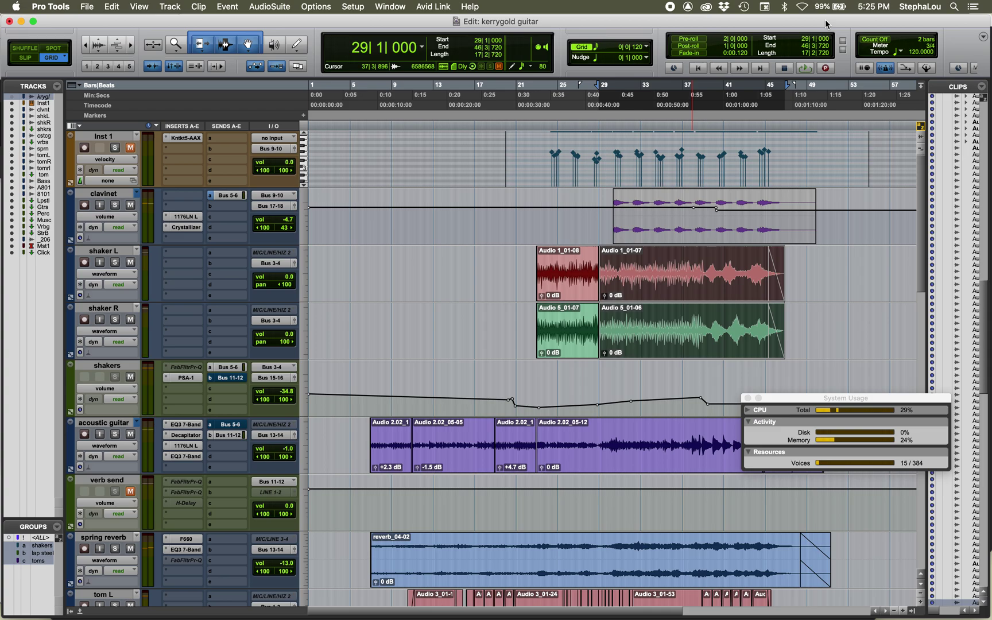
Step: Start session playback, glance at Finder, and bring the workspace browser back up with the drums results
{"action": "key", "text": "space"}
{"action": "key", "text": "super+Tab"}
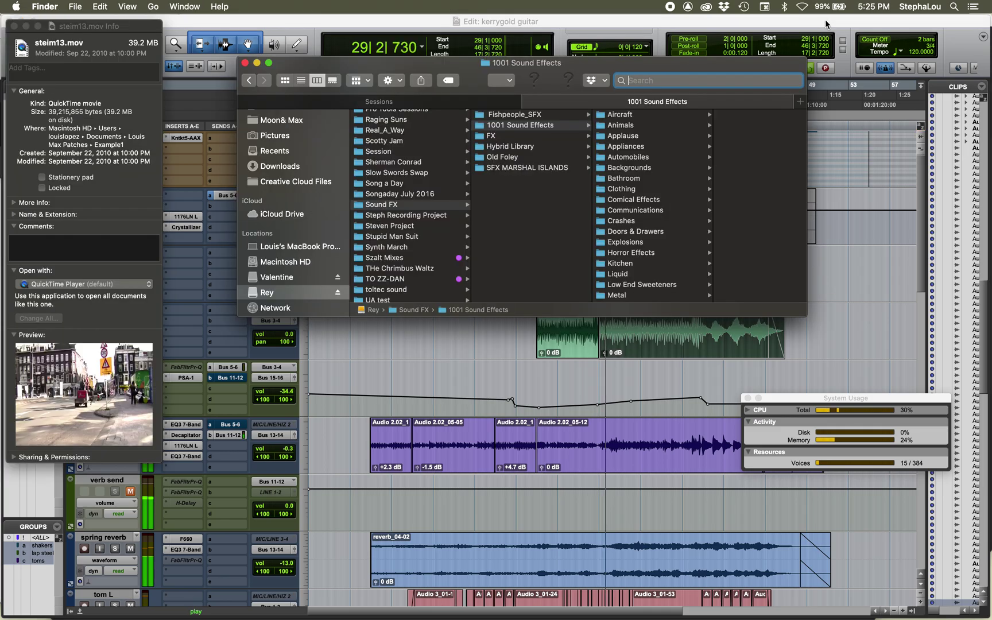
{"action": "key", "text": "super+Tab"}
{"action": "key", "text": "alt+semicolon"}
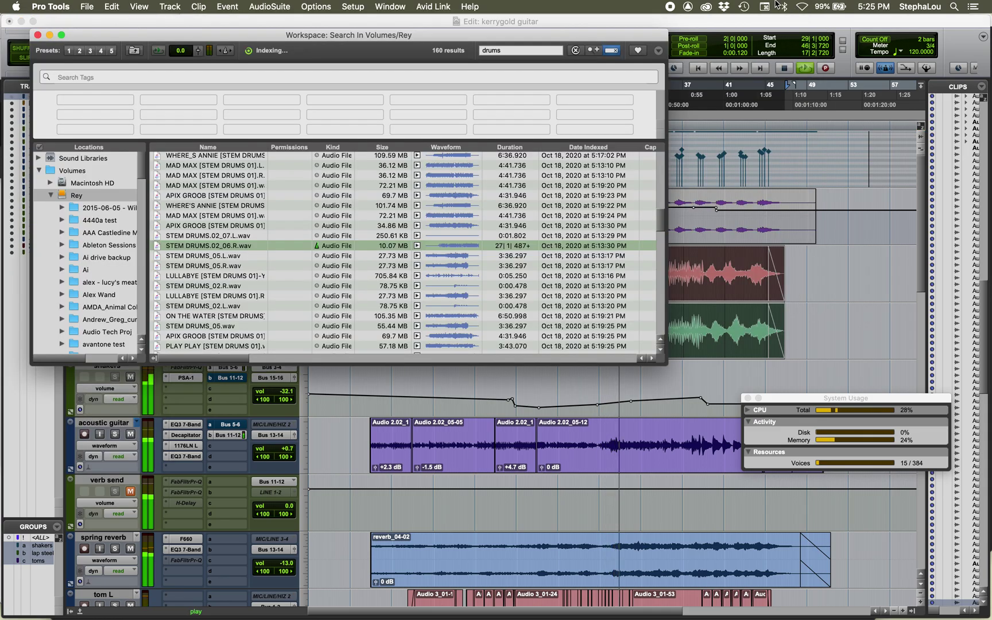
Step: Preview STEM DRUMS.02_06.R.wav over the playing session, then close the workspace browser and stop playback
{"action": "left_click", "coordinate": [457, 248]}
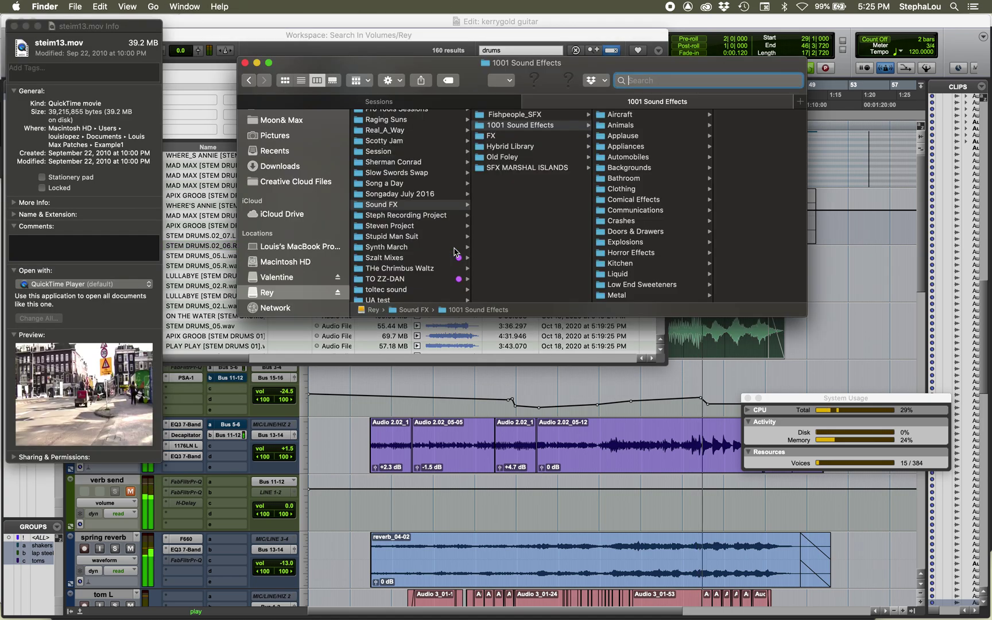
{"action": "key", "text": "super+w"}
{"action": "key", "text": "space"}
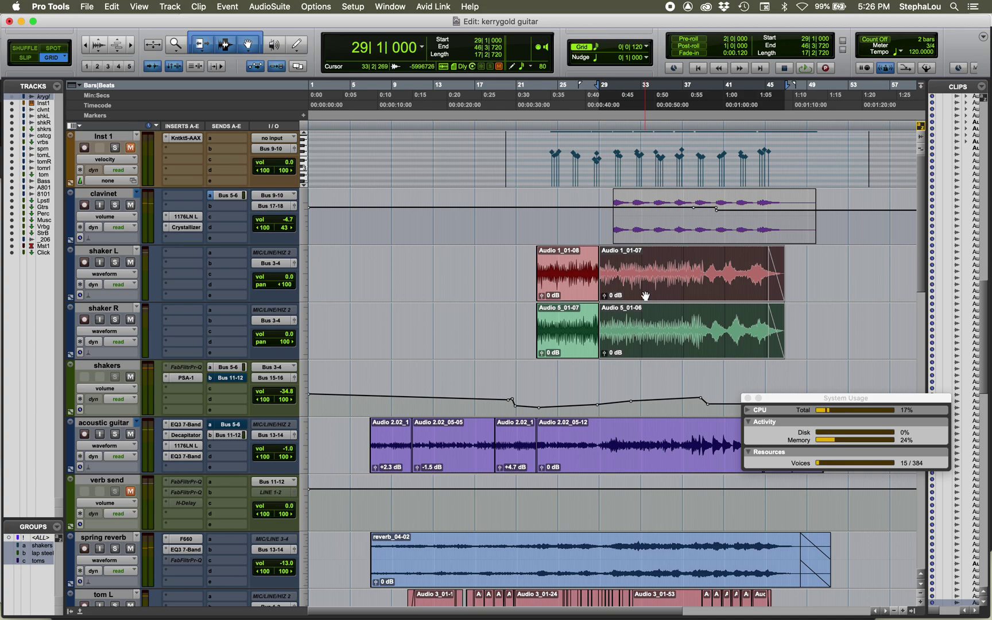
Step: Play the session, reopen the workspace browser, and turn on conforming previewed audio files to the session tempo
{"action": "key", "text": "space"}
{"action": "key", "text": "alt+i"}
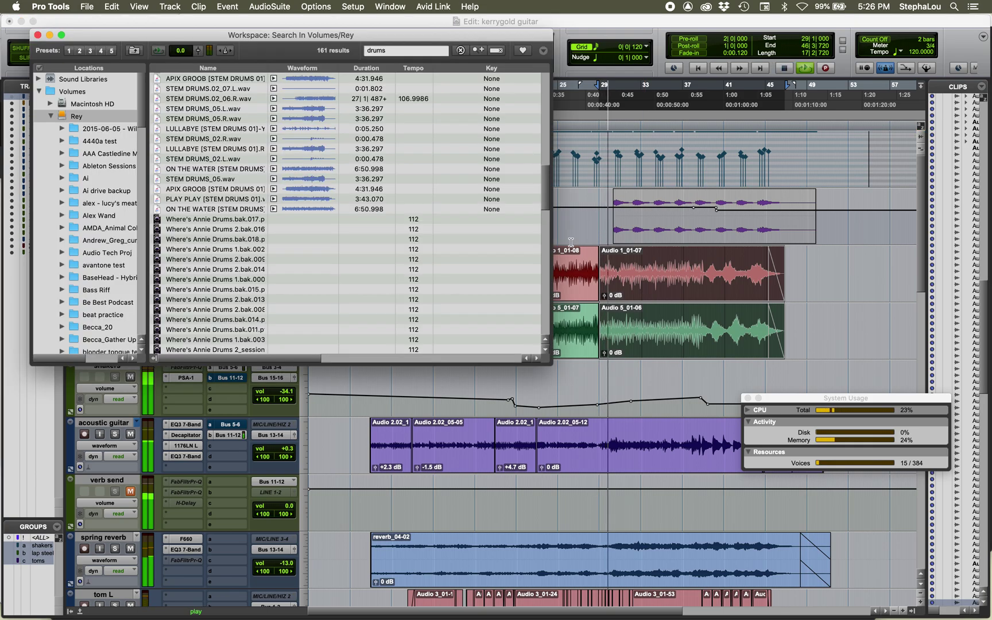
{"action": "left_click", "coordinate": [225, 51]}
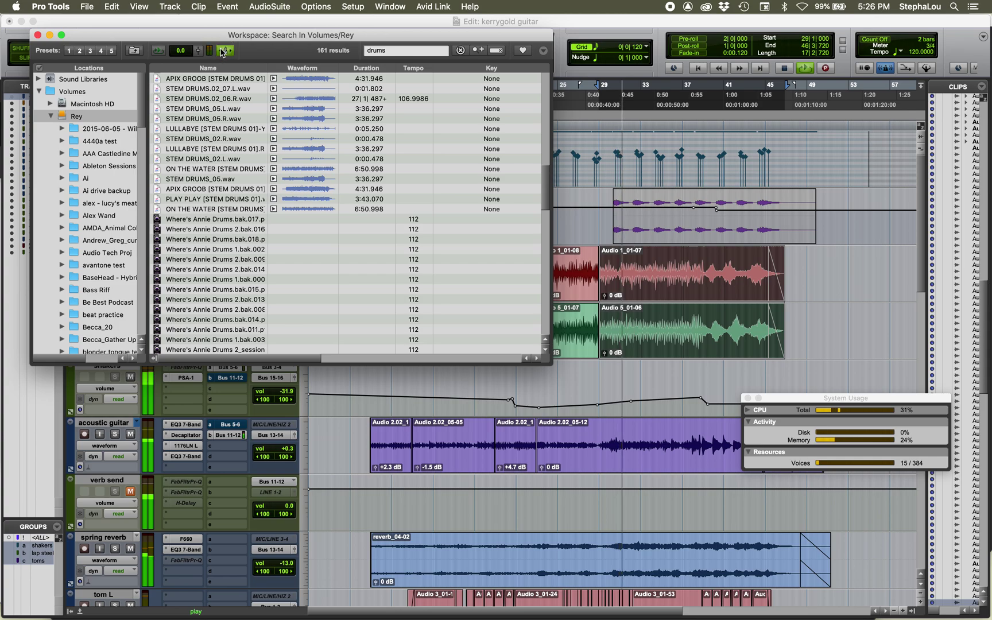
Step: Preview Drums 3.aif and STEM DRUMS.01_17.R.aif from the drums results while the session plays
{"action": "scroll", "coordinate": [307, 256], "scroll_direction": "up", "scroll_amount": 8}
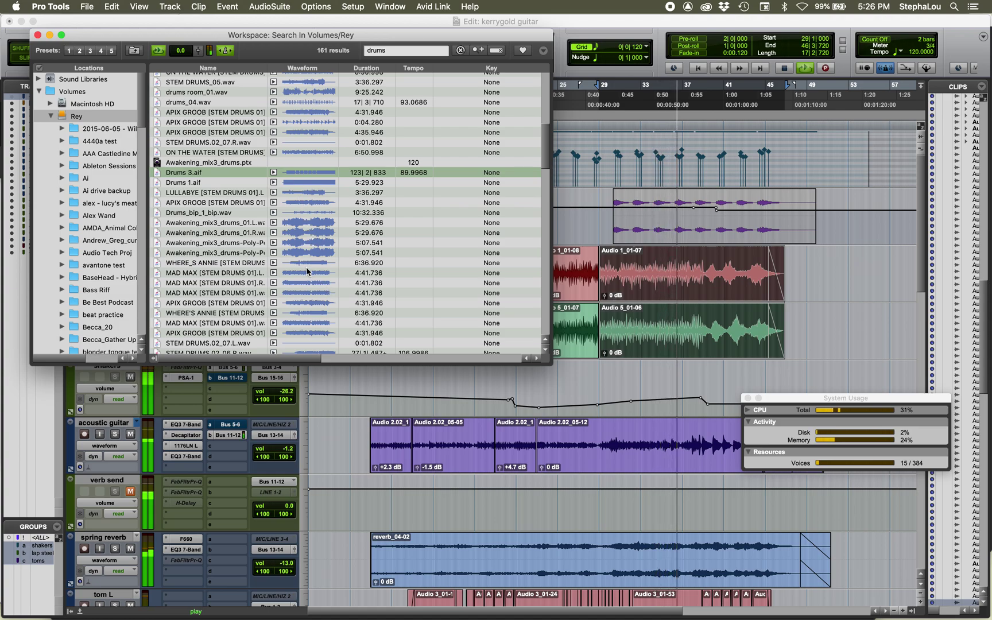
{"action": "scroll", "coordinate": [296, 256], "scroll_direction": "up", "scroll_amount": 3}
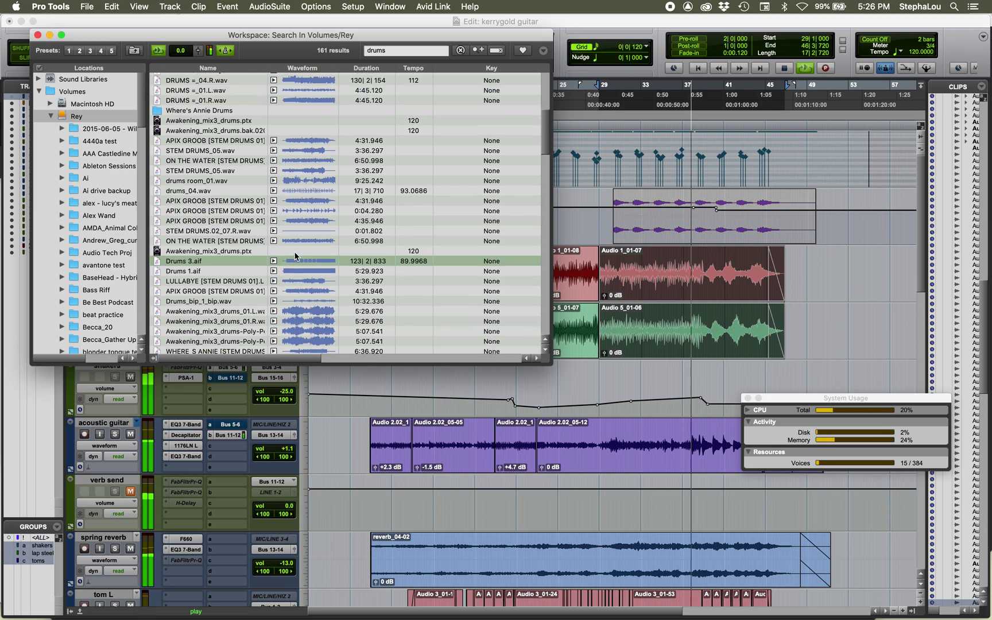
{"action": "scroll", "coordinate": [295, 256], "scroll_direction": "up", "scroll_amount": 4}
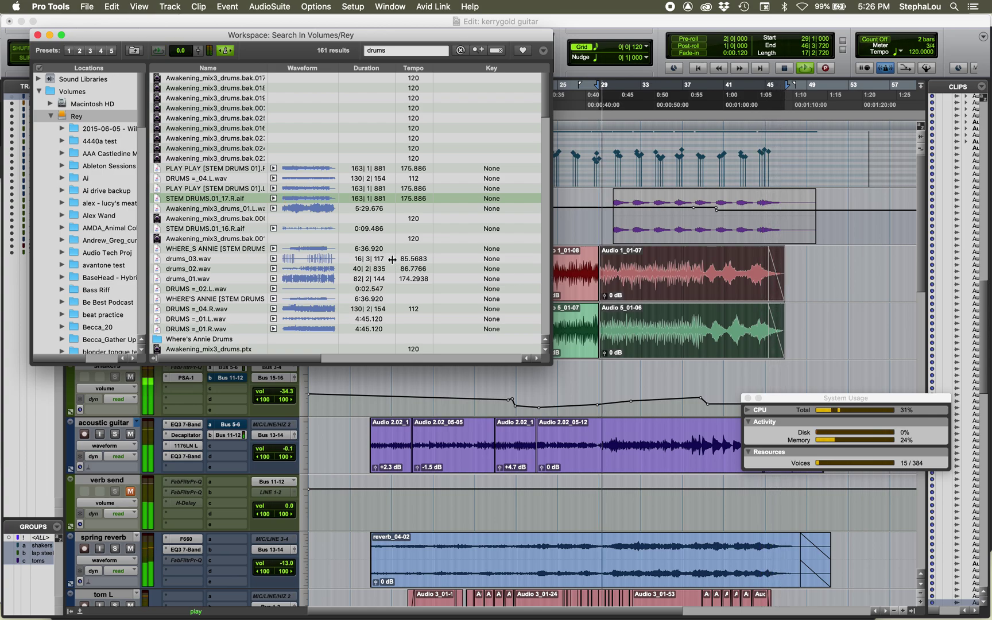
Step: Switch to Finder and back to Pro Tools, then place the edit cursor at 24|2|360 in the Edit window and stop playback
{"action": "key", "text": "super+Tab"}
{"action": "key", "text": "super+Tab"}
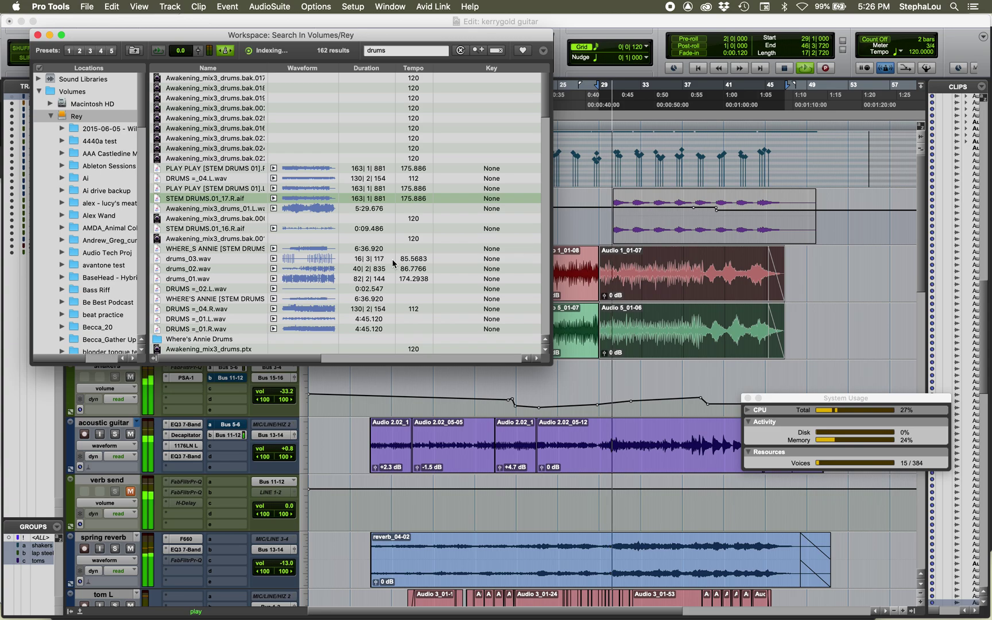
{"action": "left_click", "coordinate": [553, 397]}
{"action": "key", "text": "space"}
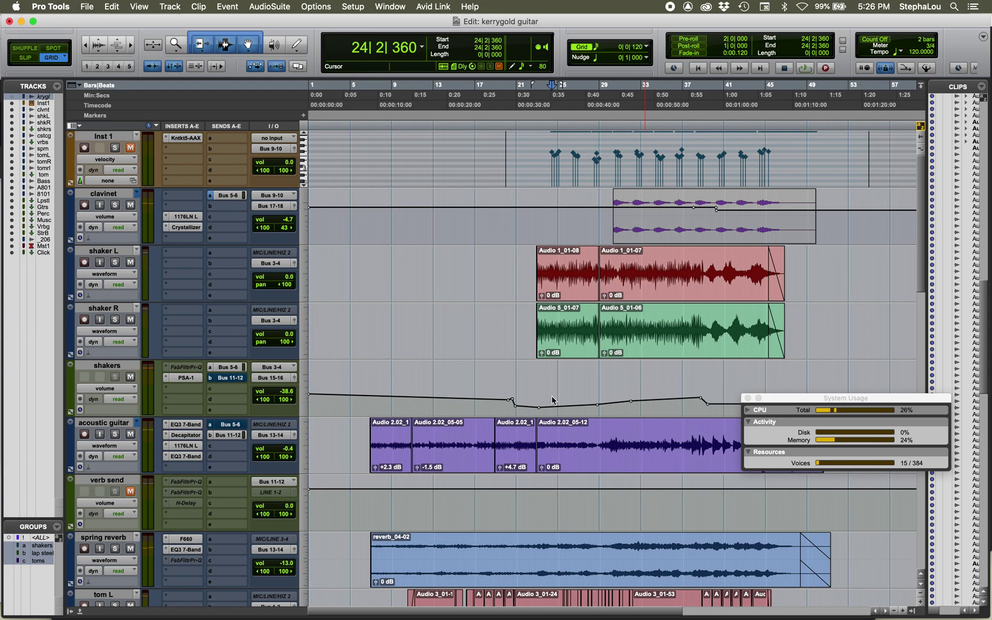
Step: Reopen the workspace browser with the drums results and widen its Name column to show the full file names
{"action": "key", "text": "super+Tab"}
{"action": "key", "text": "super+Tab"}
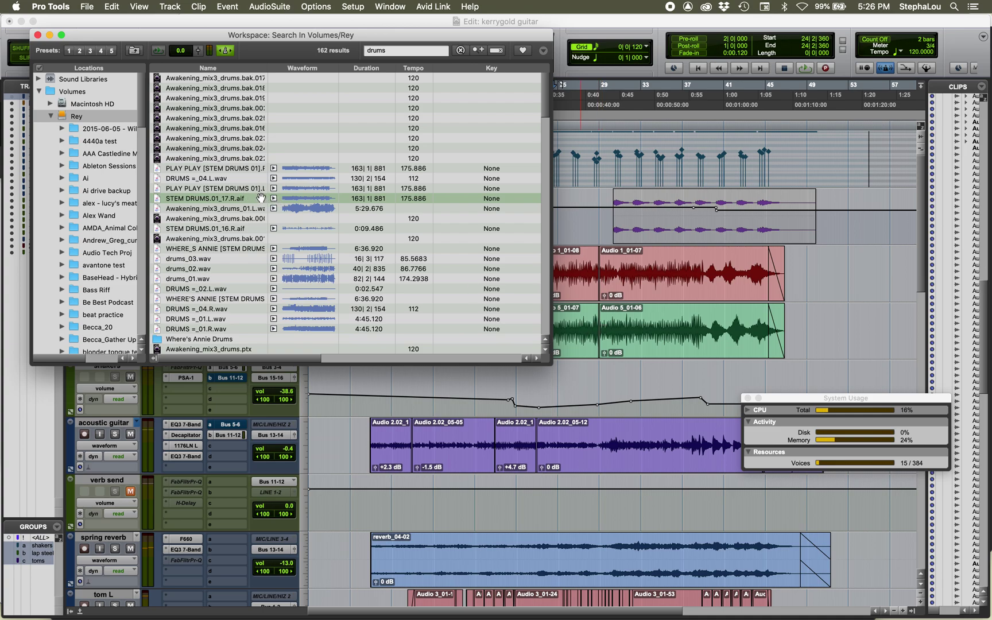
{"action": "left_click", "coordinate": [282, 162]}
{"action": "left_click_drag", "start_coordinate": [282, 162], "coordinate": [306, 165]}
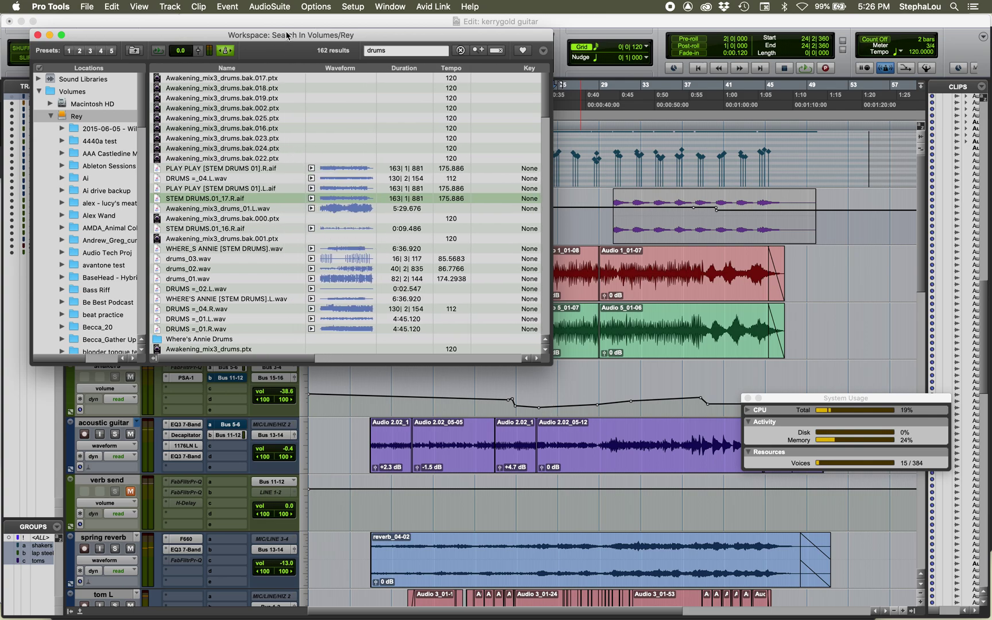
Step: Import STEM DRUMS.01_17.R.aif and Drums 3.aif from the workspace browser as new tracks at the start of the session
{"action": "left_click_drag", "start_coordinate": [287, 38], "coordinate": [572, 41]}
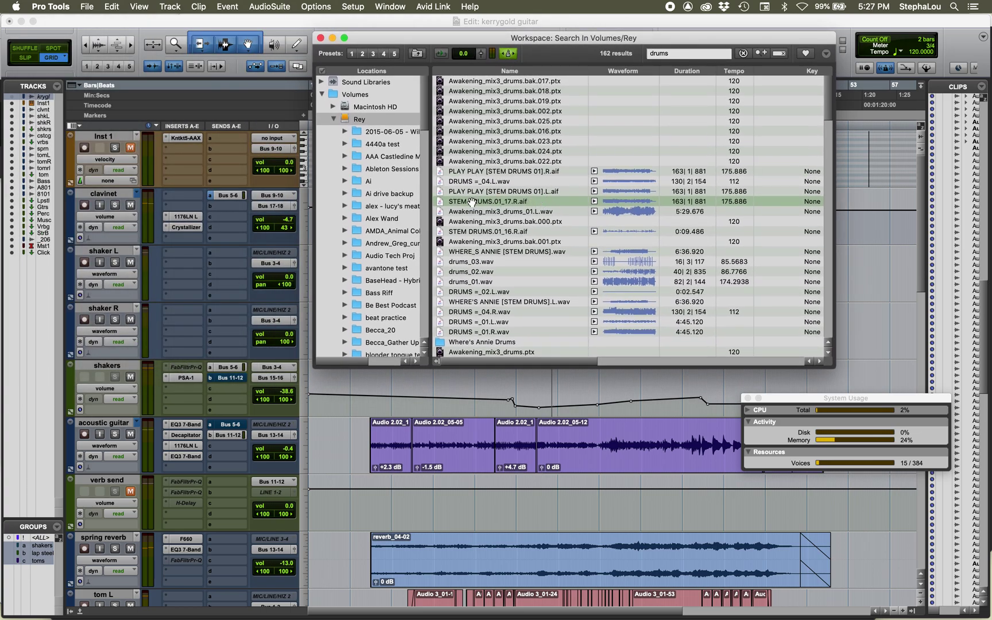
{"action": "left_click_drag", "start_coordinate": [471, 202], "coordinate": [33, 305]}
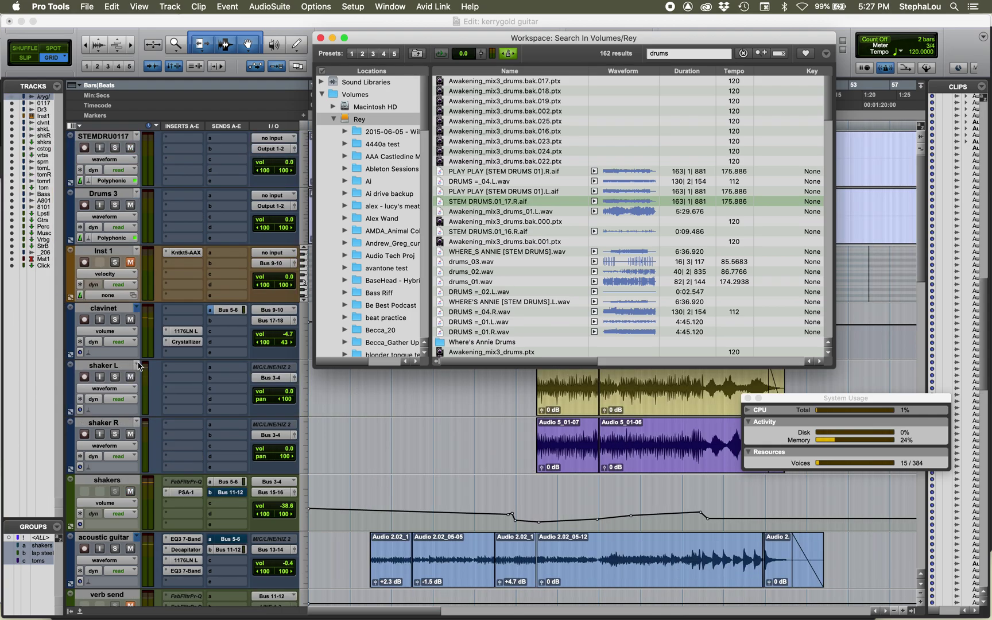
{"action": "left_click_drag", "start_coordinate": [379, 42], "coordinate": [292, 367]}
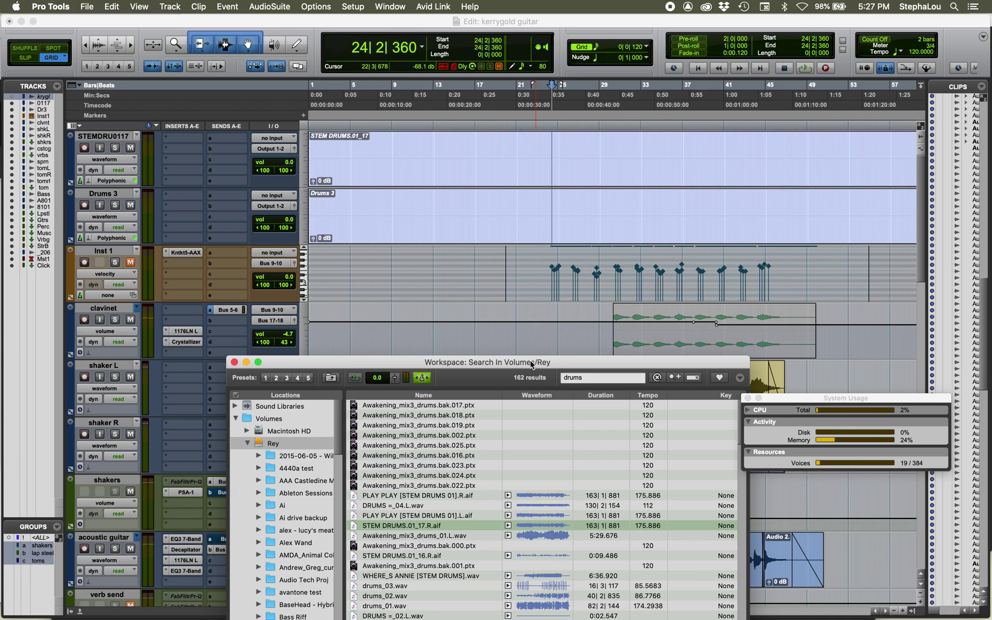
Step: Examine the import and drag-and-drop tempo options in the Processing preferences, then leave without changing them
{"action": "left_click", "coordinate": [353, 6]}
{"action": "left_click", "coordinate": [391, 192]}
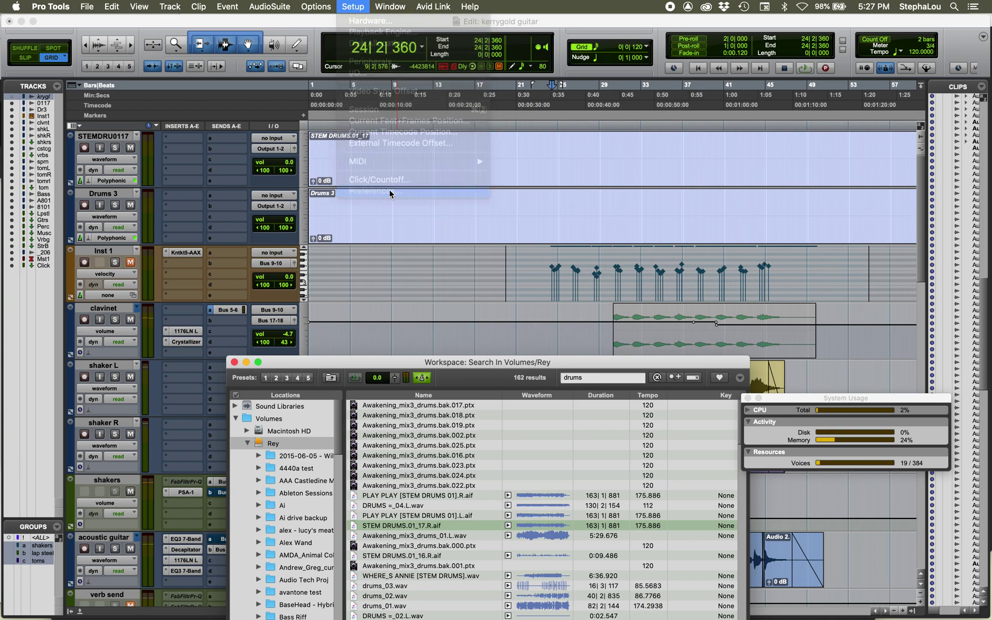
{"action": "left_click", "coordinate": [514, 86]}
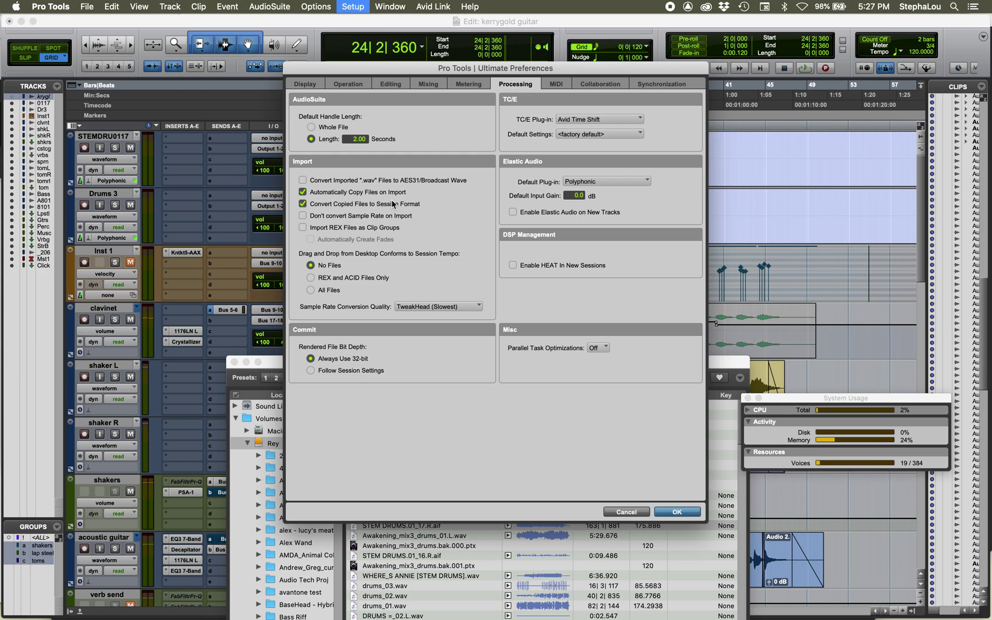
{"action": "left_click", "coordinate": [626, 512]}
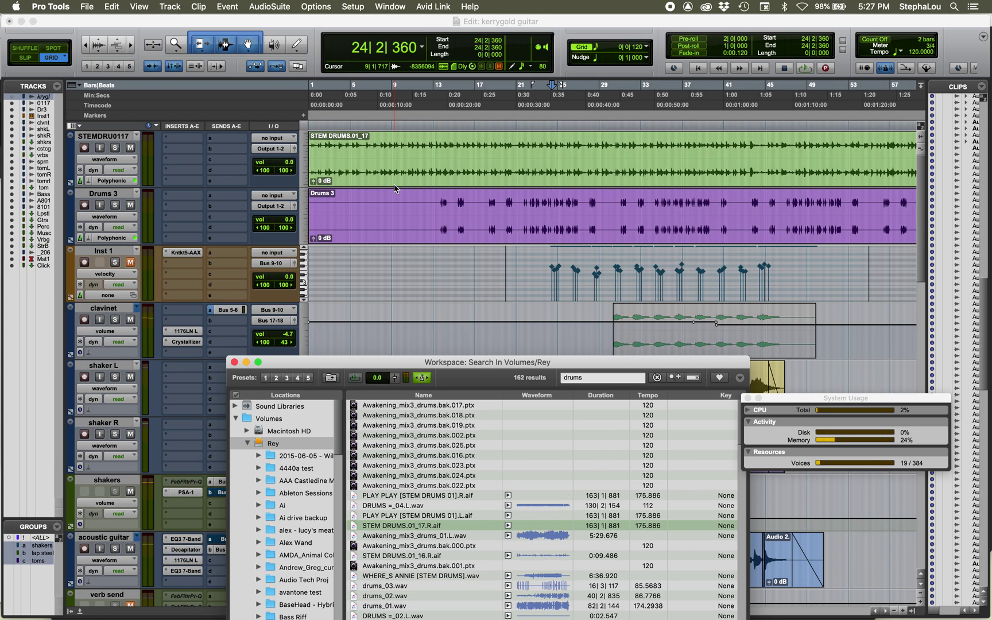
Step: Mute Drums 3 and play the session to audition the STEMDRU0117 track, briefly soloing it before stopping playback
{"action": "left_click", "coordinate": [131, 208]}
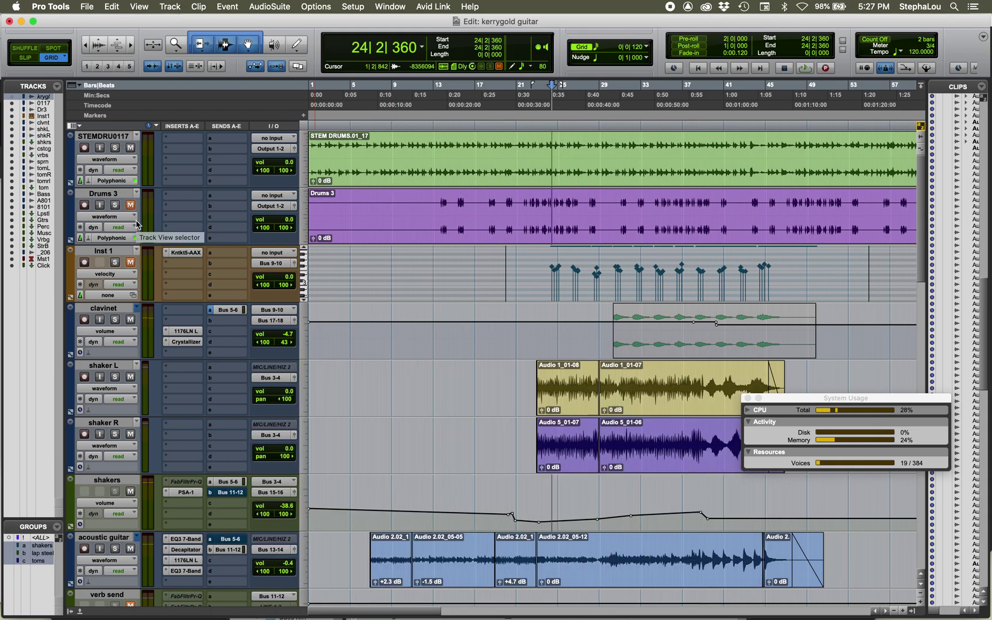
{"action": "key", "text": "super+bracketleft"}
{"action": "key", "text": "super+bracketleft"}
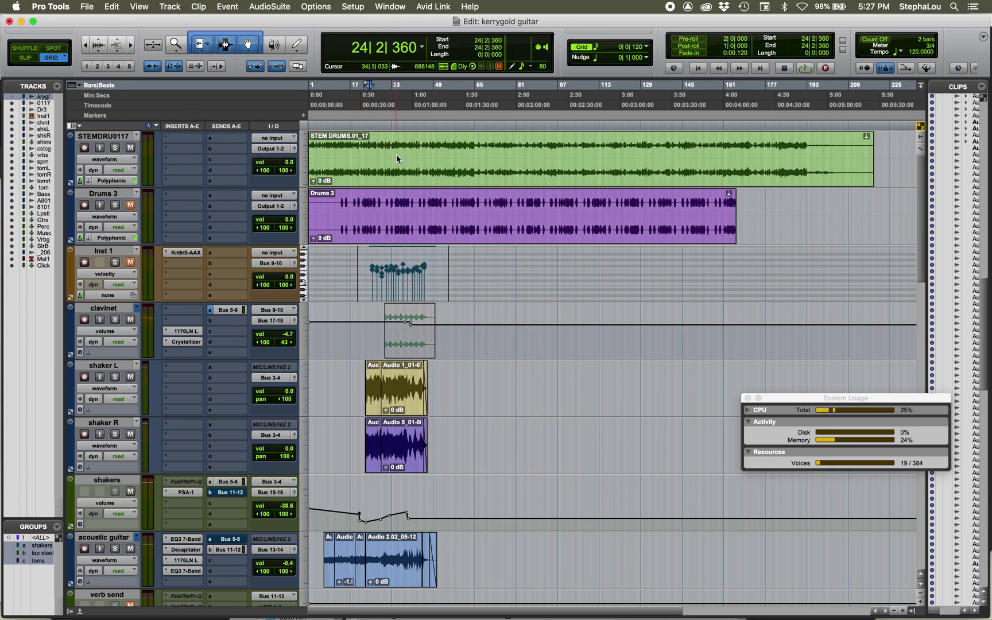
{"action": "key", "text": "space"}
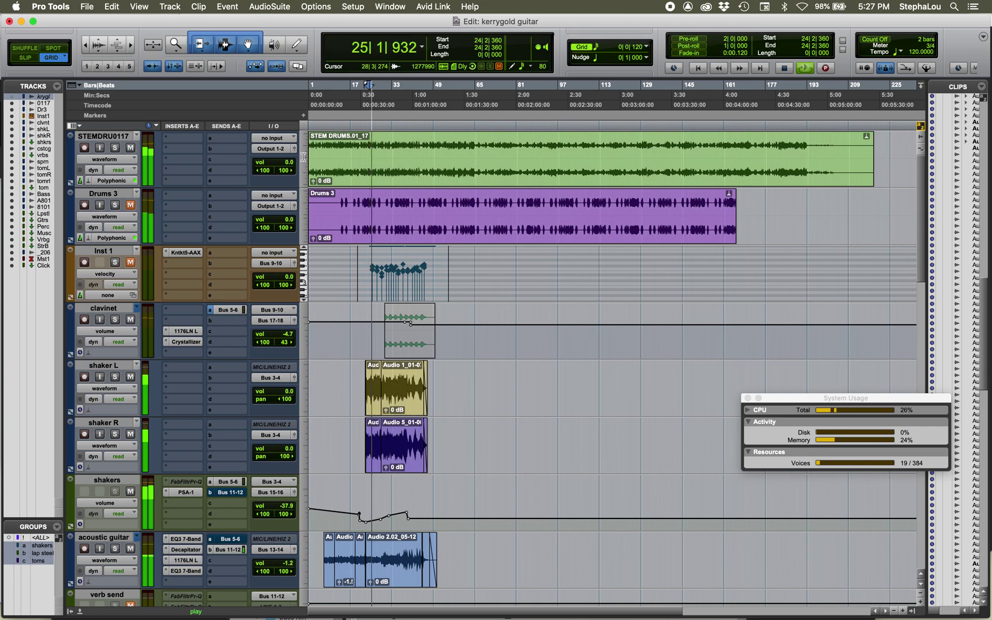
{"action": "left_click", "coordinate": [115, 148]}
{"action": "left_click", "coordinate": [114, 148]}
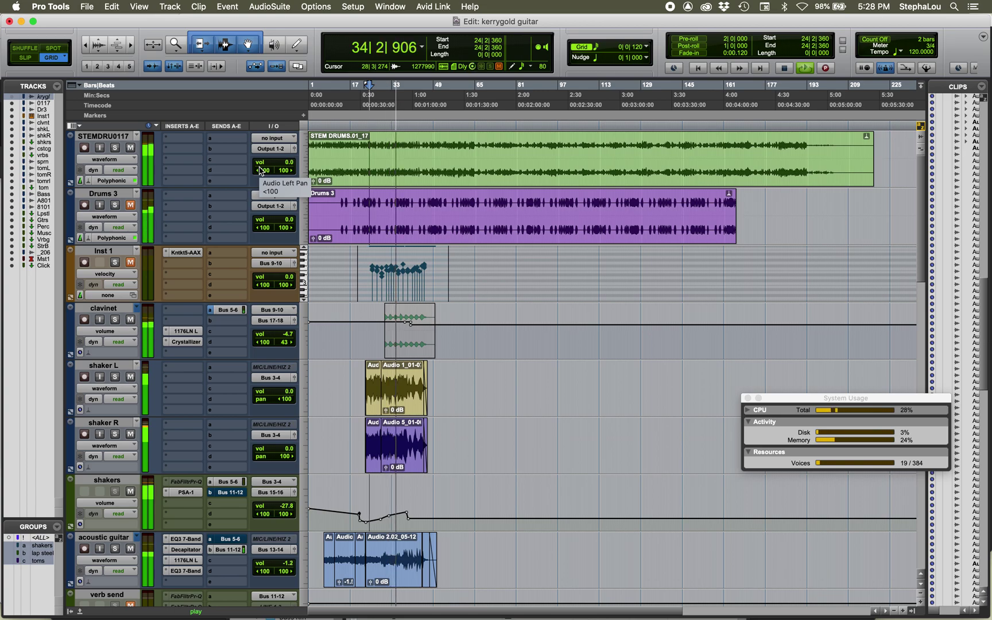
{"action": "key", "text": "space"}
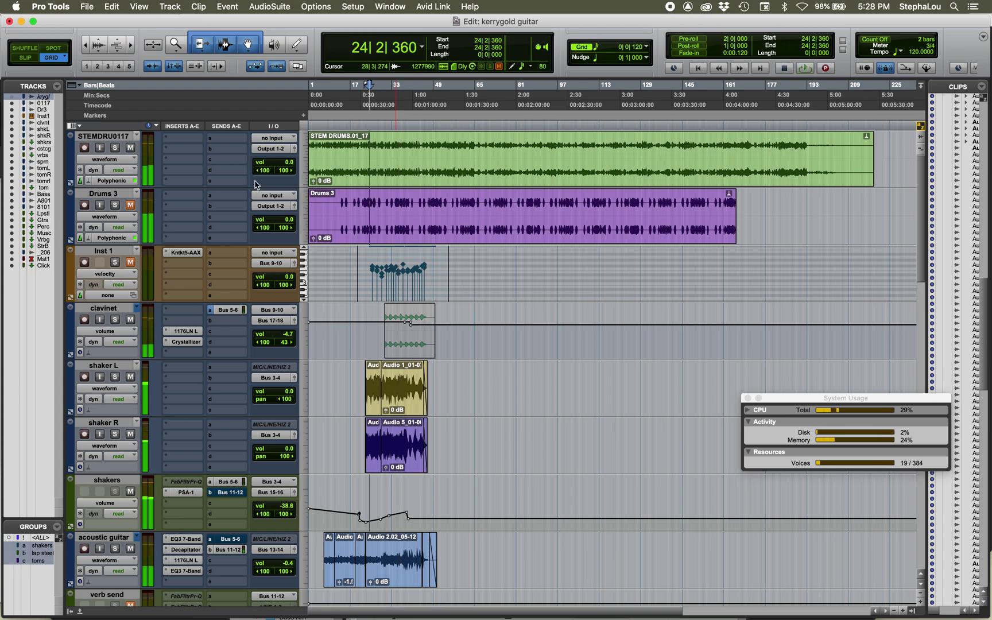
Step: Unmute Drums 3, mute STEMDRU0117, and play the session briefly to hear Drums 3 in context
{"action": "left_click", "coordinate": [130, 205]}
{"action": "left_click", "coordinate": [130, 148]}
{"action": "left_click", "coordinate": [130, 148]}
{"action": "key", "text": "space"}
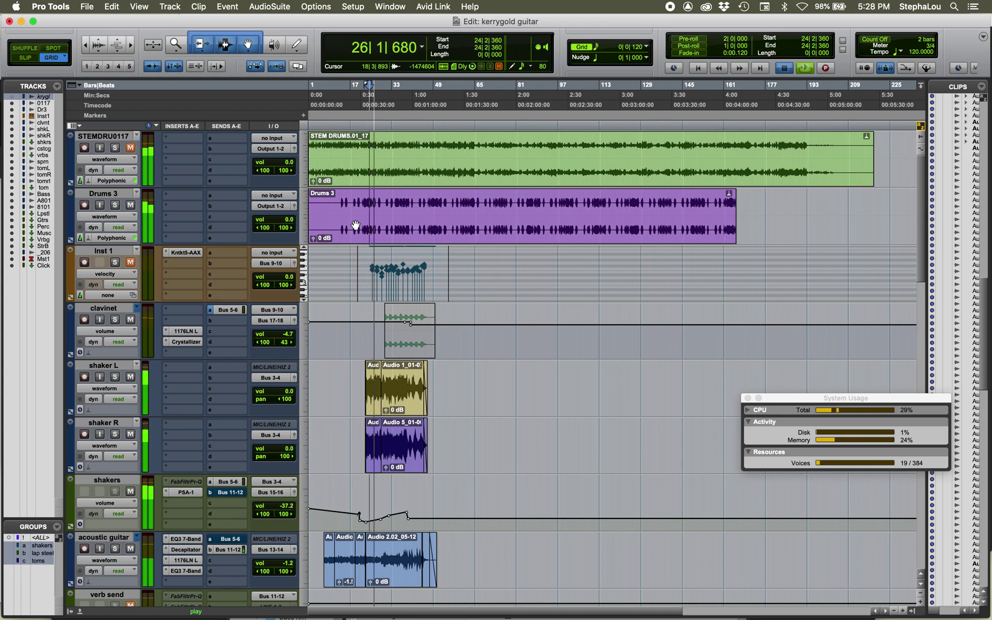
{"action": "key", "text": "space"}
Step: Delete the Drums 3 track together with its clip
{"action": "left_click", "coordinate": [357, 226]}
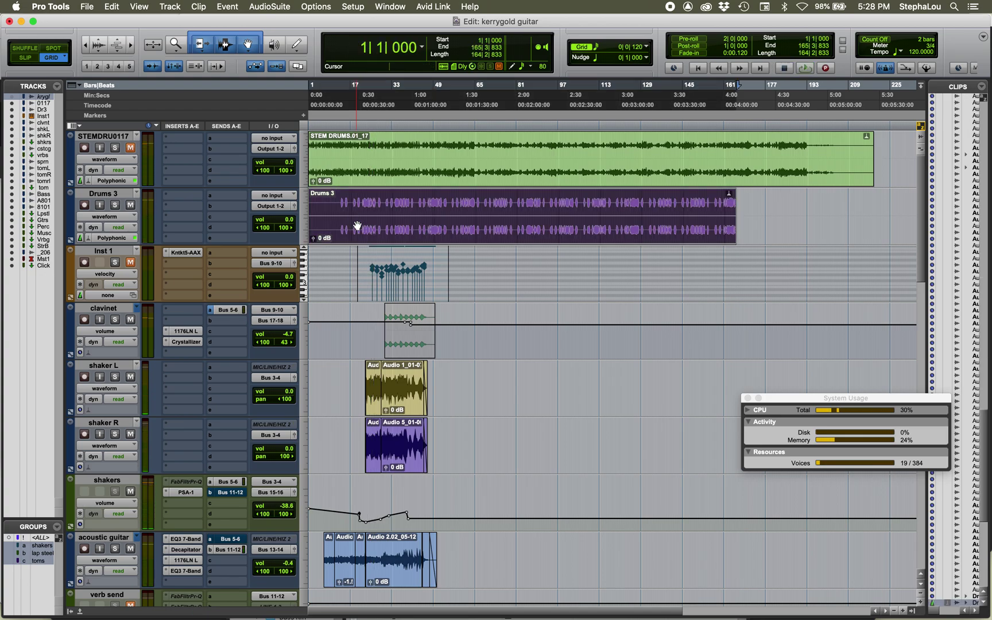
{"action": "left_click", "coordinate": [113, 195]}
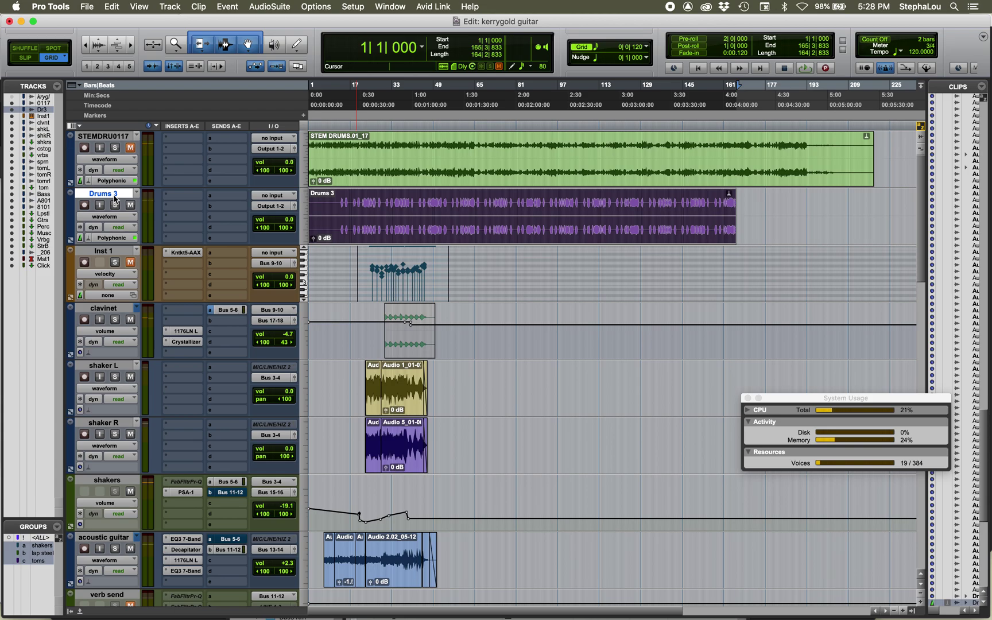
{"action": "right_click", "coordinate": [115, 200]}
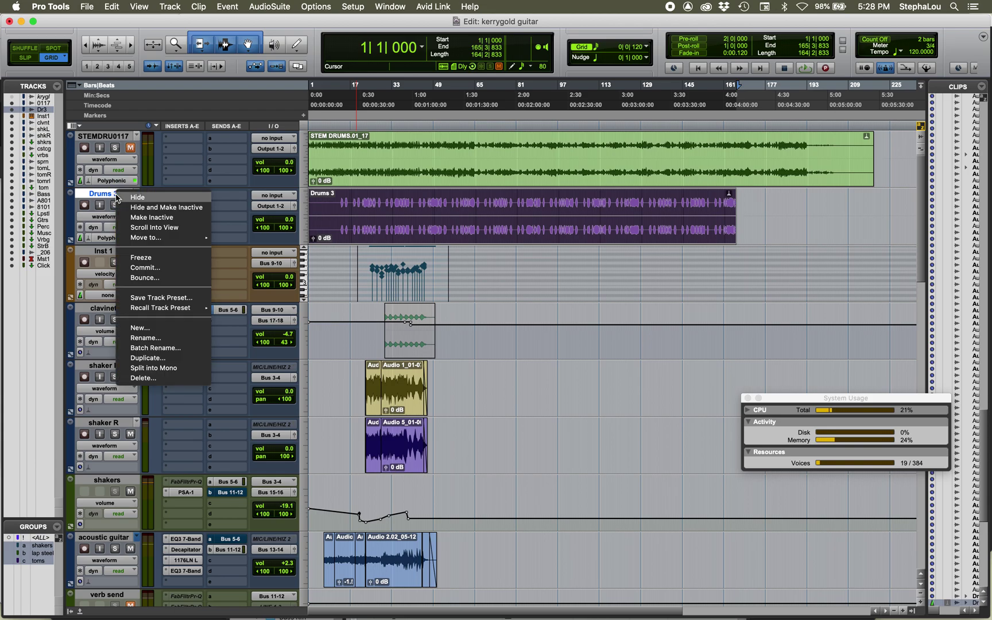
{"action": "left_click", "coordinate": [144, 378]}
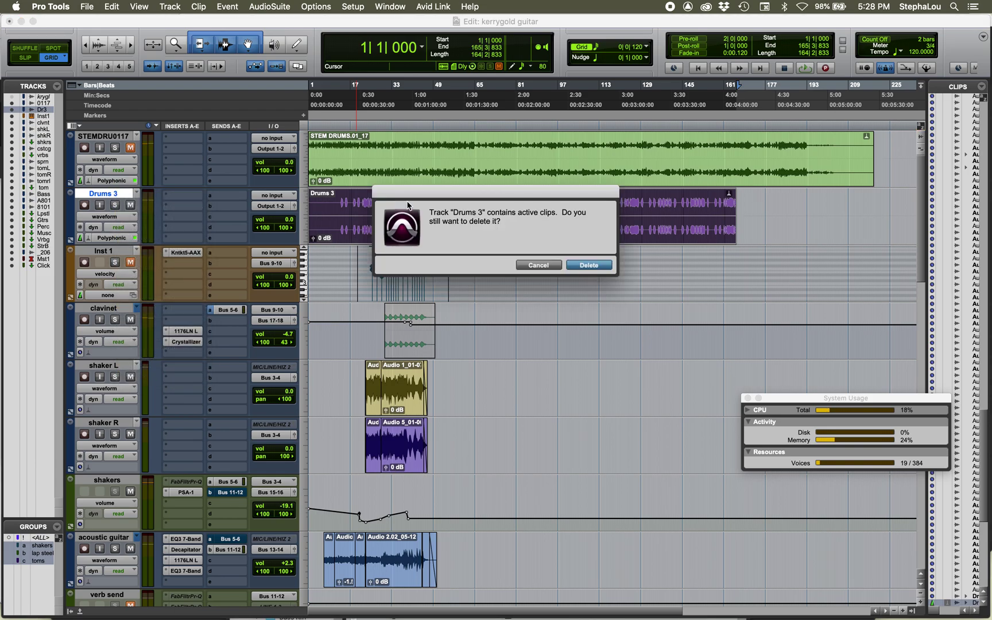
{"action": "left_click", "coordinate": [585, 269]}
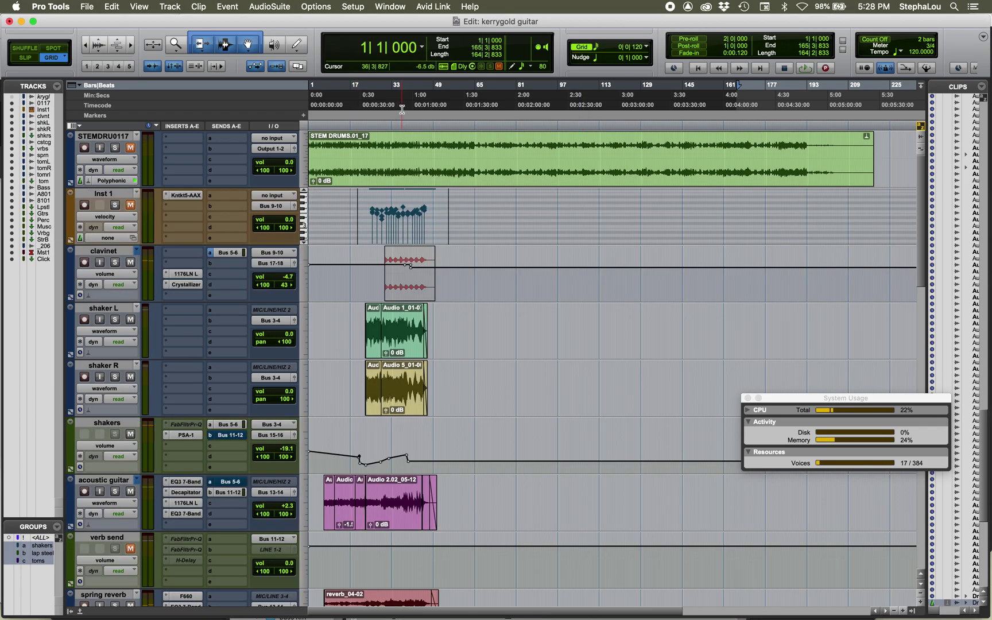
Step: Trim the end of the STEM DRUMS.01_17 clip back to about 54|3|720
{"action": "left_click_drag", "start_coordinate": [394, 145], "coordinate": [428, 148]}
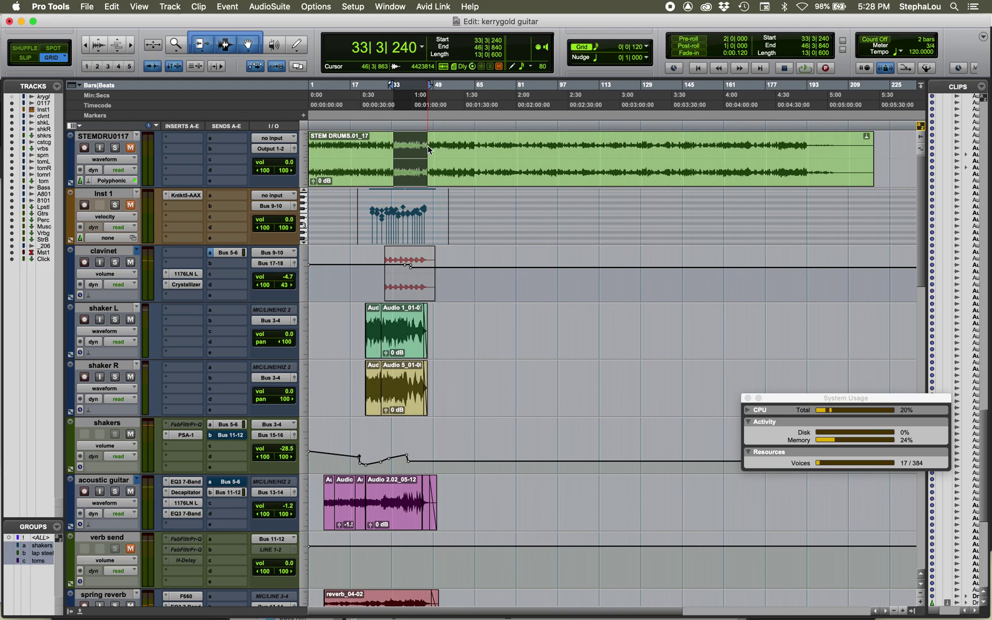
{"action": "left_click_drag", "start_coordinate": [869, 152], "coordinate": [449, 171]}
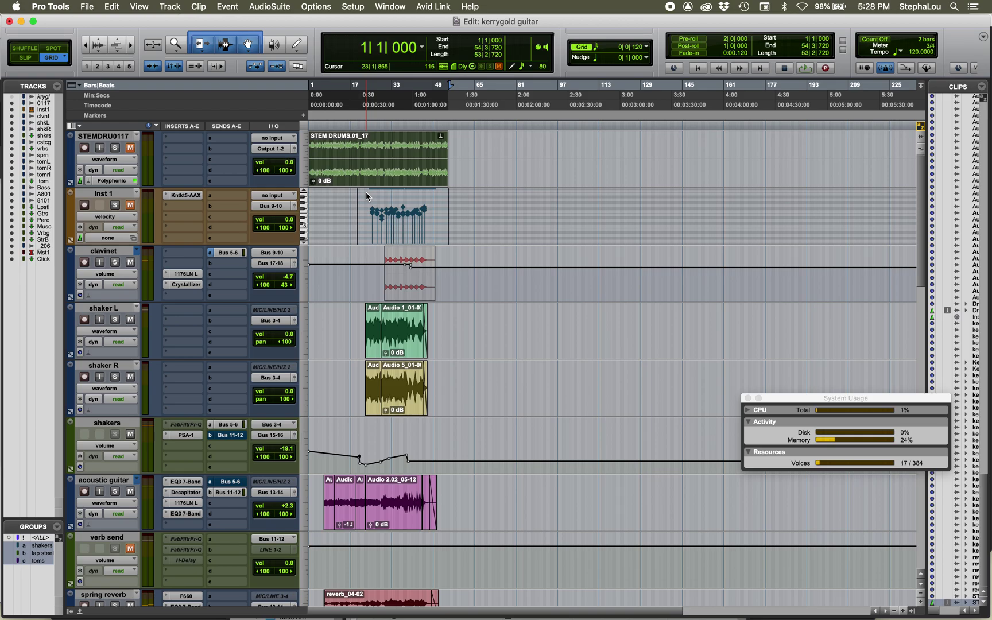
Step: Reopen the workspace browser, view the Macintosh HD and User locations, and leave the location tree collapsed
{"action": "key", "text": "alt+i"}
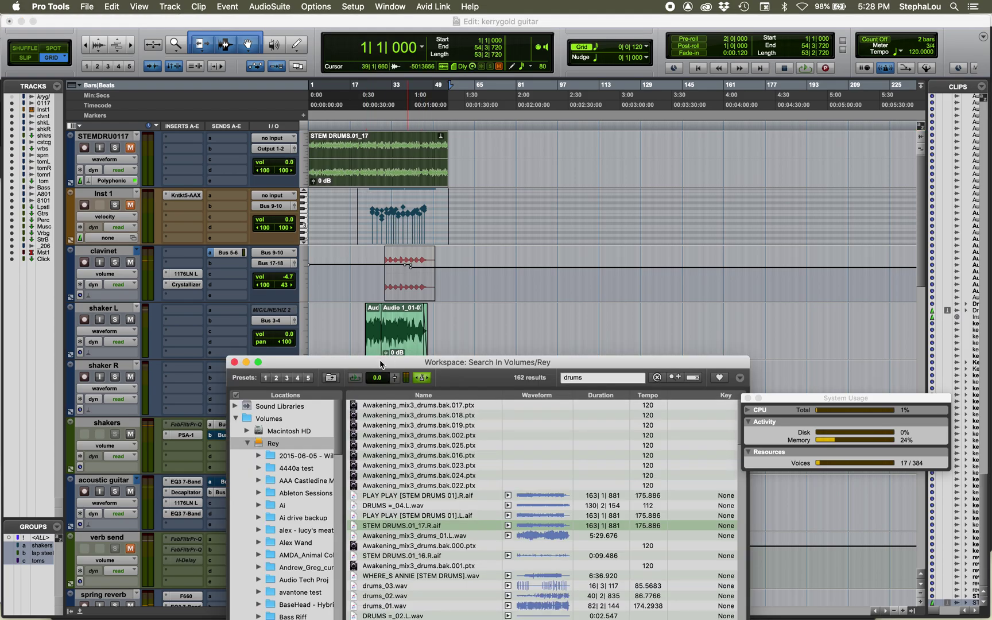
{"action": "left_click_drag", "start_coordinate": [375, 366], "coordinate": [337, 147]}
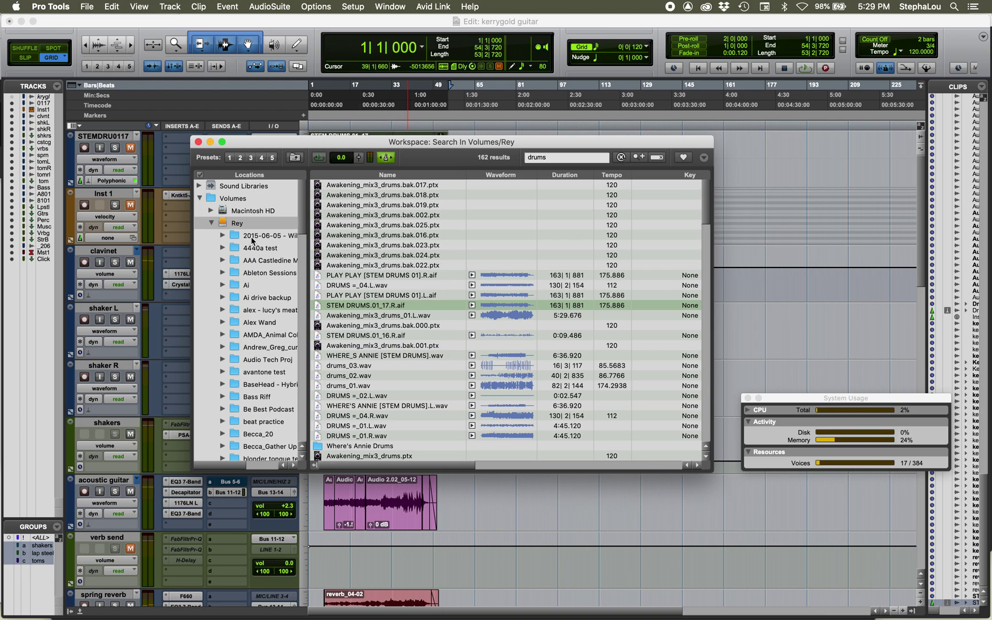
{"action": "left_click", "coordinate": [212, 223]}
{"action": "left_click", "coordinate": [211, 211]}
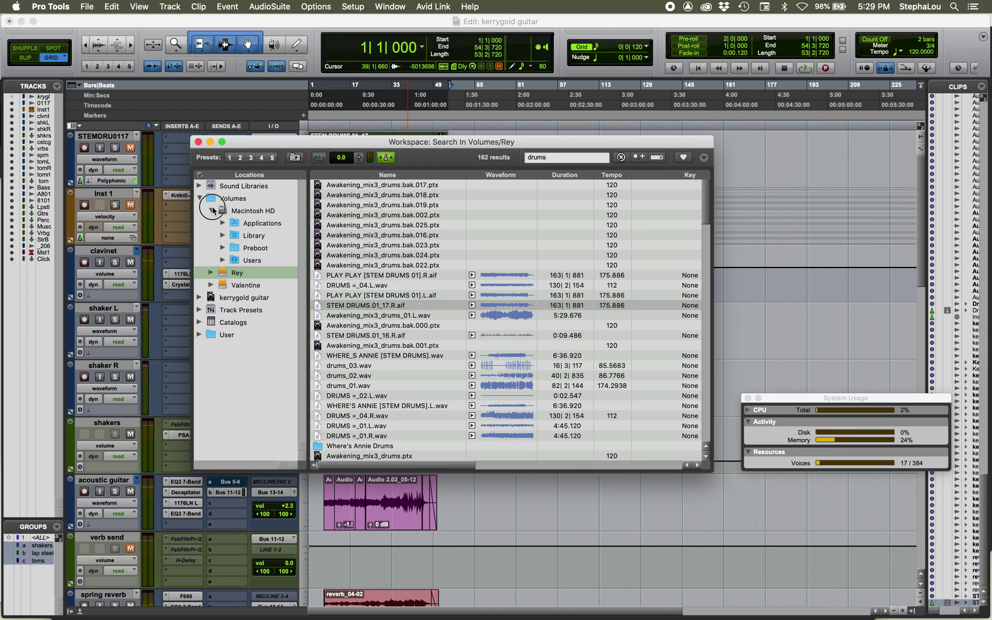
{"action": "left_click", "coordinate": [212, 210]}
{"action": "left_click", "coordinate": [200, 198]}
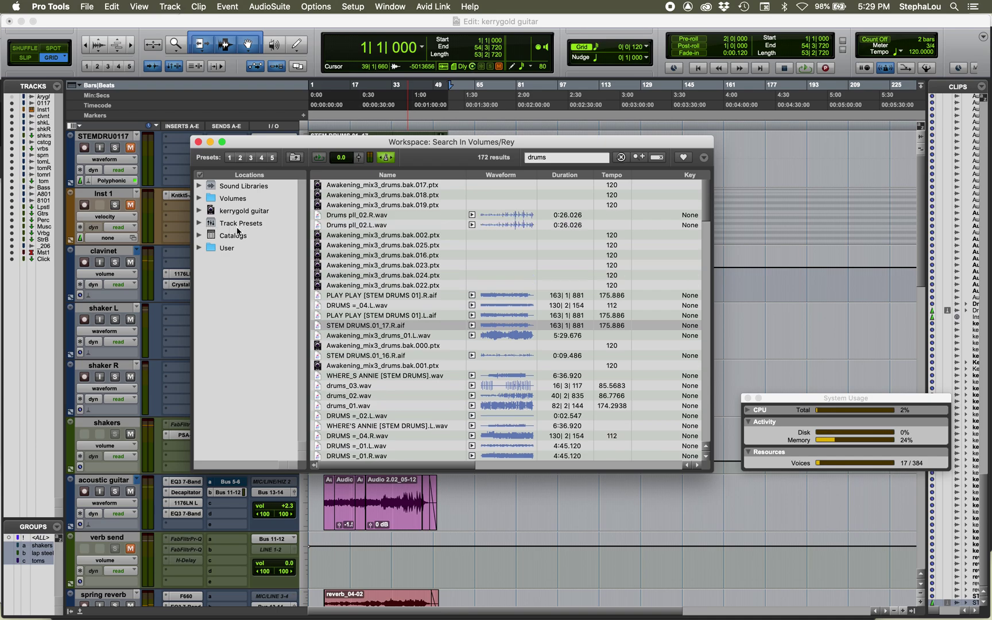
{"action": "left_click", "coordinate": [200, 248]}
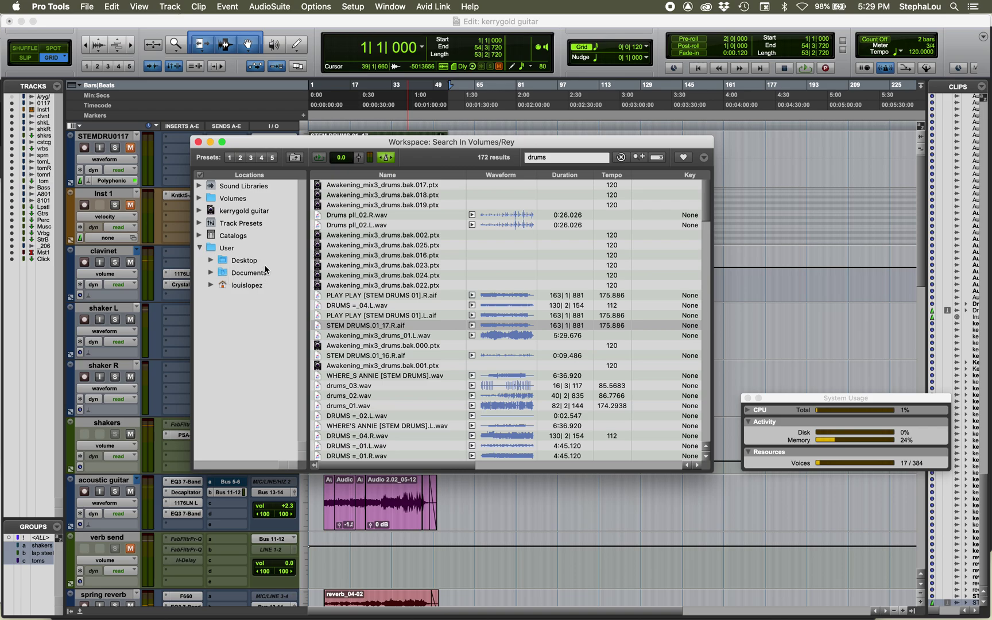
{"action": "left_click", "coordinate": [200, 248]}
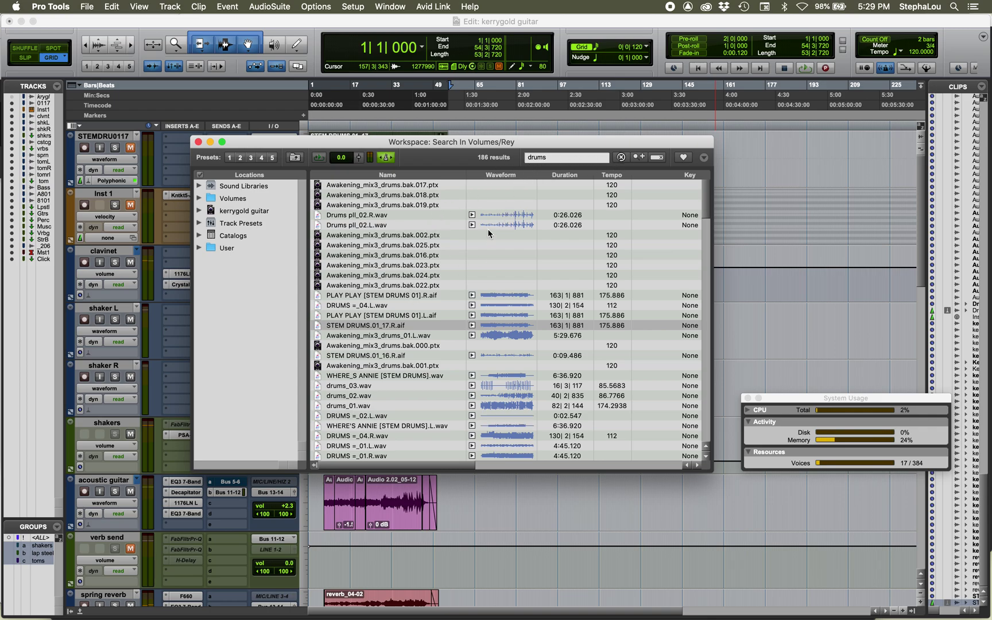
Step: Show the browser's tag pane and advanced search criteria, and view the attributes available for the Time Signature row
{"action": "left_click", "coordinate": [658, 163]}
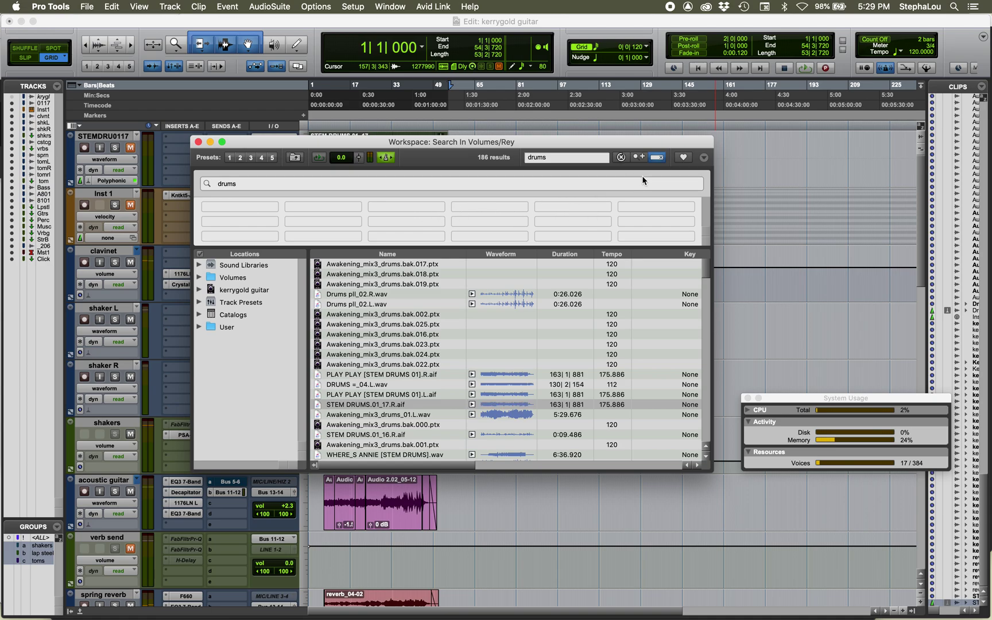
{"action": "left_click", "coordinate": [639, 158]}
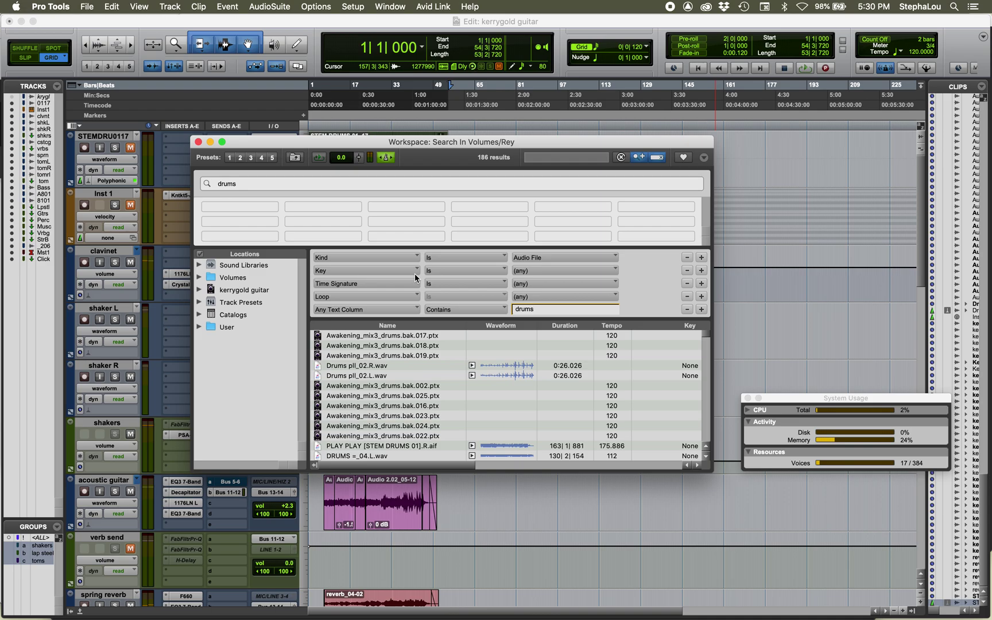
{"action": "left_click", "coordinate": [390, 285]}
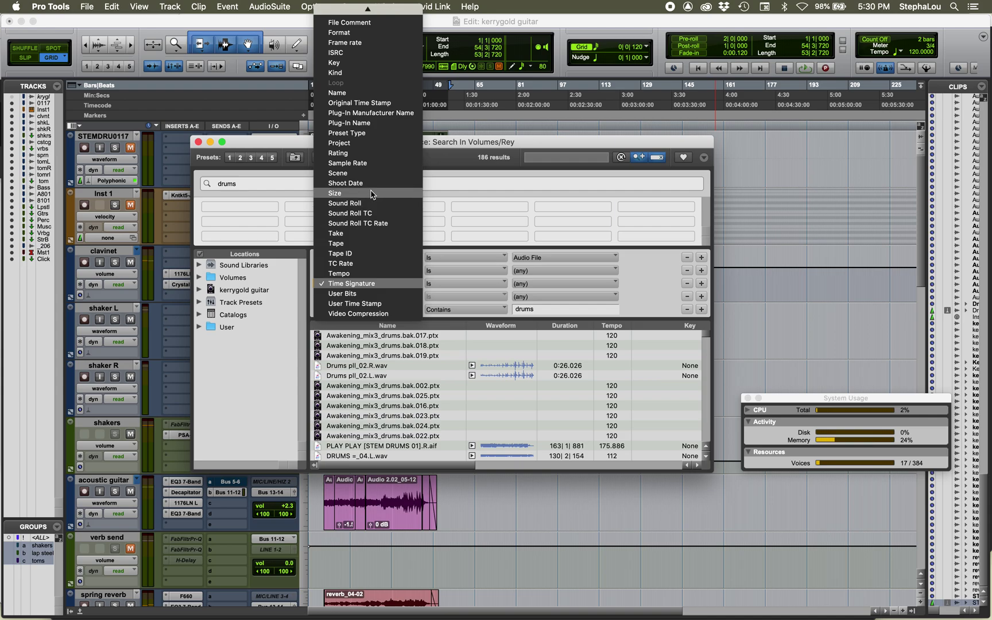
{"action": "mouse_move", "coordinate": [370, 8]}
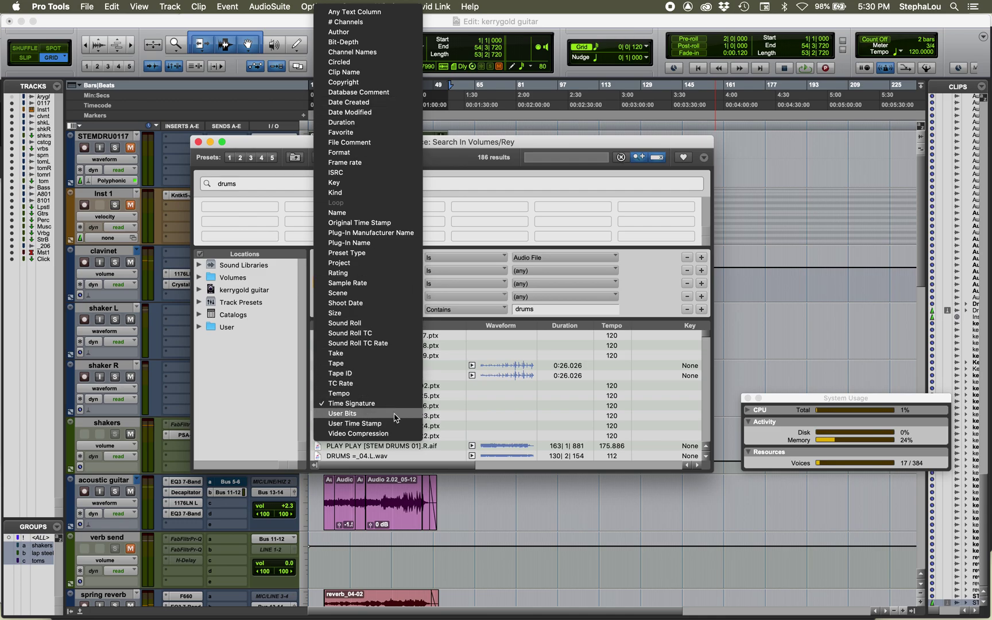
{"action": "left_click", "coordinate": [651, 288]}
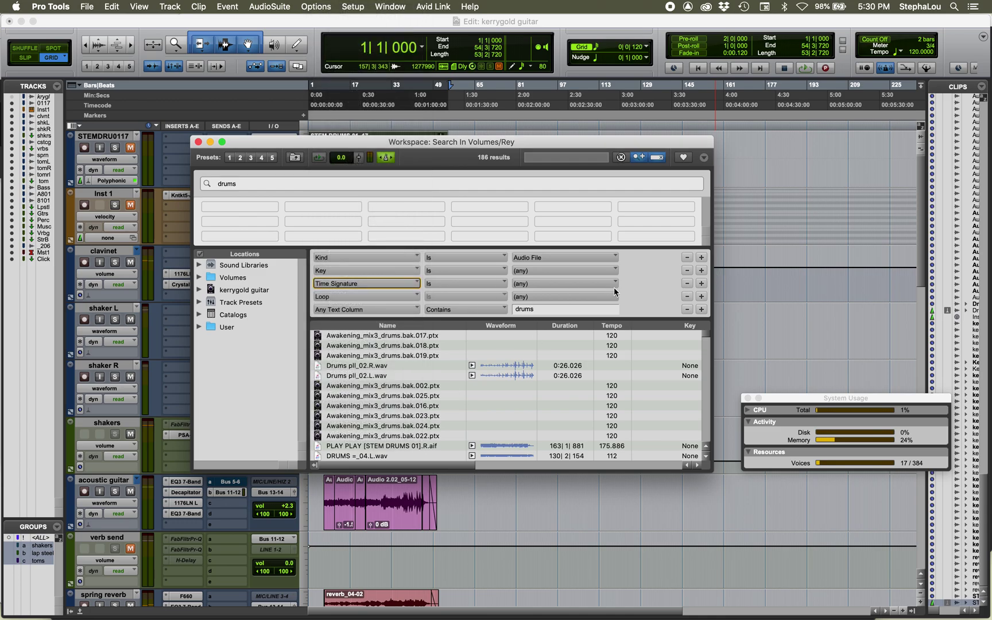
Step: Remove the Any Text Column contains drums criterion, and view the values available for the Key criterion
{"action": "left_click", "coordinate": [686, 311]}
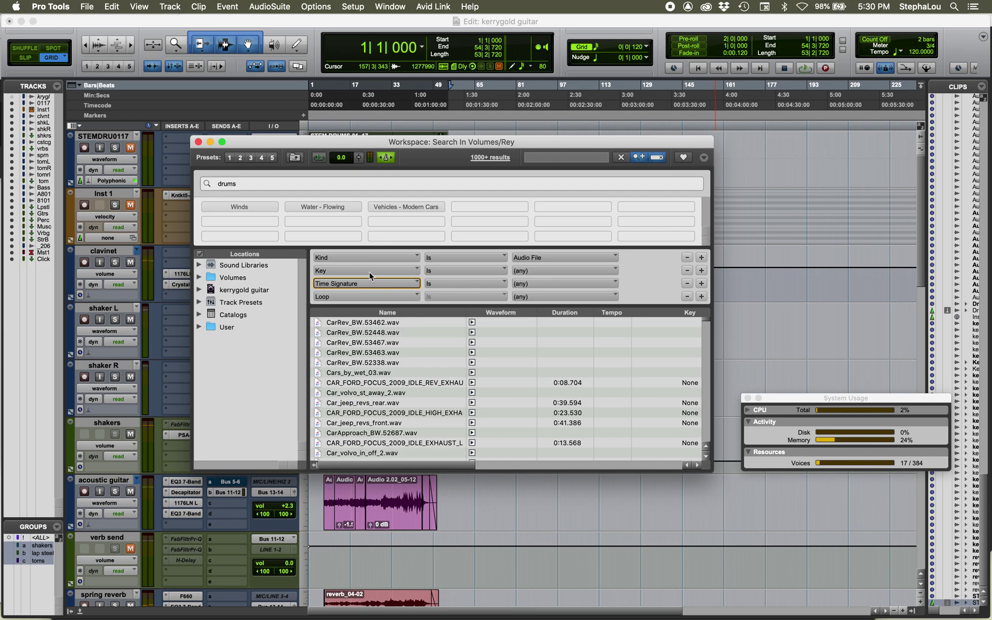
{"action": "left_click", "coordinate": [550, 276]}
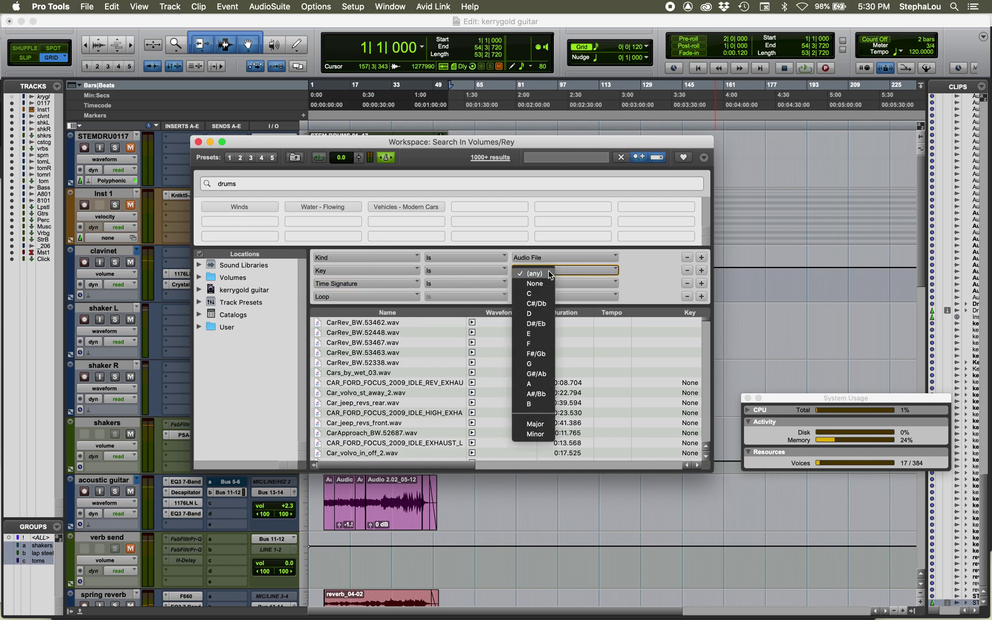
{"action": "left_click", "coordinate": [645, 278]}
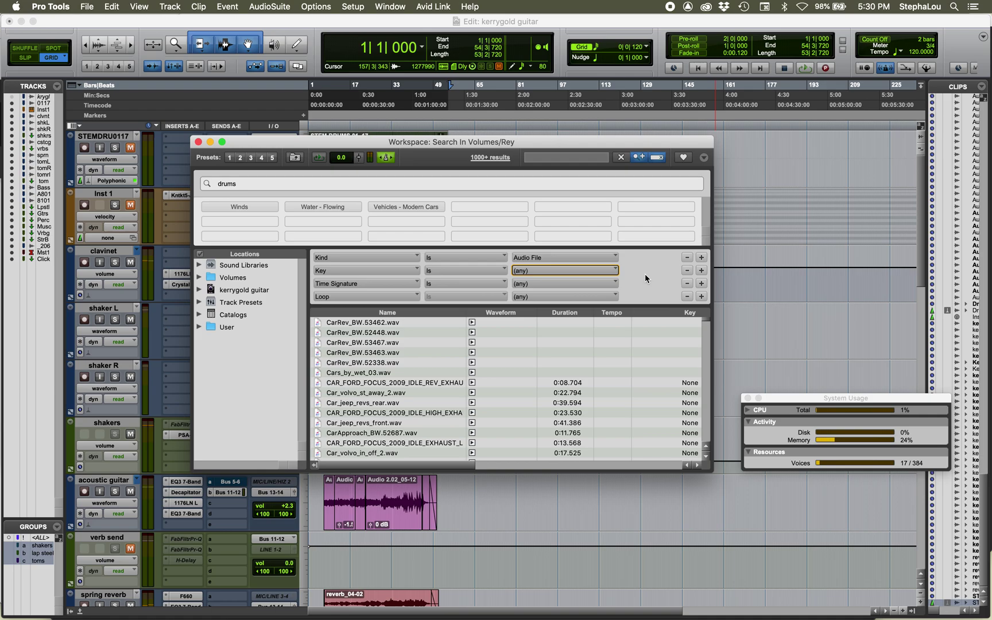
Step: Try filtering the results to a time signature of 3/4, and set the Time Signature criterion back to (any)
{"action": "left_click", "coordinate": [523, 287]}
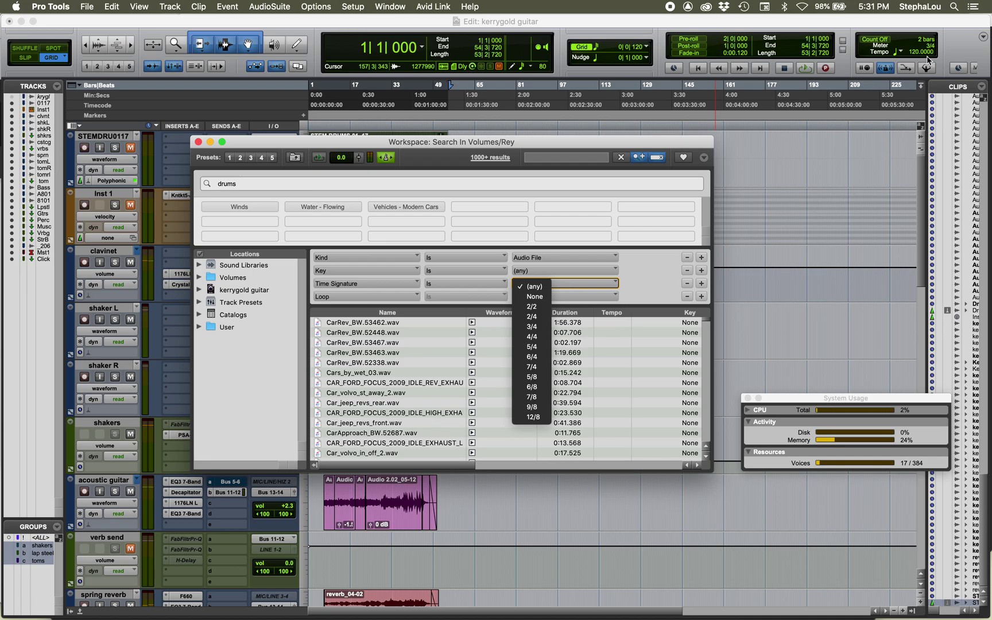
{"action": "left_click", "coordinate": [540, 326]}
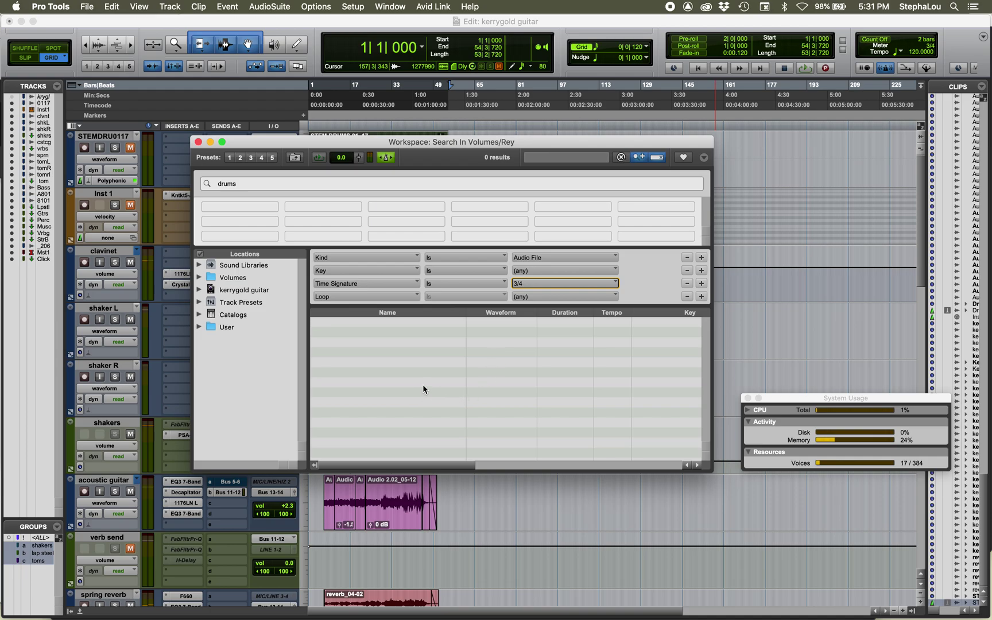
{"action": "left_click", "coordinate": [571, 283]}
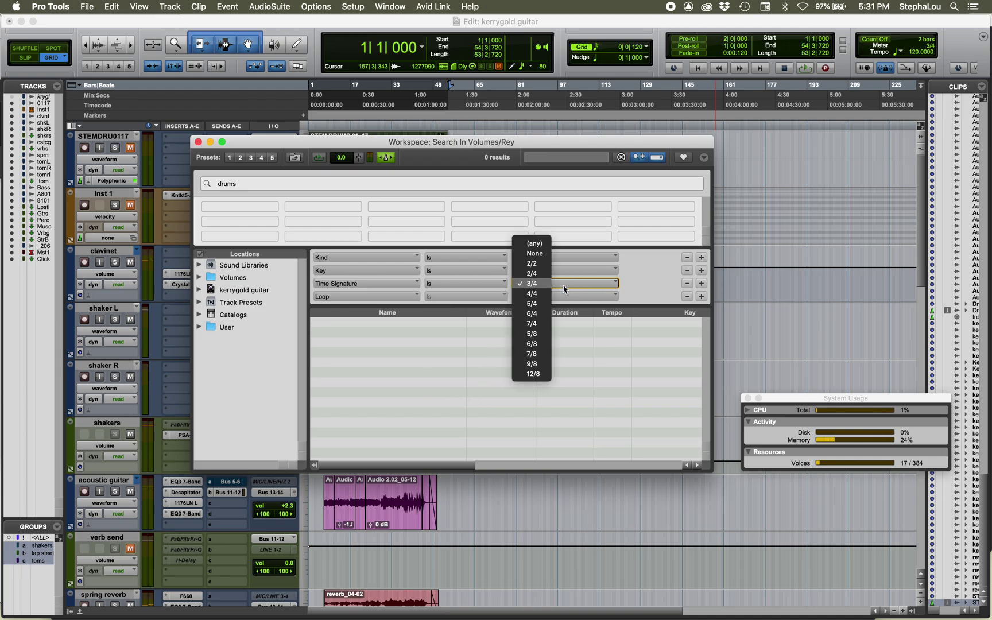
{"action": "left_click", "coordinate": [538, 246]}
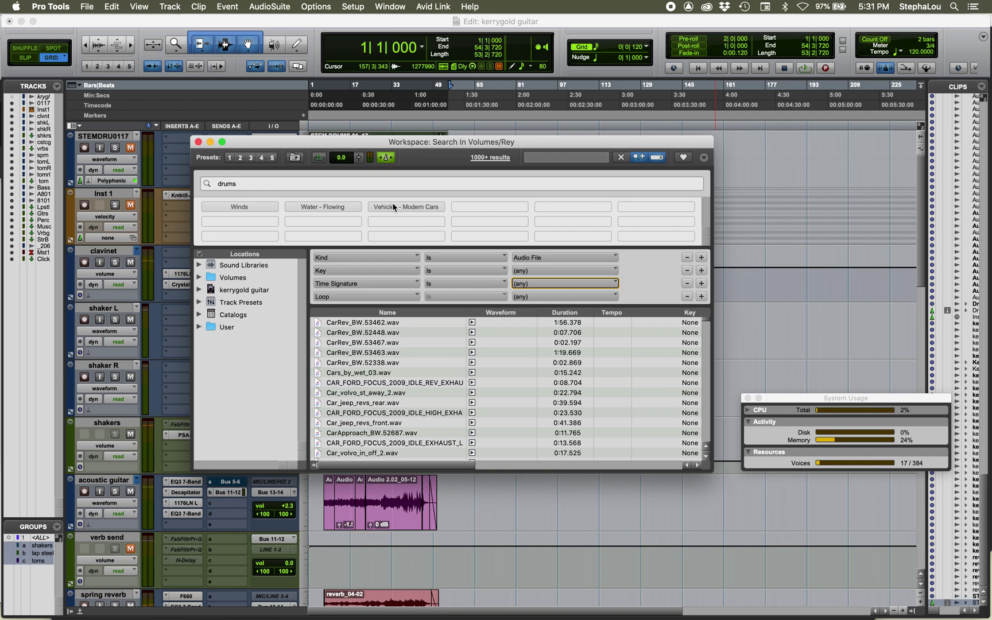
Step: Search in all Volumes, and hide the tag pane and the advanced search criteria
{"action": "left_click", "coordinate": [240, 278]}
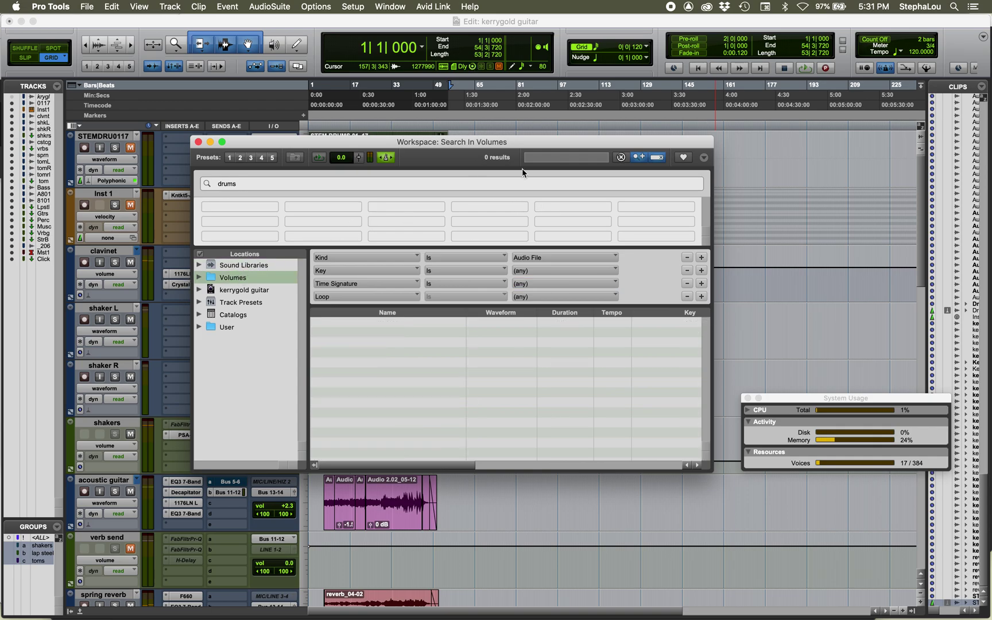
{"action": "left_click", "coordinate": [655, 158]}
{"action": "left_click", "coordinate": [639, 159]}
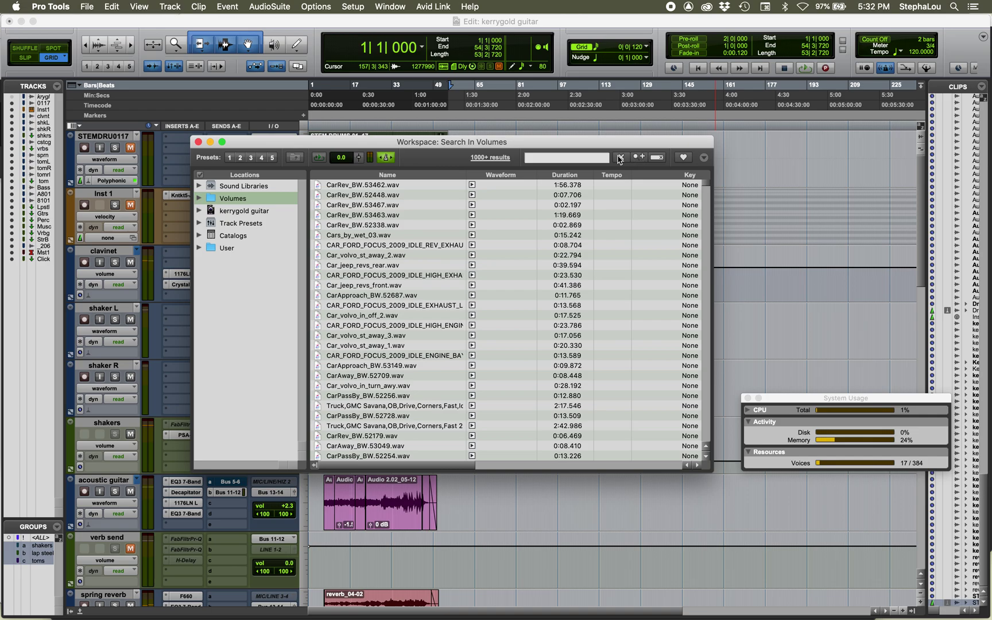
Step: View the search results for the Macintosh HD, Rey and Valentine drives, and return to the collapsed Volumes location
{"action": "left_click", "coordinate": [199, 199]}
{"action": "left_click", "coordinate": [235, 211]}
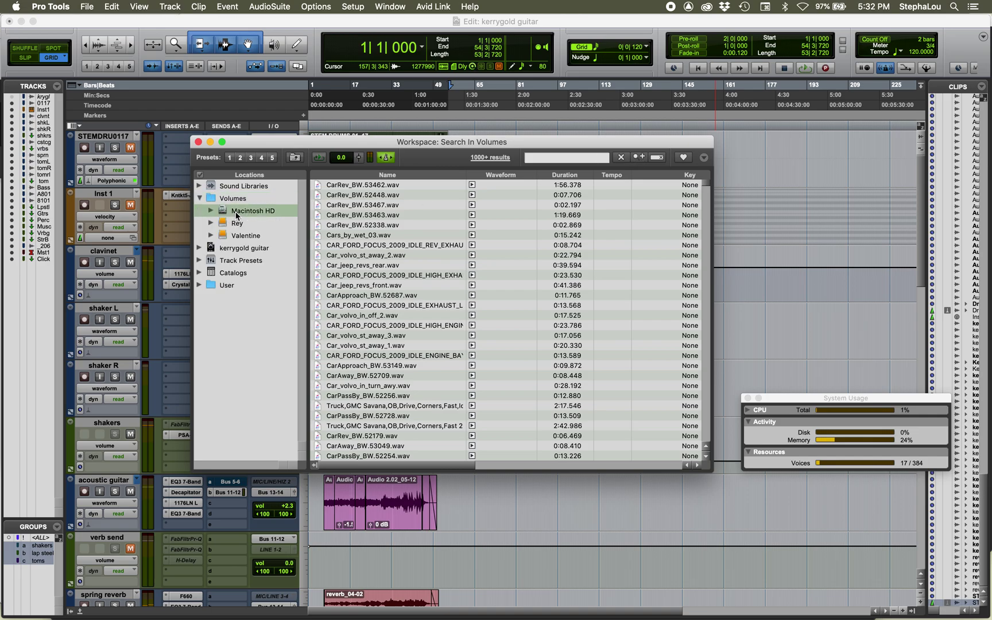
{"action": "left_click", "coordinate": [237, 224]}
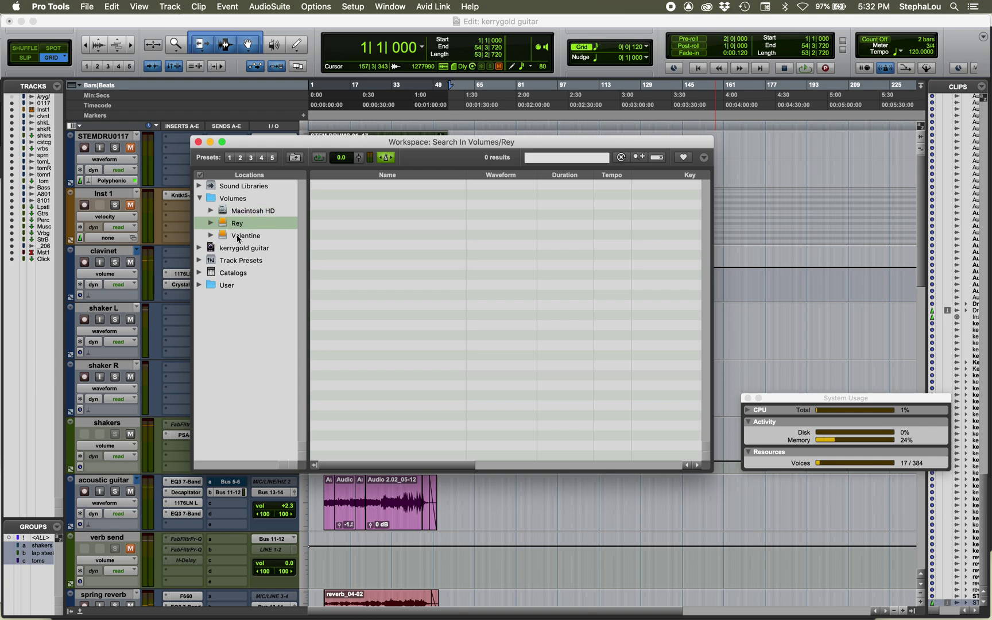
{"action": "left_click", "coordinate": [239, 236]}
{"action": "left_click", "coordinate": [238, 213]}
{"action": "left_click", "coordinate": [234, 199]}
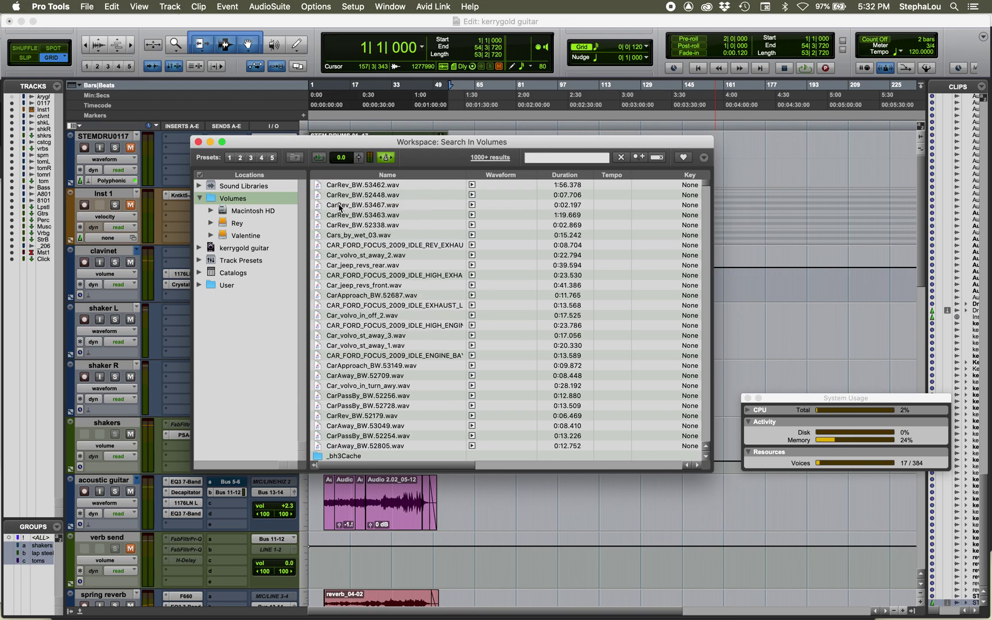
{"action": "left_click", "coordinate": [199, 198]}
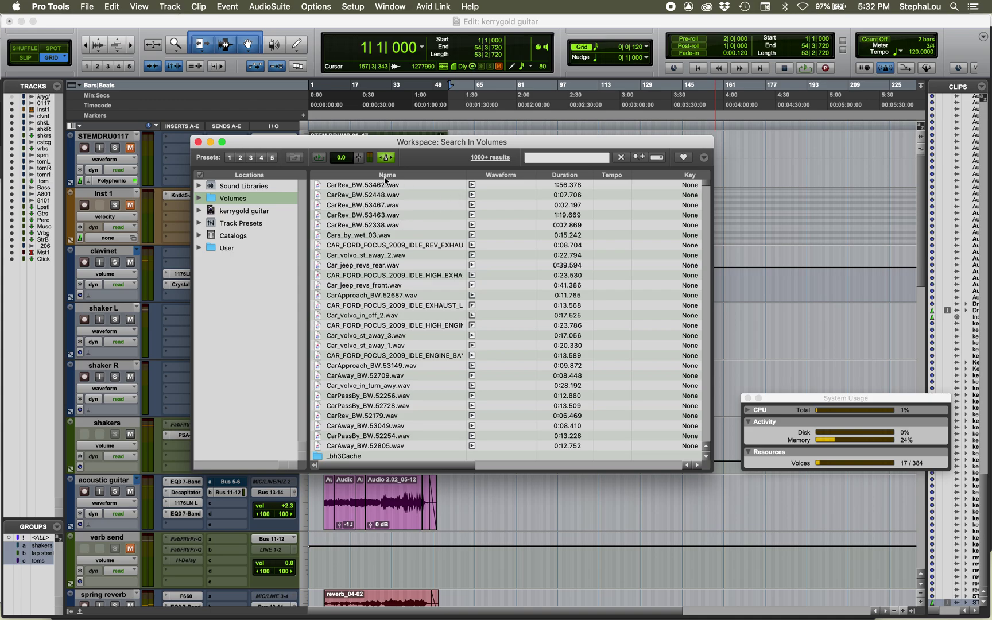
Step: Turn off tempo conforming for previews, and clear the search so that the Rey drive can be selected
{"action": "left_click", "coordinate": [386, 158]}
{"action": "left_click", "coordinate": [620, 158]}
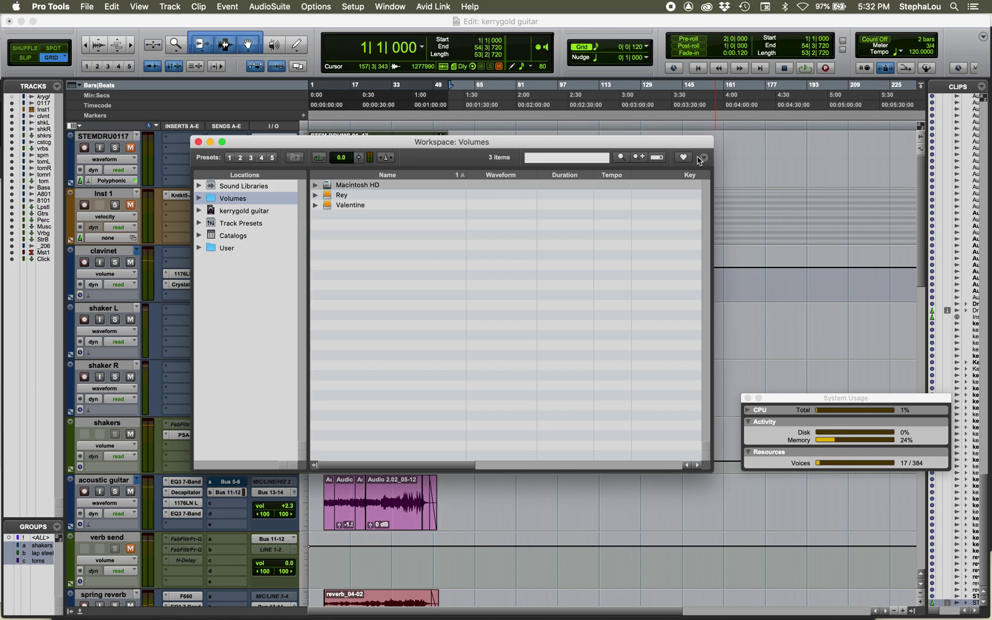
{"action": "left_click", "coordinate": [383, 198]}
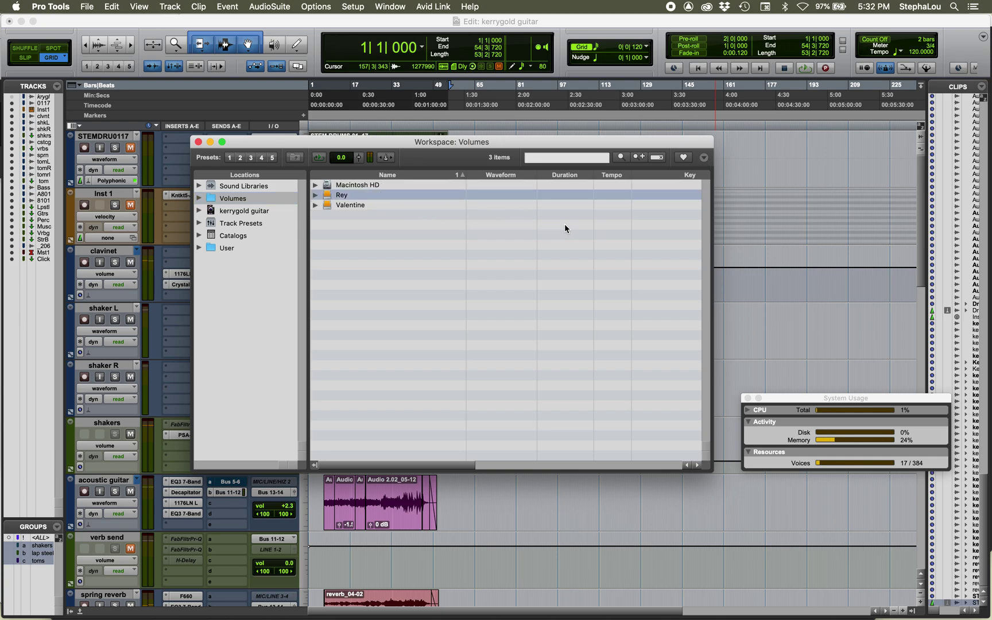
Step: Add the Format column to the browser's file list
{"action": "scroll", "coordinate": [565, 228], "scroll_direction": "right", "scroll_amount": 5}
{"action": "scroll", "coordinate": [565, 228], "scroll_direction": "right", "scroll_amount": 5}
{"action": "scroll", "coordinate": [565, 228], "scroll_direction": "left", "scroll_amount": 10}
{"action": "right_click", "coordinate": [501, 175]}
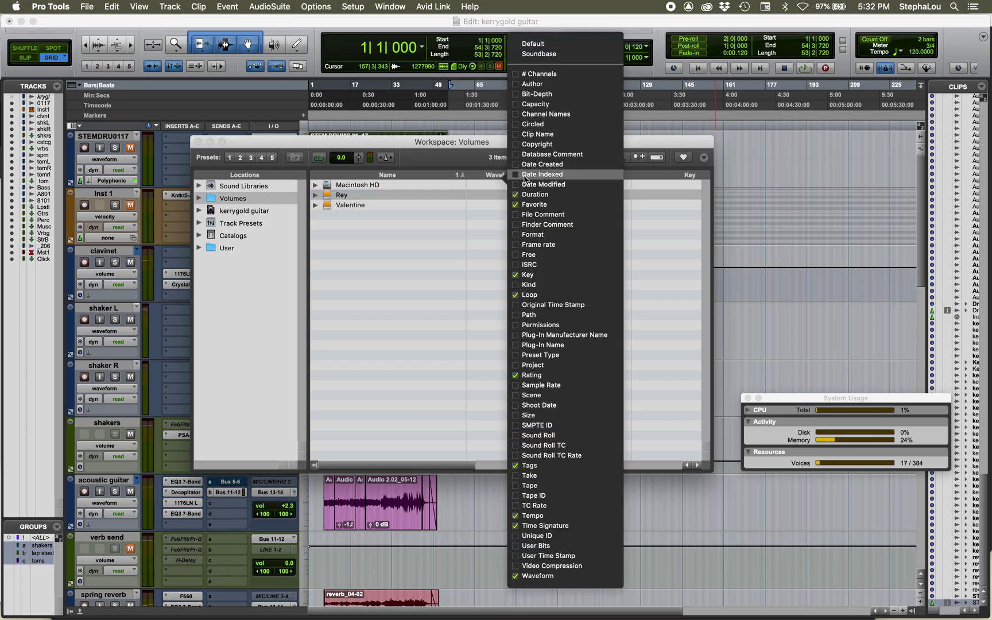
{"action": "left_click", "coordinate": [525, 235]}
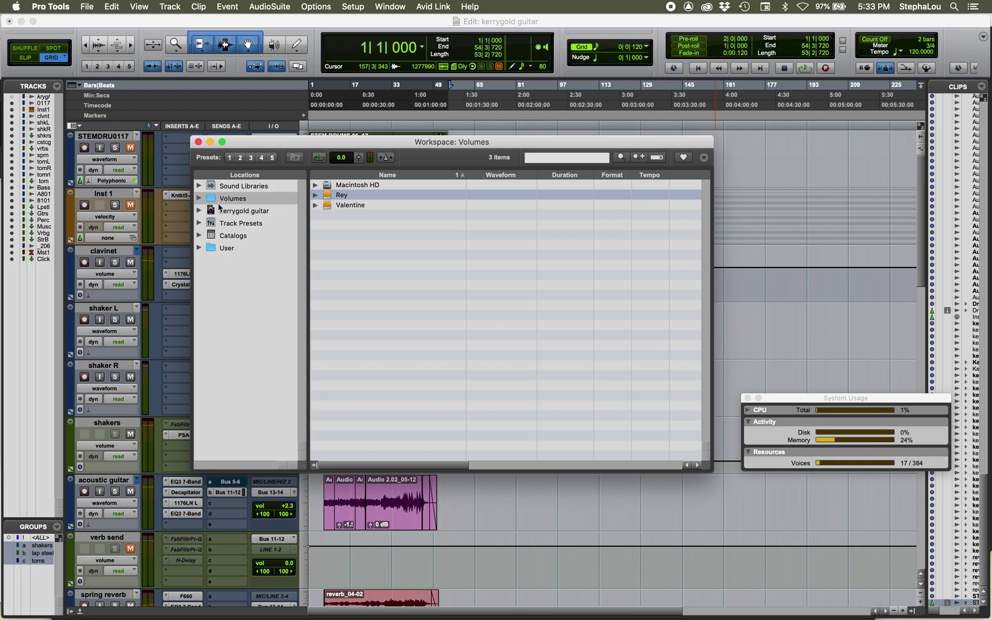
Step: Expand and collapse the kerrygold guitar location, and recall the browser's view presets 1, 3 and 4
{"action": "left_click", "coordinate": [199, 211]}
{"action": "left_click", "coordinate": [200, 211]}
{"action": "left_click", "coordinate": [228, 158]}
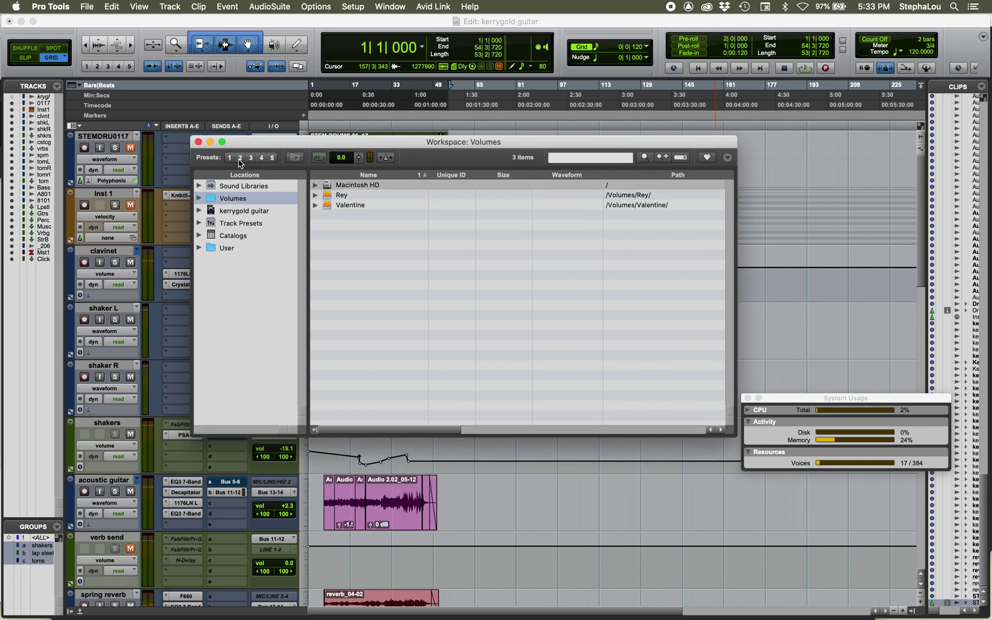
{"action": "left_click", "coordinate": [254, 161]}
{"action": "left_click", "coordinate": [263, 162]}
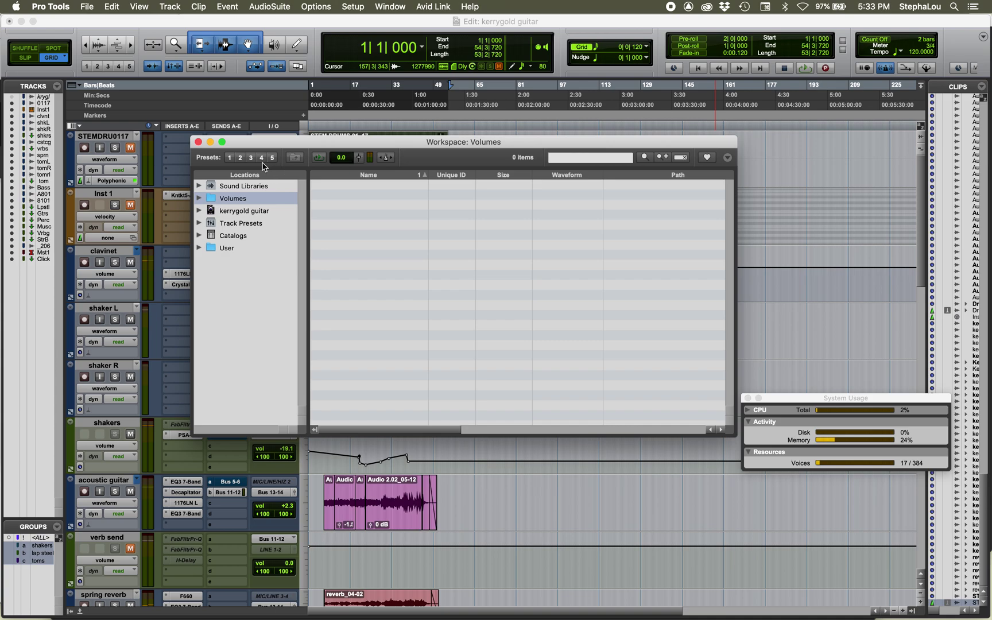
Step: Expand Volumes and the Rey drive in the location tree, and view the contents of its Sound FX folder
{"action": "left_click", "coordinate": [199, 198]}
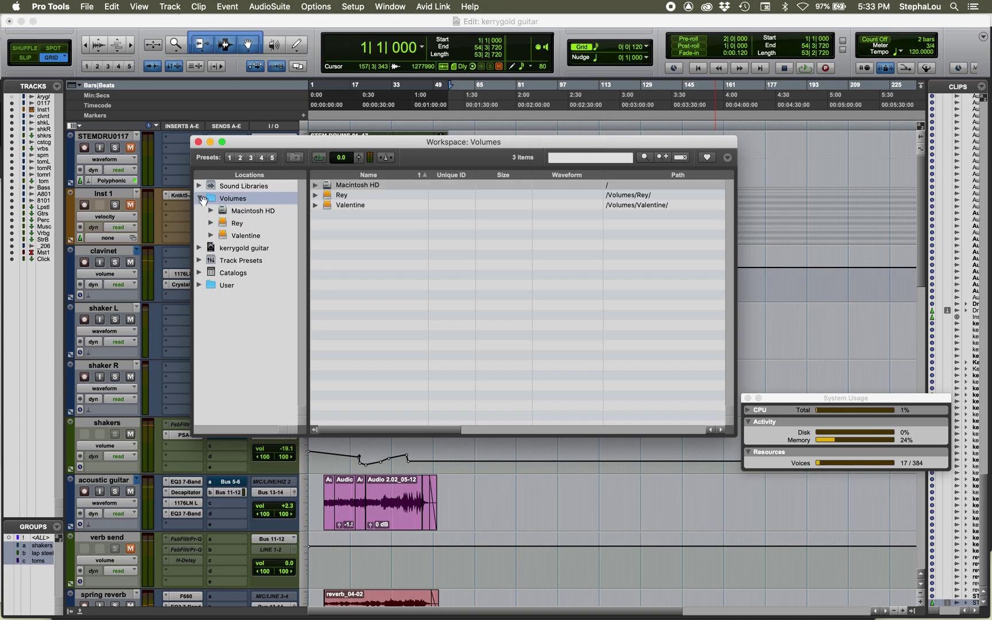
{"action": "left_click", "coordinate": [210, 223]}
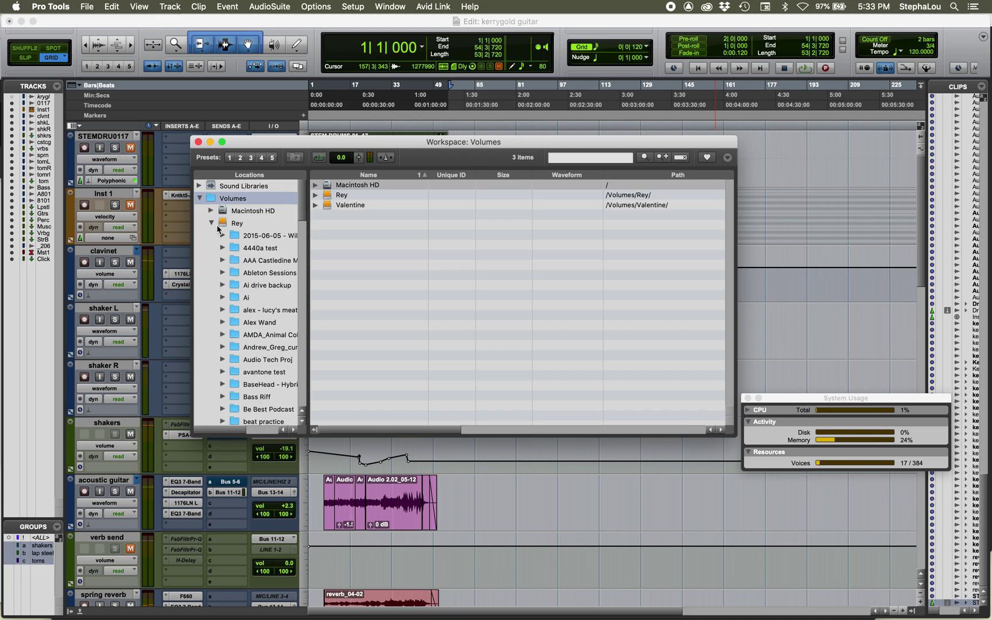
{"action": "scroll", "coordinate": [246, 304], "scroll_direction": "down", "scroll_amount": 20}
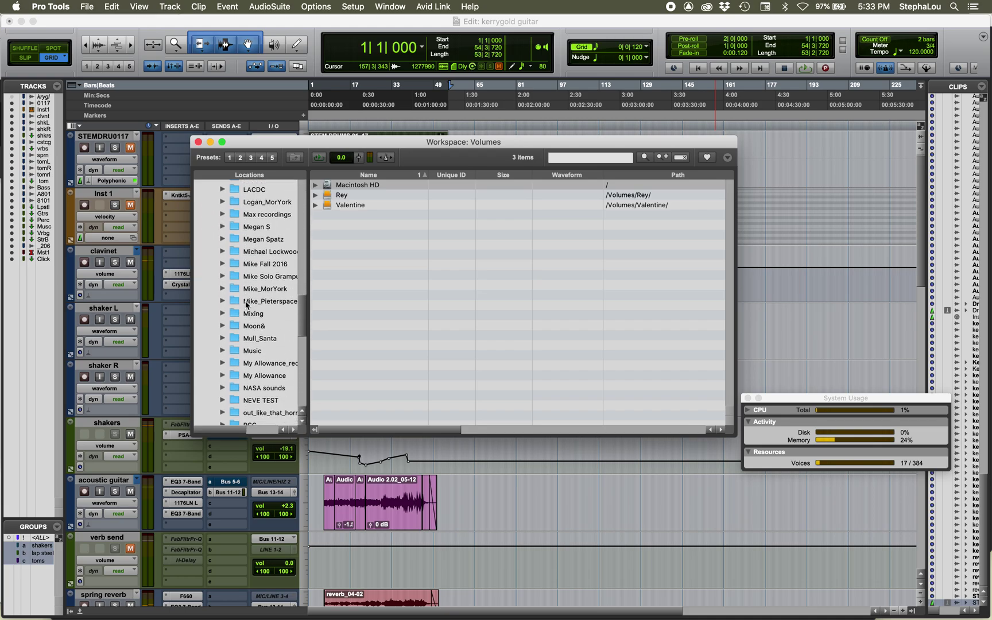
{"action": "scroll", "coordinate": [245, 304], "scroll_direction": "down", "scroll_amount": 10}
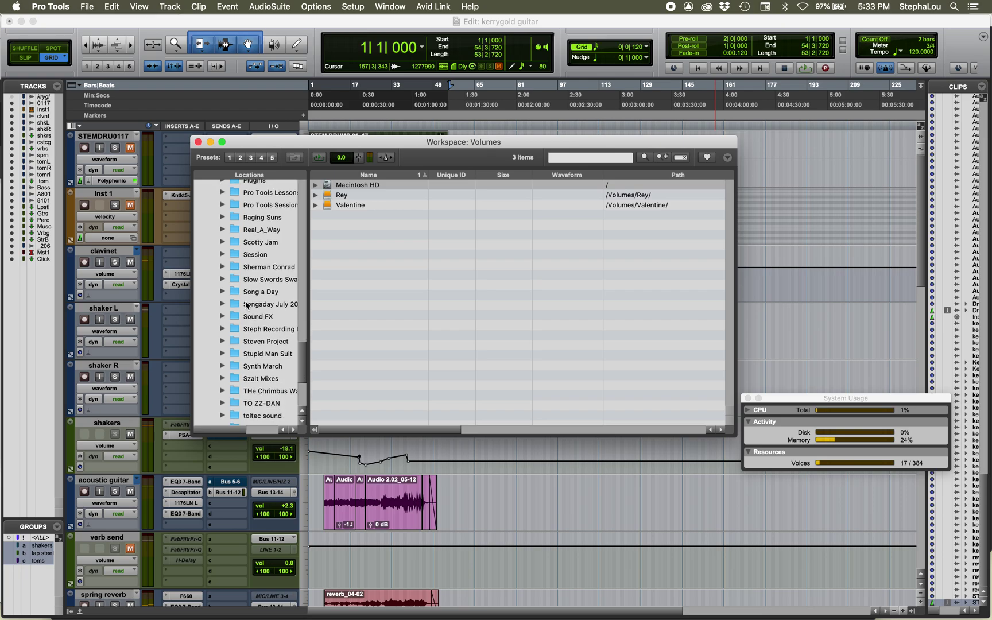
{"action": "left_click", "coordinate": [247, 281]}
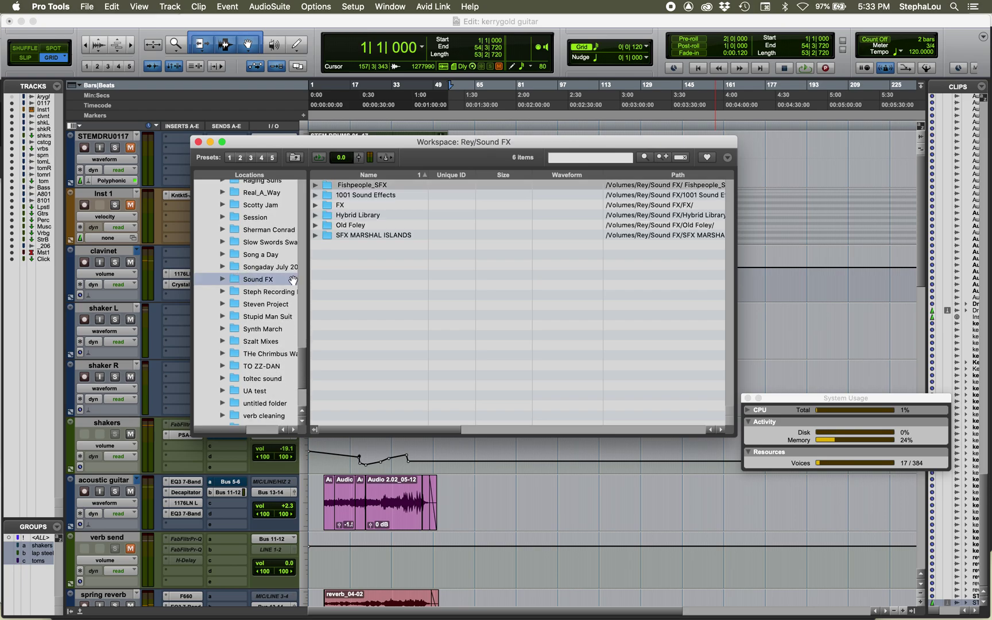
Step: Switch between the browser's view presets 1 and 2, with the tag pane shown
{"action": "left_click", "coordinate": [230, 158]}
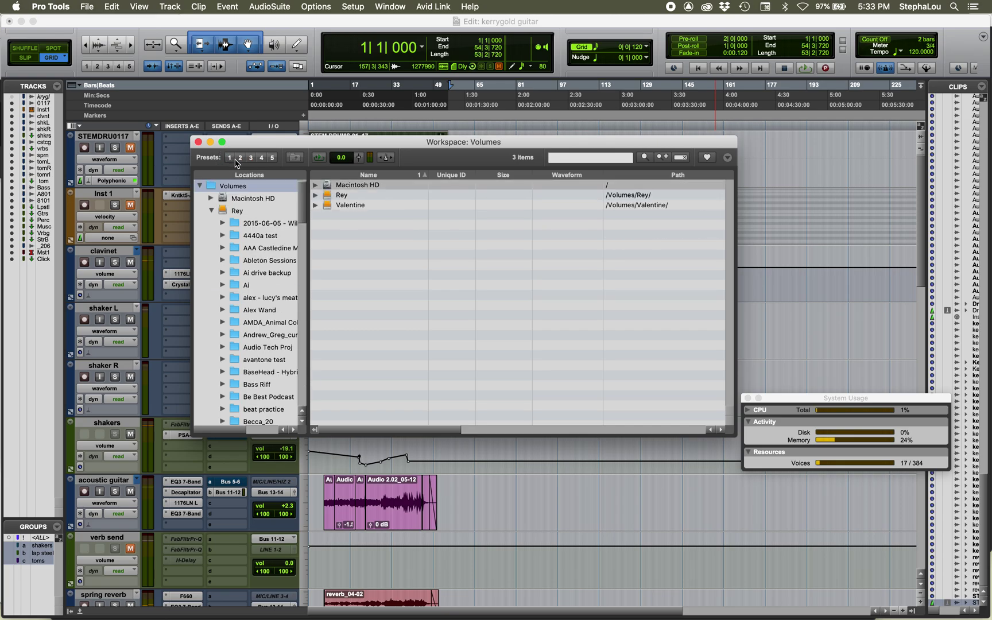
{"action": "left_click", "coordinate": [240, 159]}
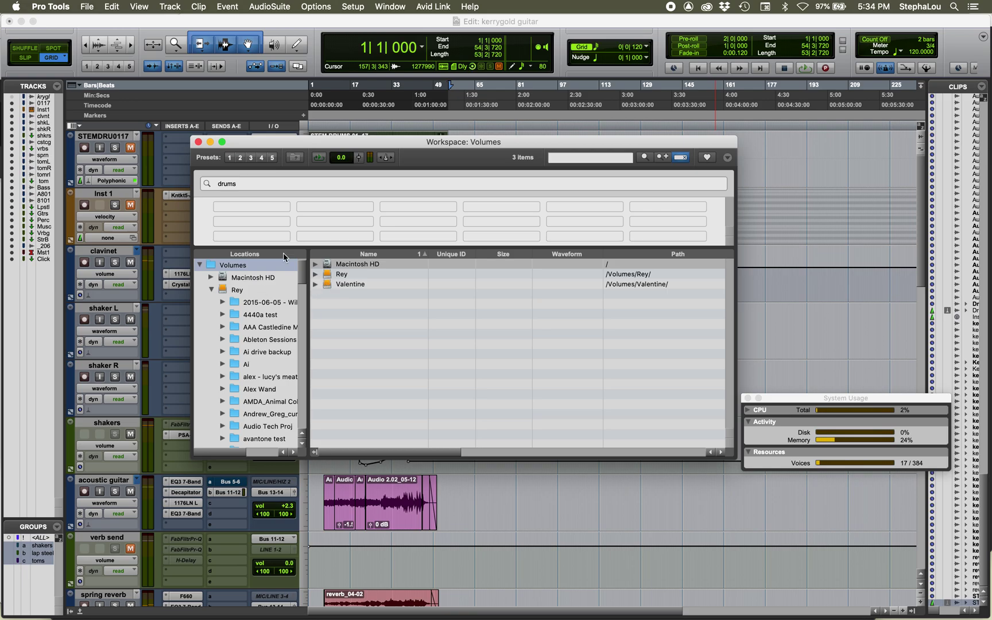
{"action": "left_click", "coordinate": [231, 159]}
Step: Turn tempo conforming for previews on and off again, and show the advanced search criteria
{"action": "left_click", "coordinate": [388, 159]}
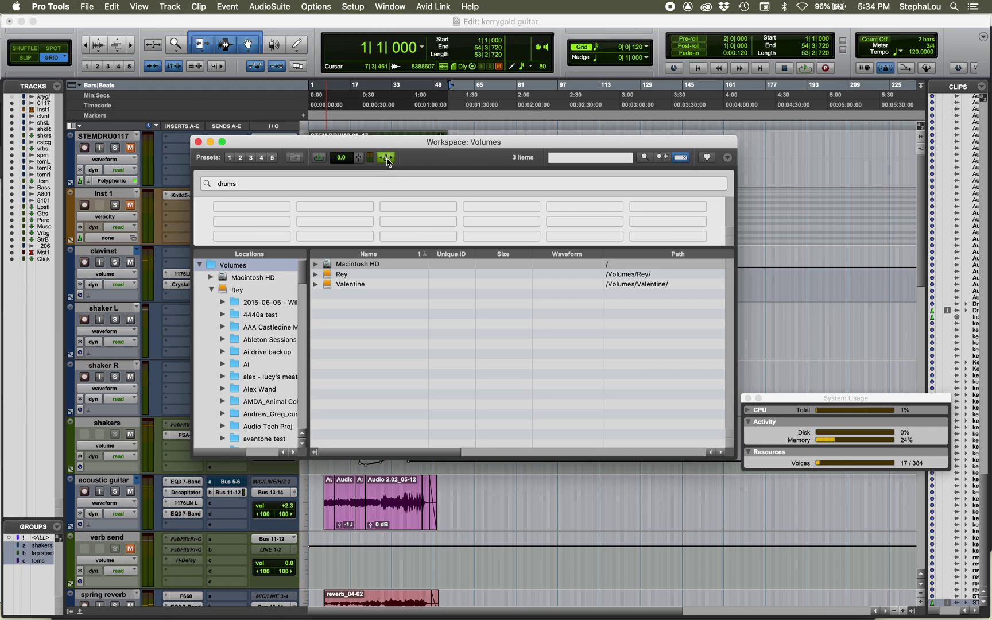
{"action": "left_click", "coordinate": [388, 160]}
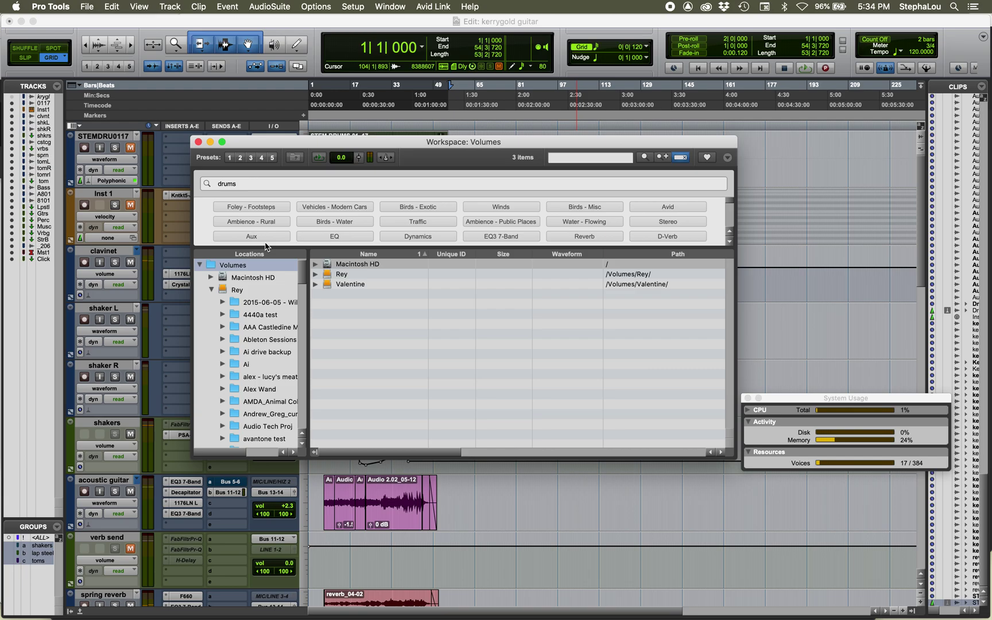
{"action": "left_click", "coordinate": [662, 157]}
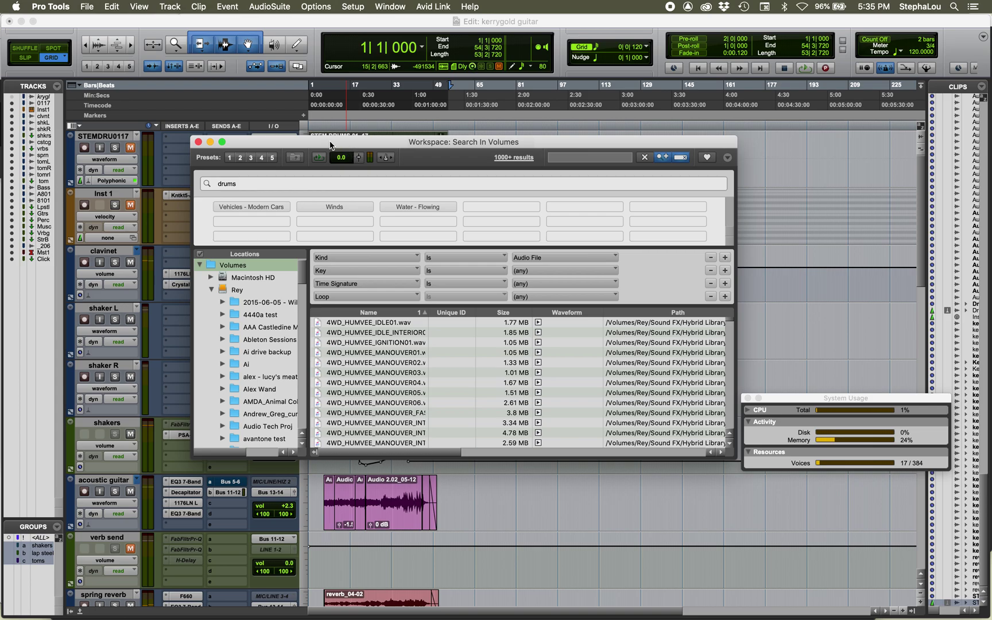
Step: Move the browser window higher over the session, and replace the drums search with the suggested Winds tag
{"action": "left_click_drag", "start_coordinate": [330, 145], "coordinate": [418, 84]}
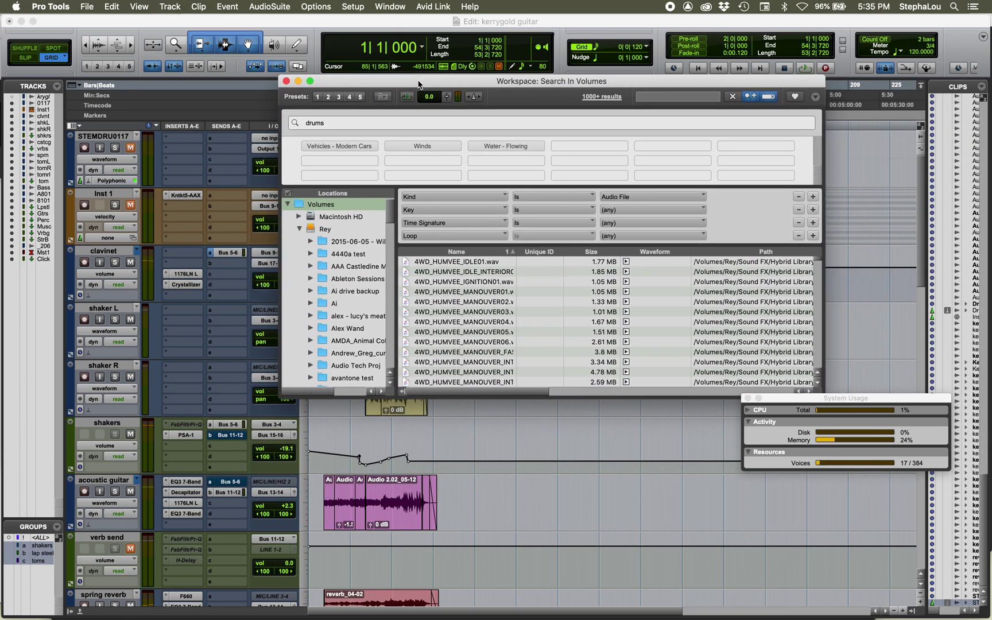
{"action": "left_click", "coordinate": [337, 125]}
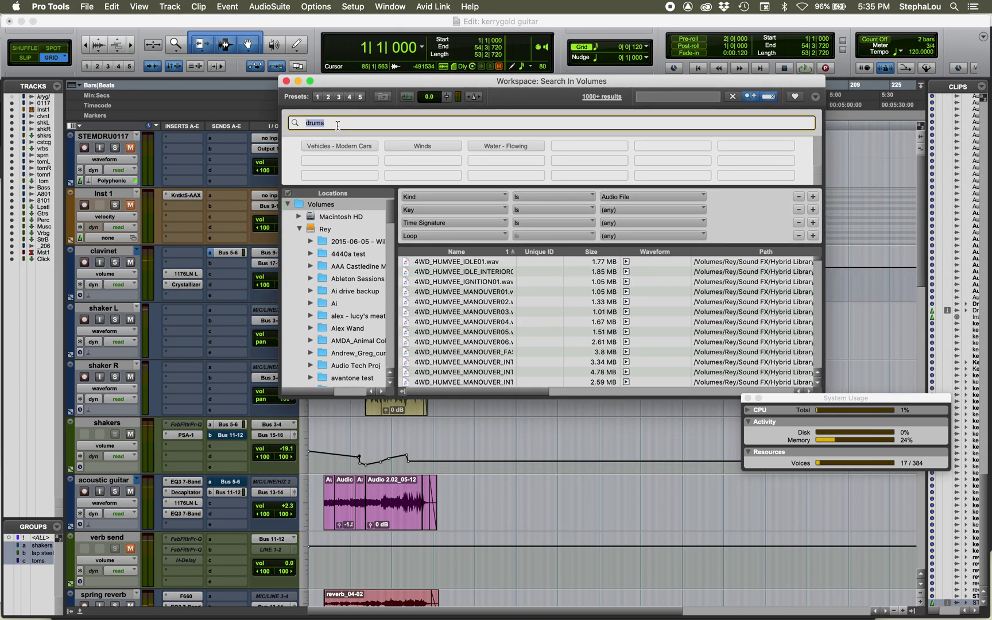
{"action": "type", "text": "Winds"}
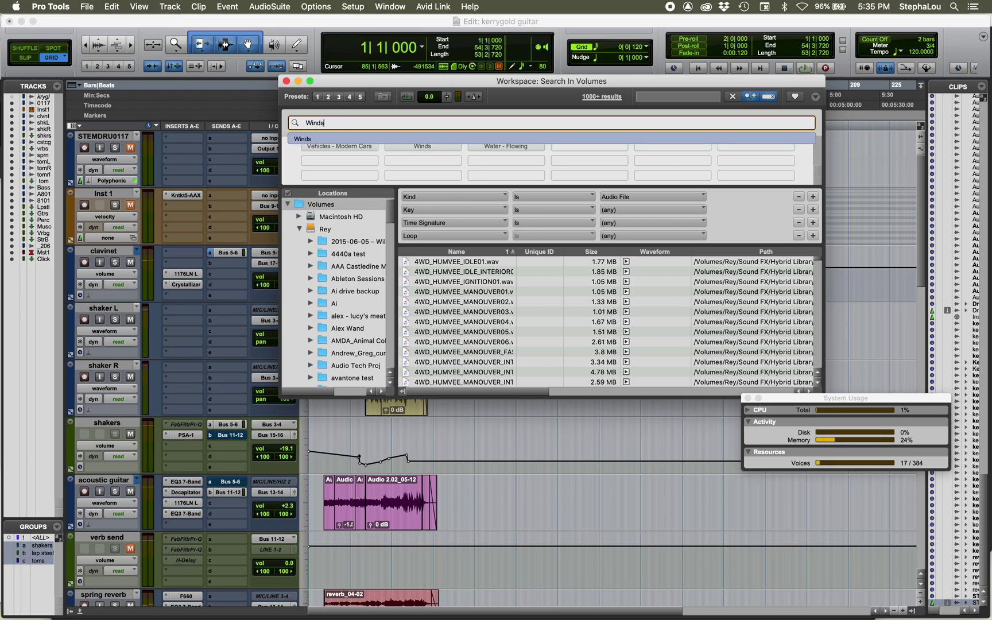
{"action": "left_click", "coordinate": [313, 137]}
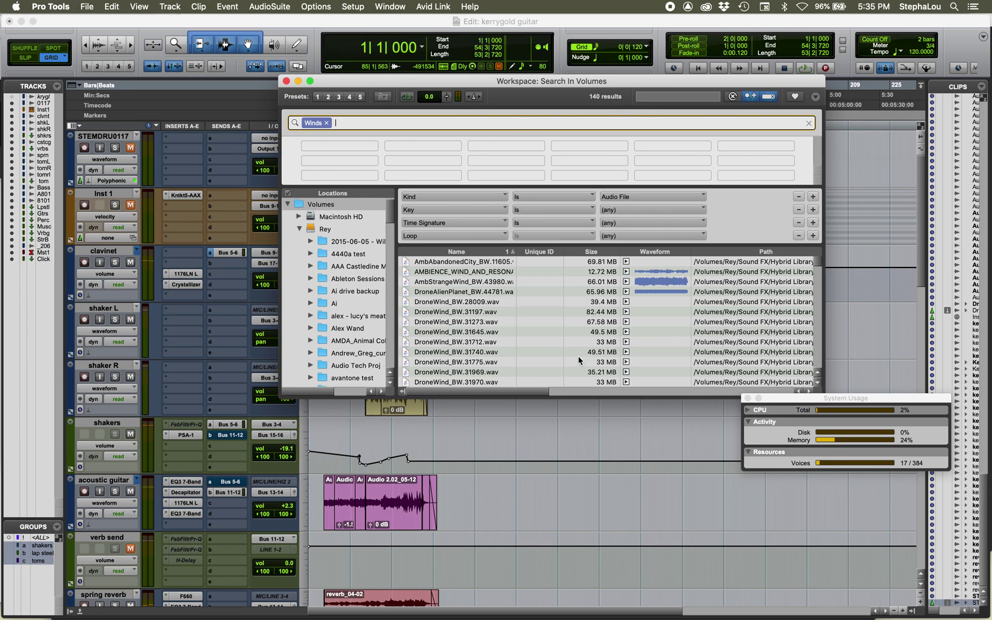
Step: Preview the AMBIENCE_WIND_AND_RESON, AmbStrangeWind_BW.43980 and DroneAlienPlanet_BW.44781 files from the Winds results
{"action": "left_click", "coordinate": [626, 272]}
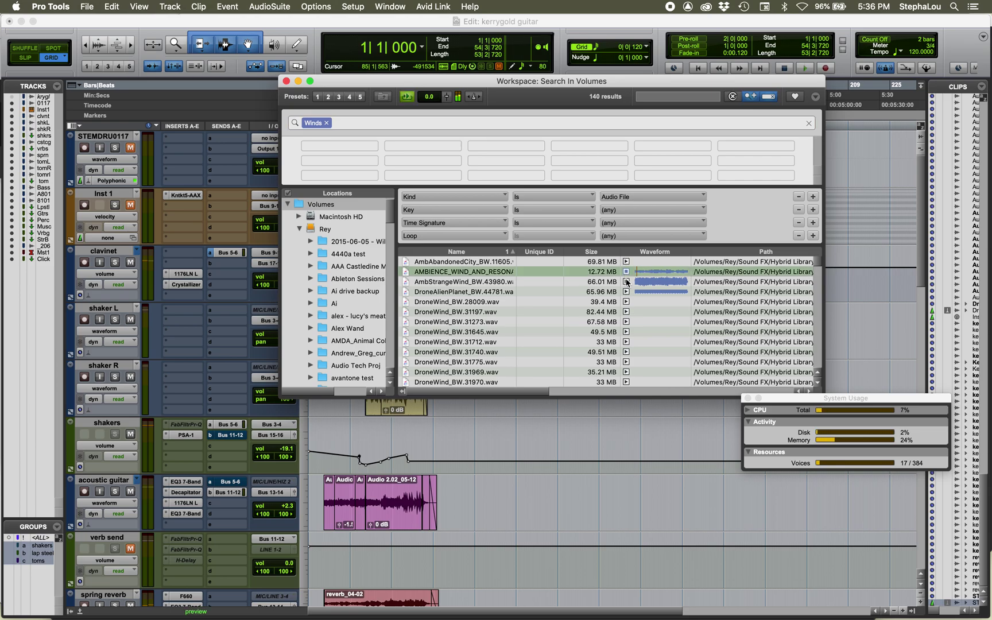
{"action": "left_click", "coordinate": [626, 272]}
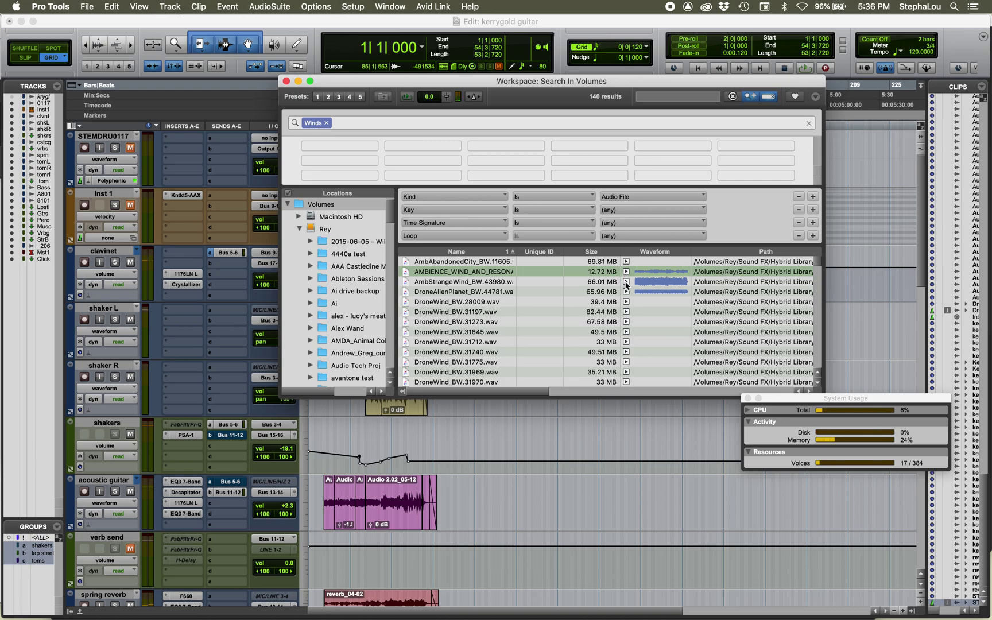
{"action": "left_click", "coordinate": [626, 281]}
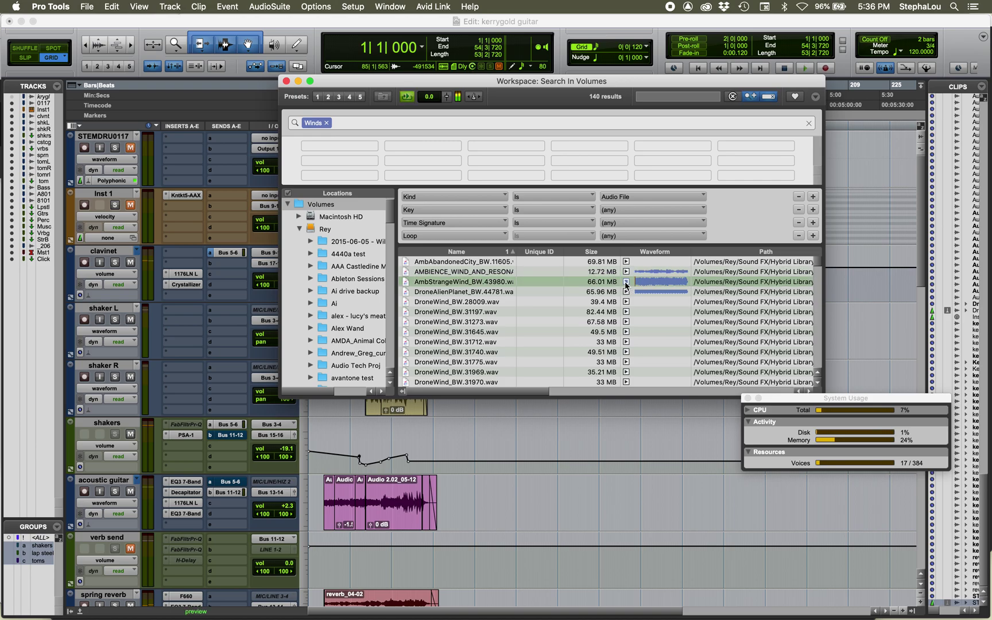
{"action": "left_click", "coordinate": [626, 281]}
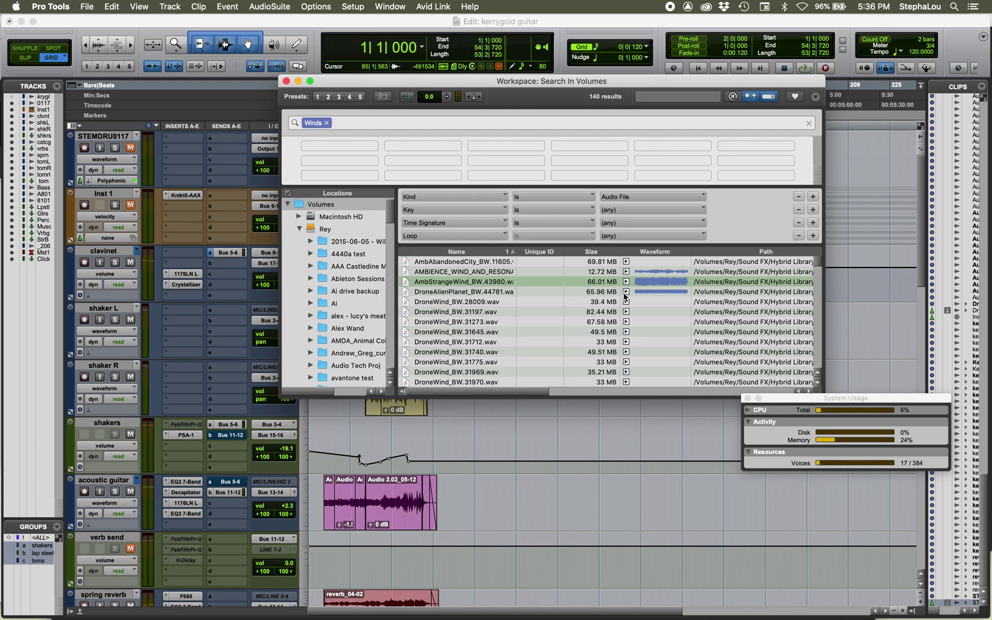
{"action": "left_click", "coordinate": [626, 291]}
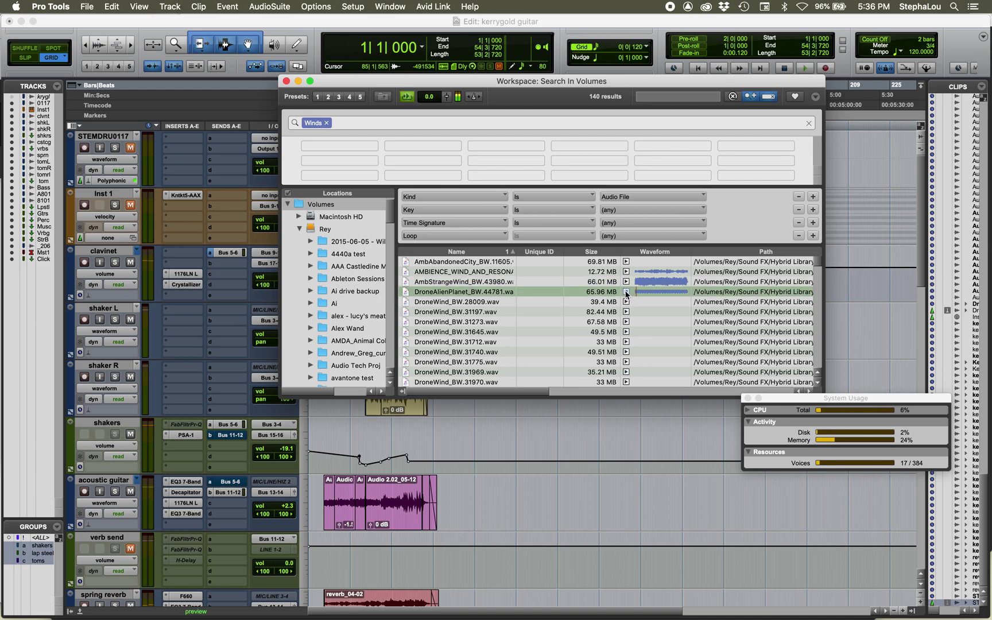
{"action": "left_click", "coordinate": [626, 293]}
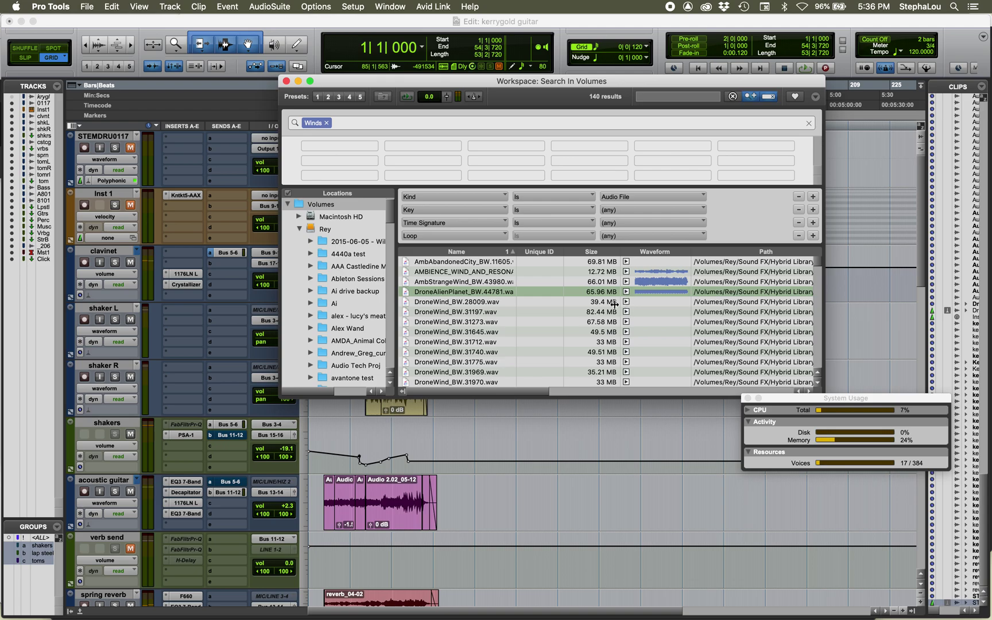
Step: Remove the Winds tag from the search and limit the search location to the Sound FX folder on the Rey drive
{"action": "left_click", "coordinate": [326, 123]}
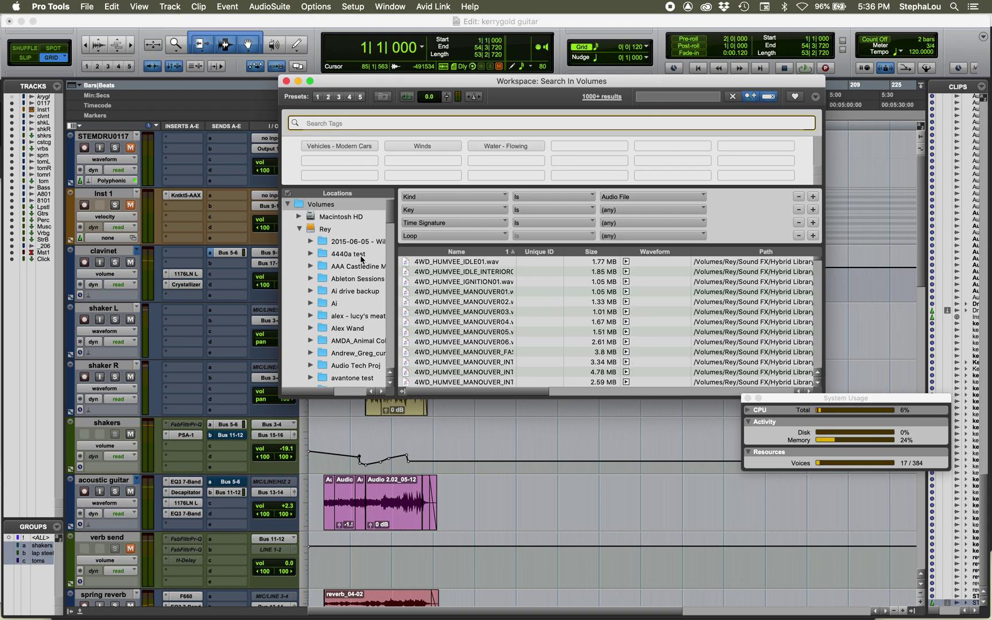
{"action": "left_click", "coordinate": [311, 229]}
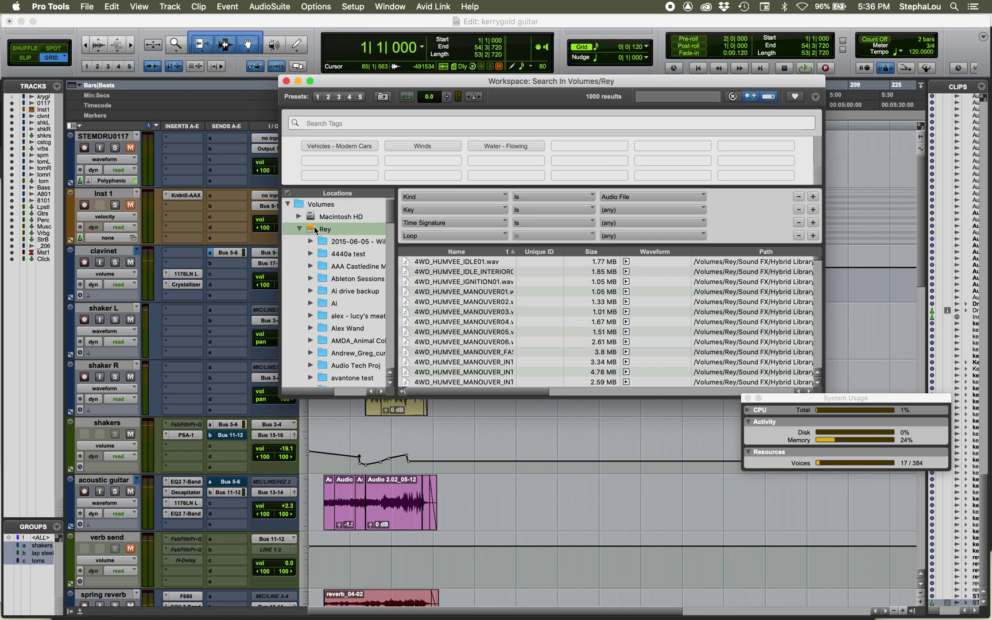
{"action": "scroll", "coordinate": [297, 310], "scroll_direction": "down", "scroll_amount": 10}
{"action": "scroll", "coordinate": [297, 310], "scroll_direction": "down", "scroll_amount": 10}
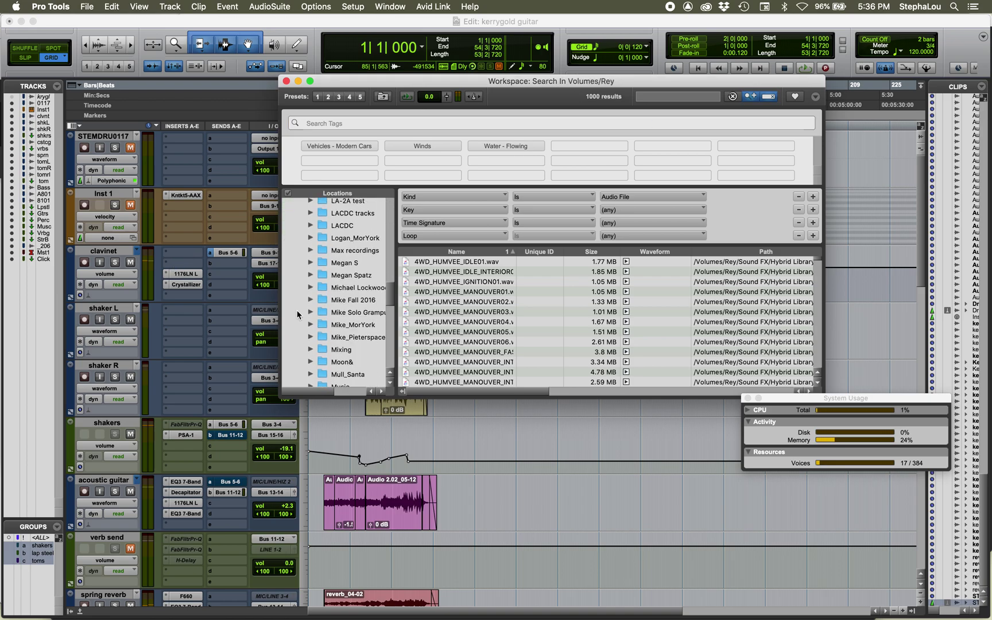
{"action": "scroll", "coordinate": [315, 309], "scroll_direction": "down", "scroll_amount": 2}
{"action": "scroll", "coordinate": [324, 313], "scroll_direction": "down", "scroll_amount": 2}
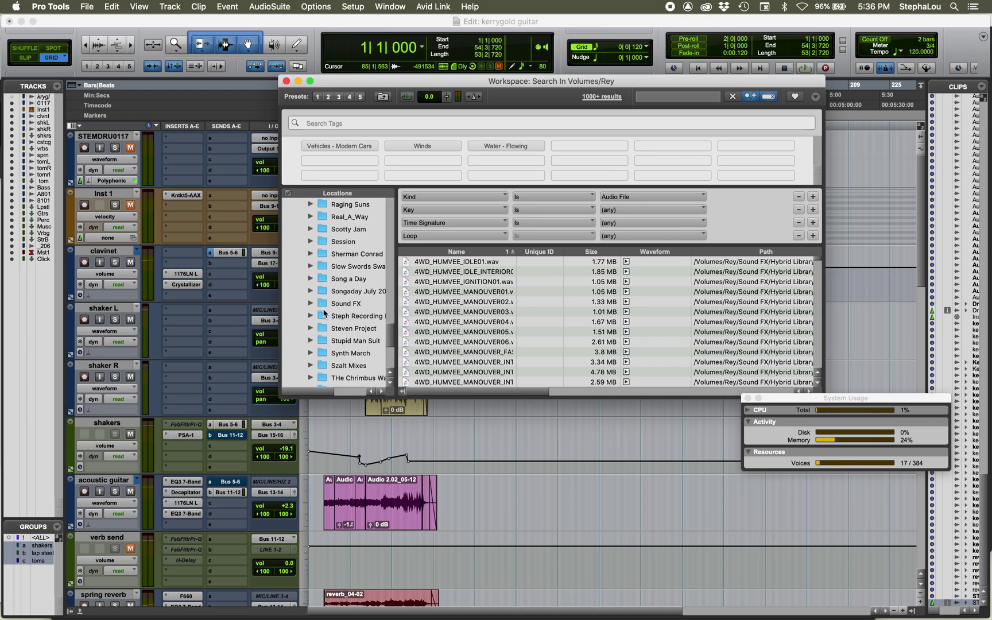
{"action": "left_click", "coordinate": [332, 302]}
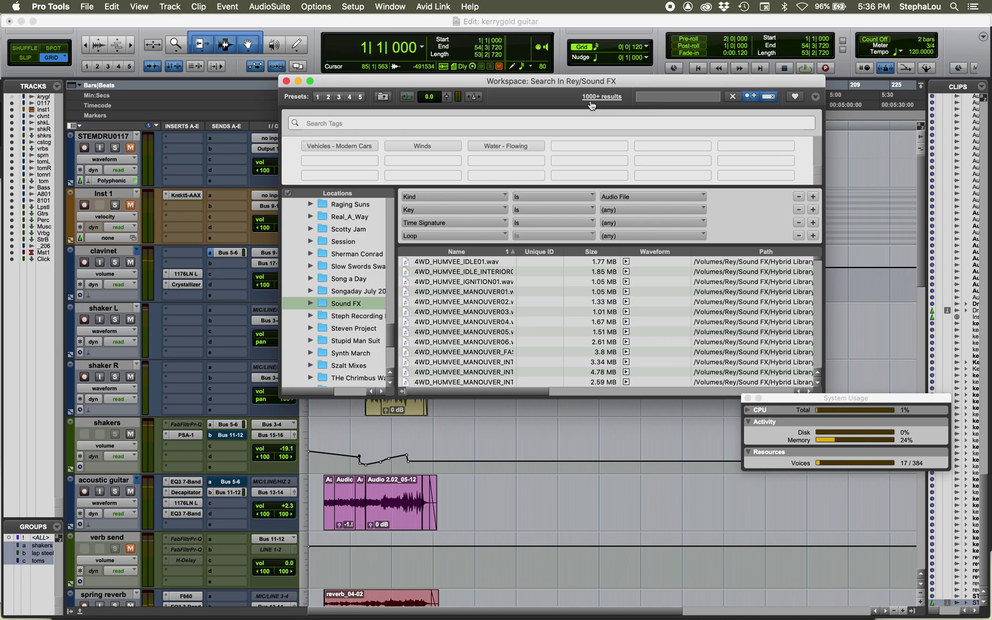
Step: Clear the advanced search criteria and search the Sound FX folder for "wind"
{"action": "left_click", "coordinate": [732, 97]}
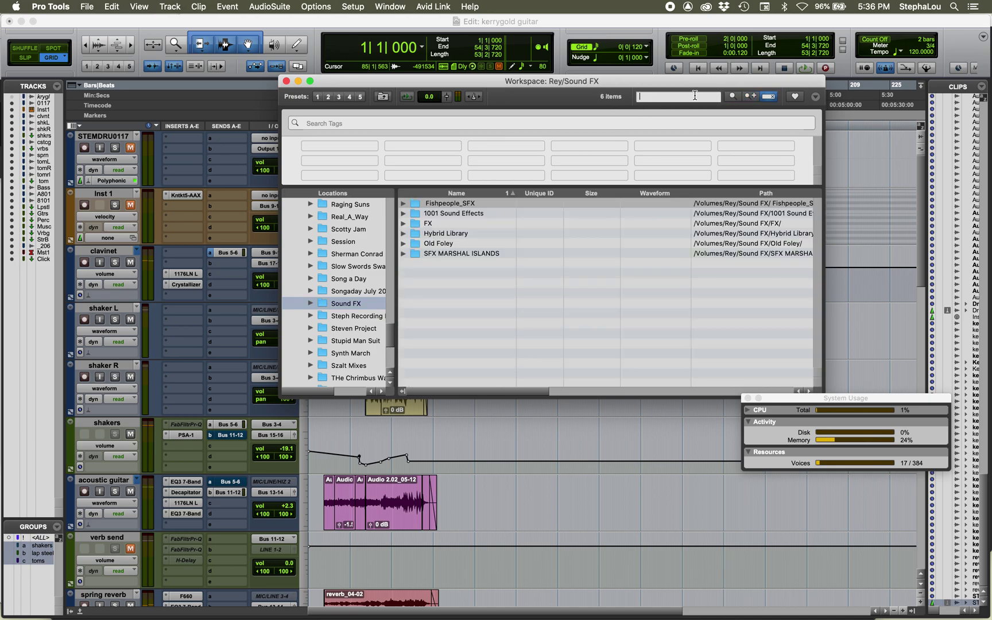
{"action": "type", "text": "win"}
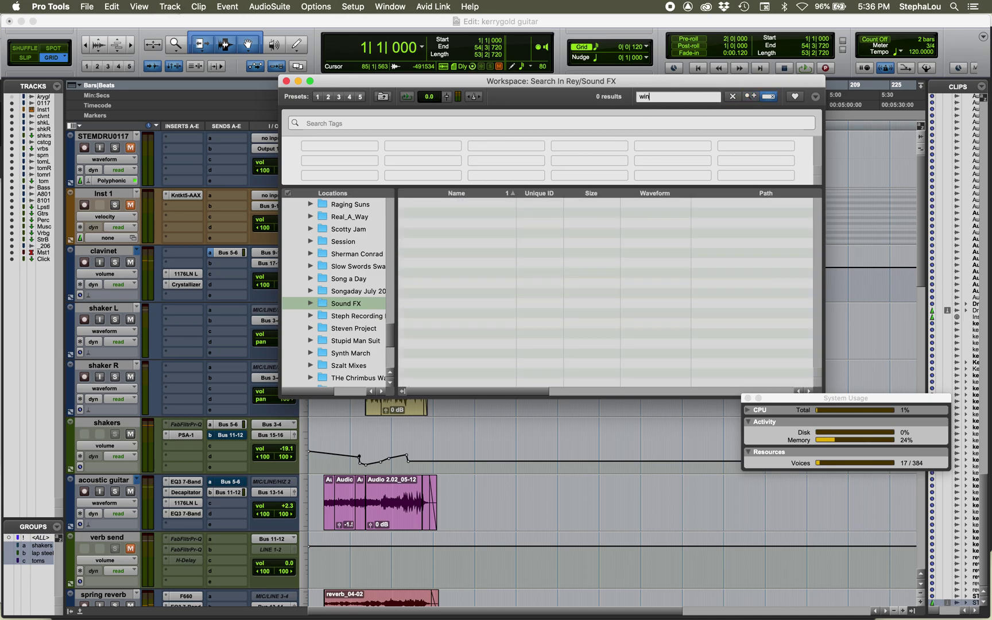
{"action": "type", "text": "ds"}
{"action": "key", "text": "BackSpace"}
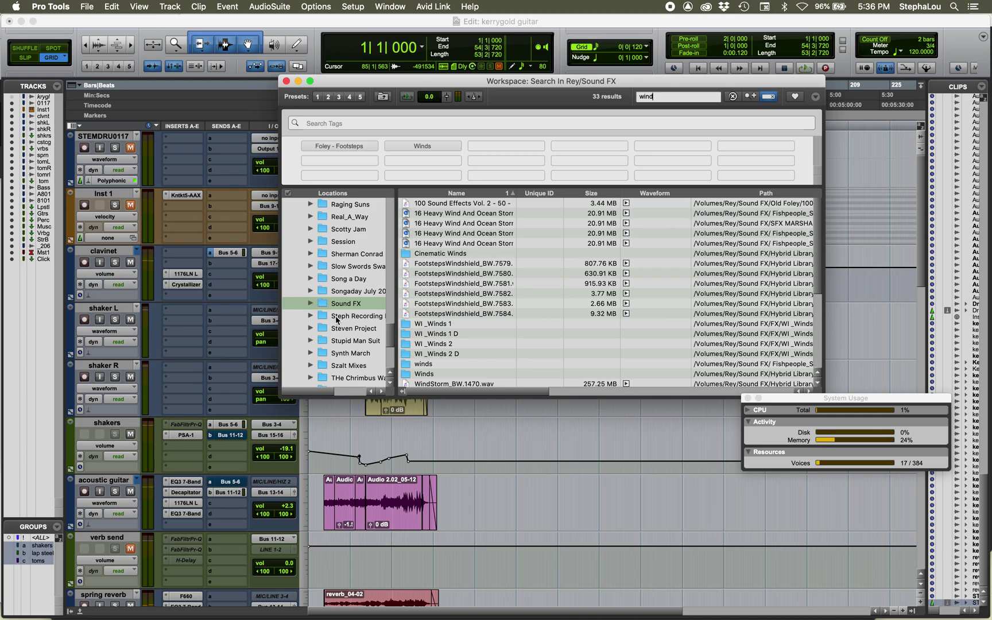
Step: Narrow the wind search to the Fishpeople_SFX subfolder with a wider location tree, and preview a "13 Wind Blowing Through Big Tr" file
{"action": "left_click", "coordinate": [310, 303]}
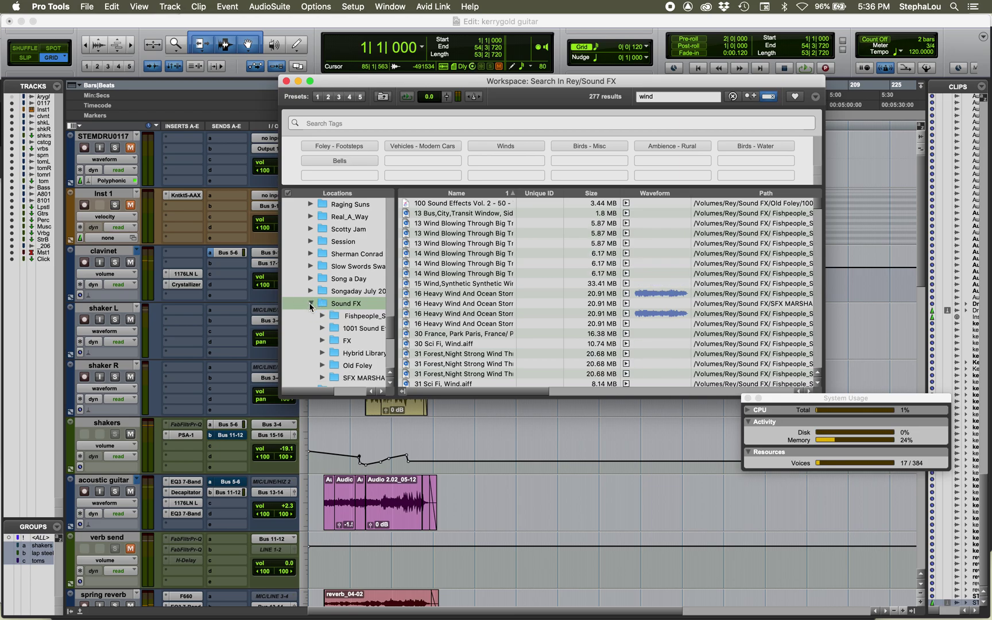
{"action": "left_click", "coordinate": [337, 316]}
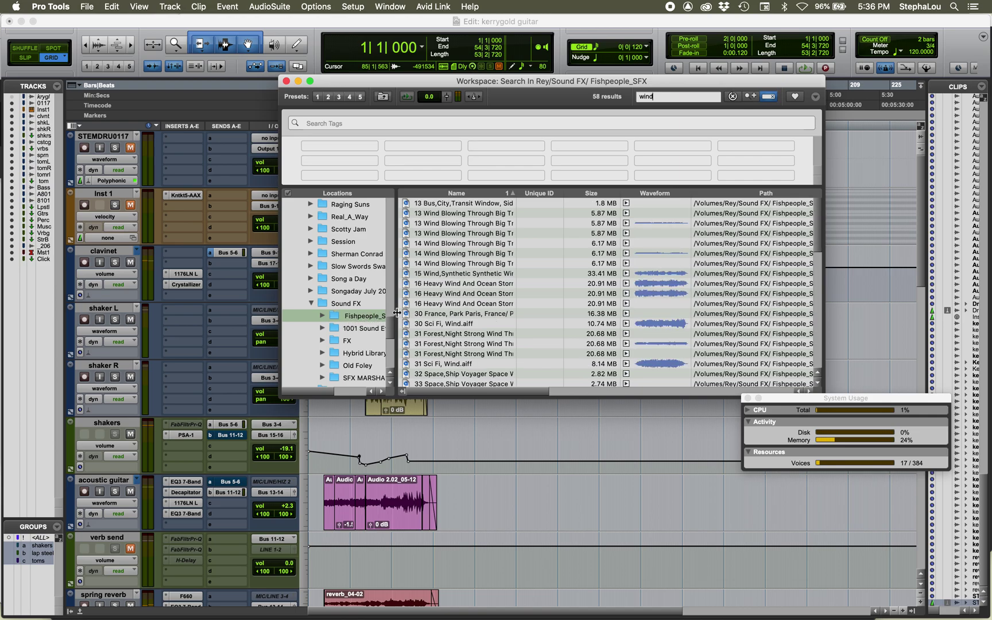
{"action": "left_click_drag", "start_coordinate": [396, 315], "coordinate": [423, 315]}
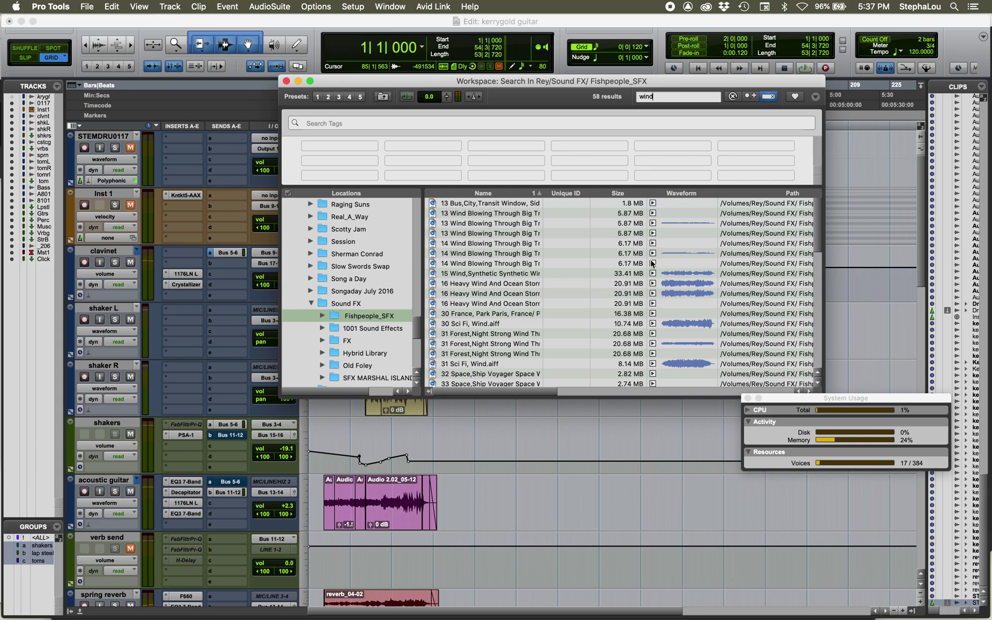
{"action": "left_click", "coordinate": [653, 224]}
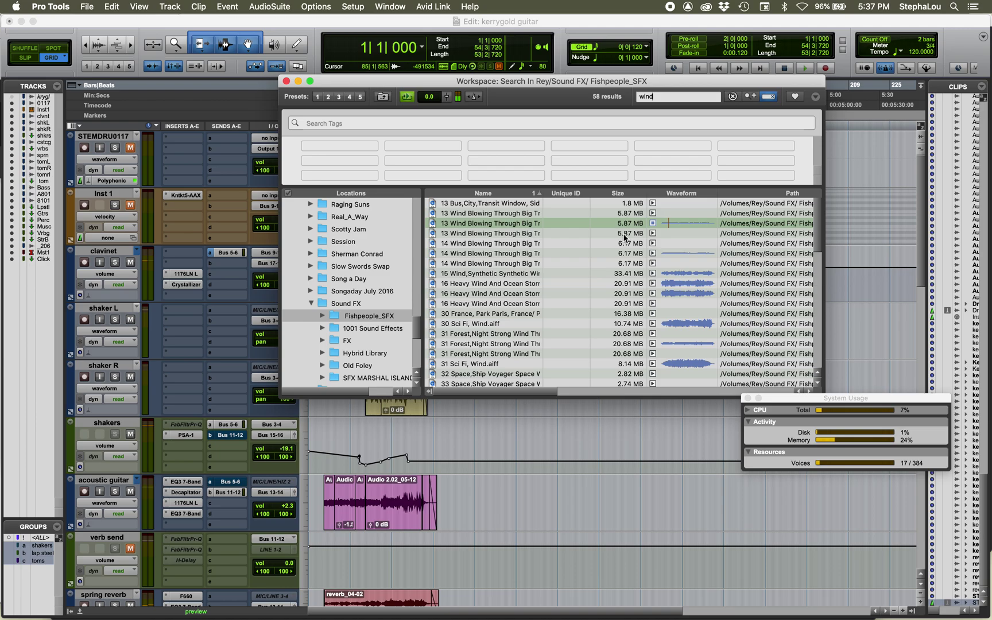
{"action": "left_click", "coordinate": [653, 223]}
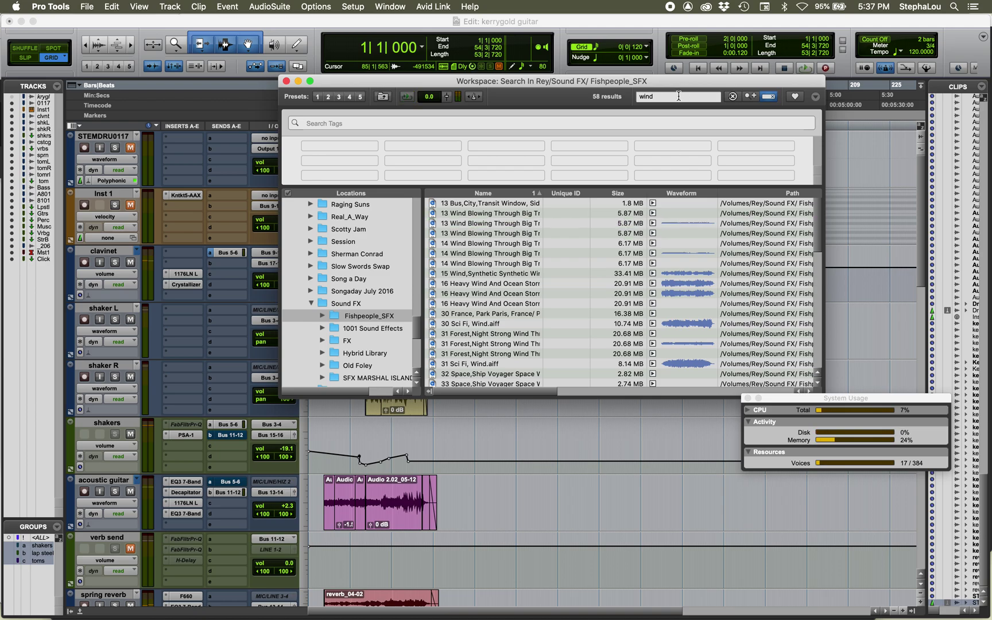
Step: Refine the search to "wind grass" and preview the 47 Wind Wind Through Grass file
{"action": "type", "text": "grass"}
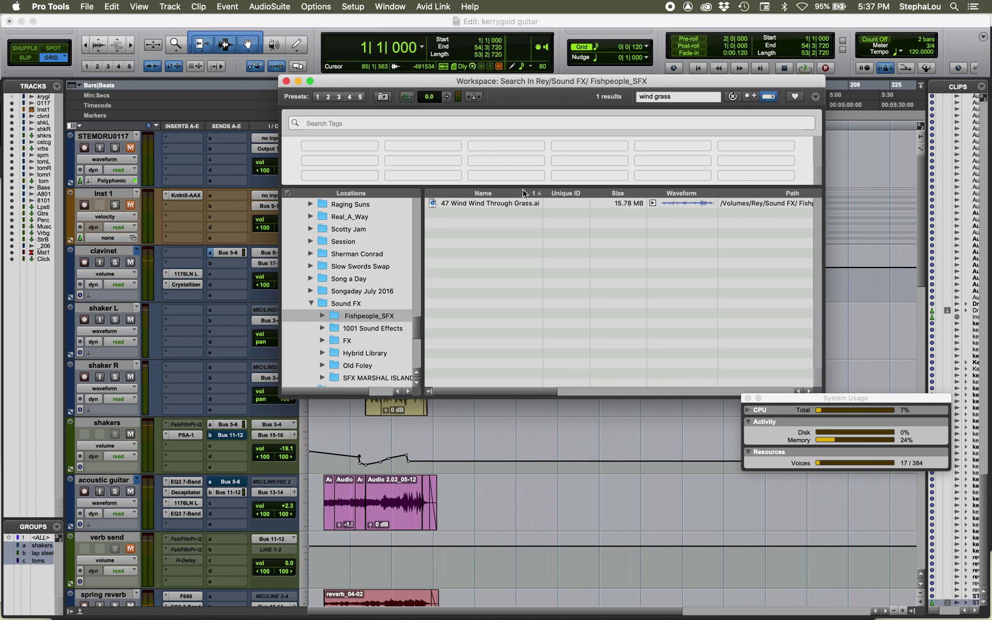
{"action": "left_click", "coordinate": [653, 202]}
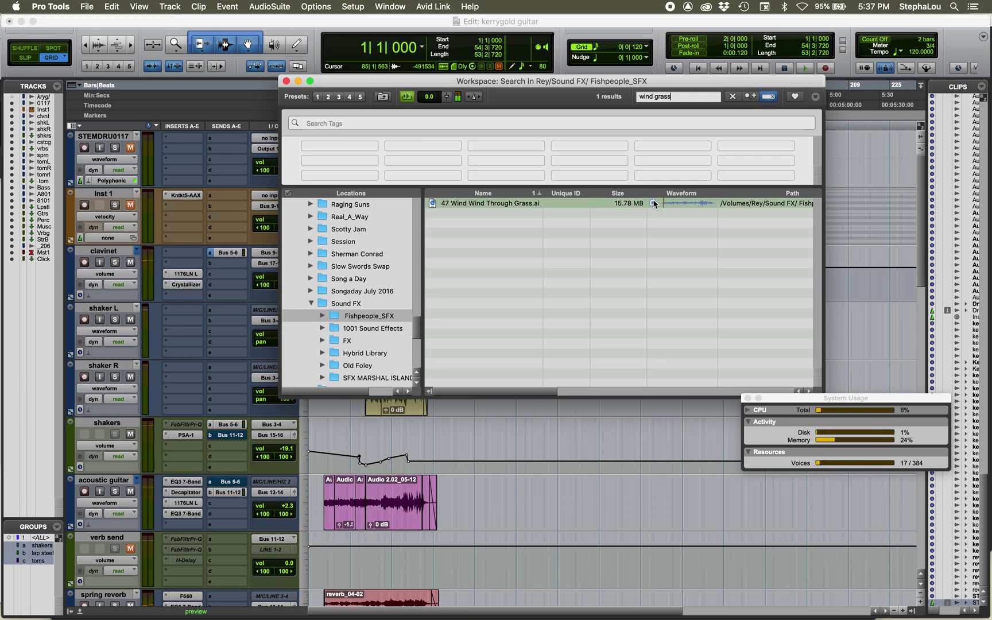
{"action": "left_click", "coordinate": [654, 202]}
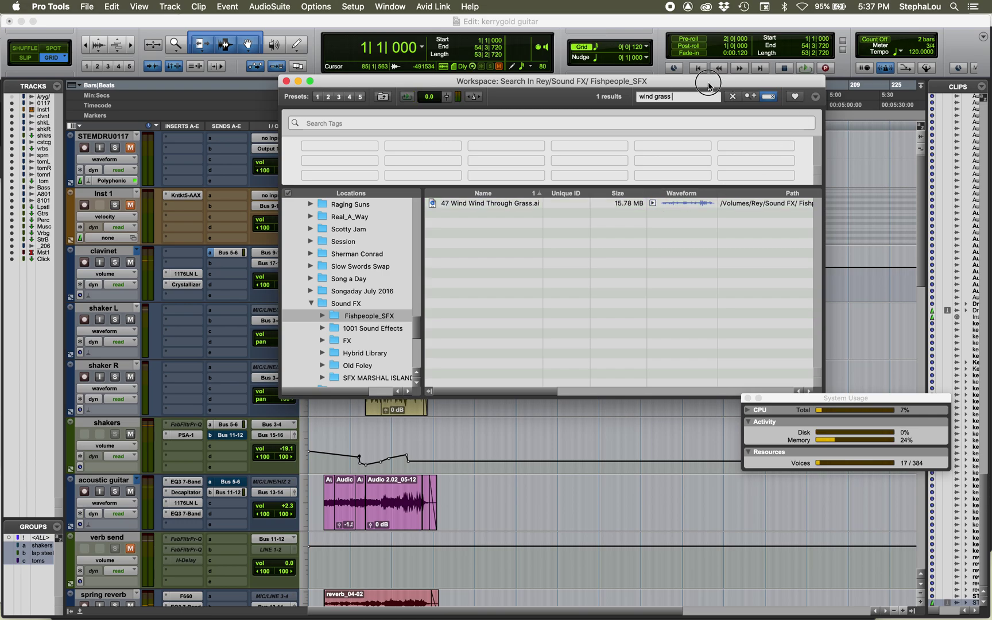
Step: Move the browser low over the session, and add one stereo audio track named Wind below STEMDRU0117
{"action": "left_click_drag", "start_coordinate": [704, 83], "coordinate": [680, 472]}
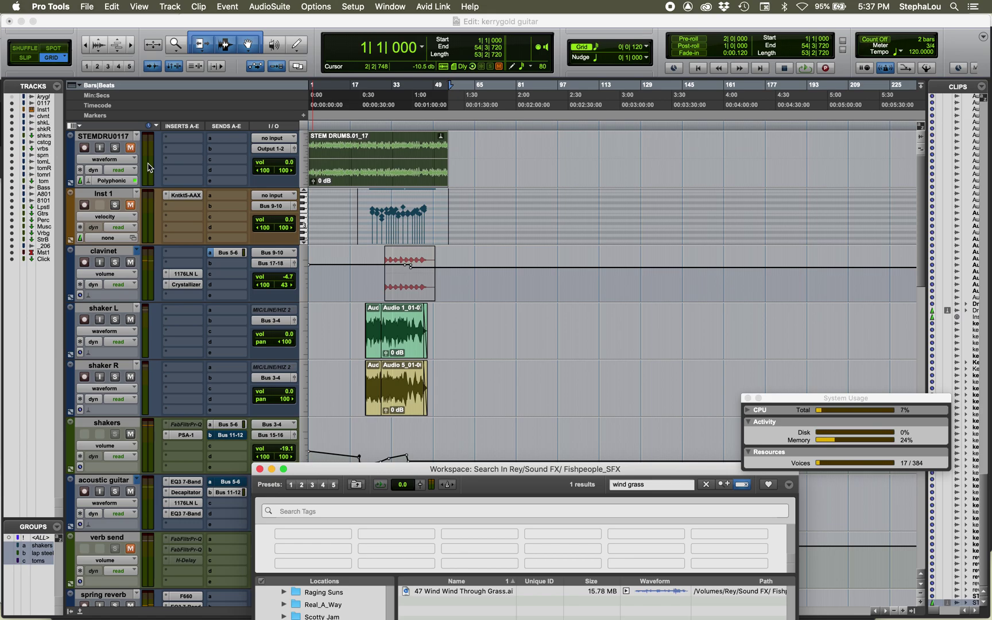
{"action": "left_click", "coordinate": [103, 139]}
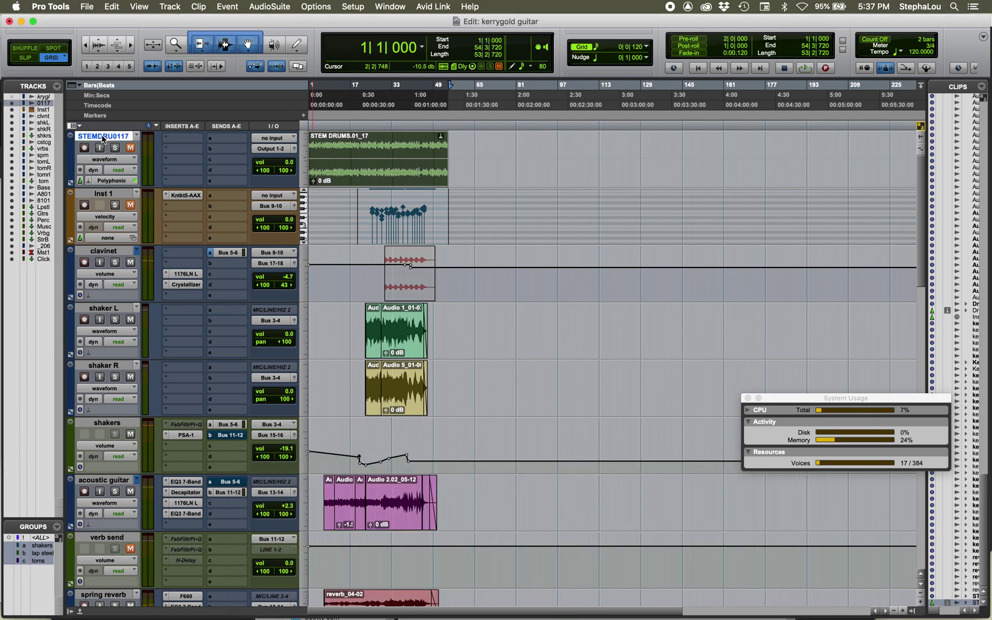
{"action": "key", "text": "super+shift+n"}
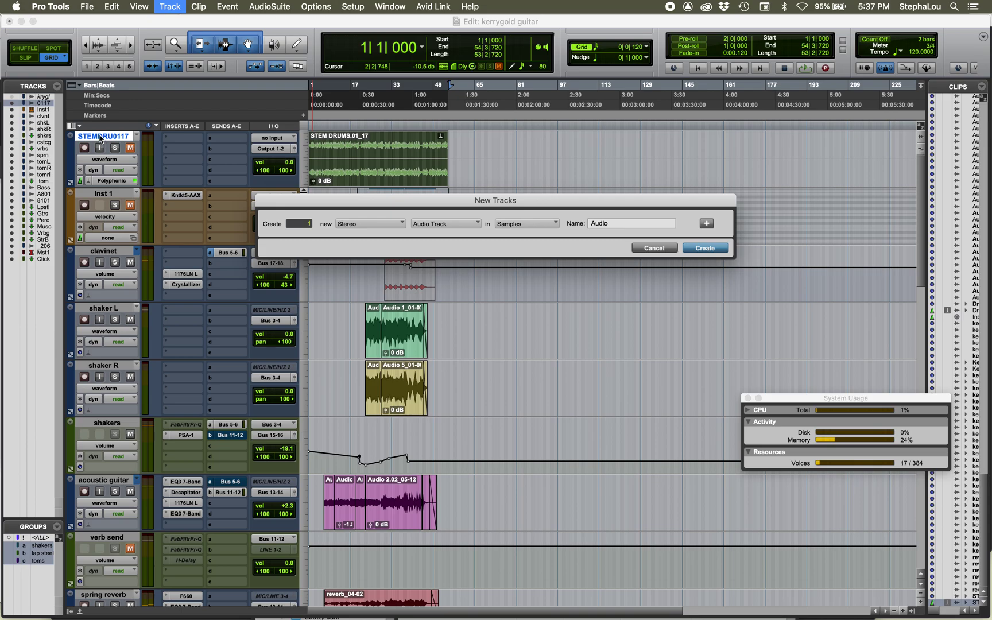
{"action": "key", "text": "Return"}
{"action": "double_click", "coordinate": [95, 201]}
{"action": "type", "text": "Wind"}
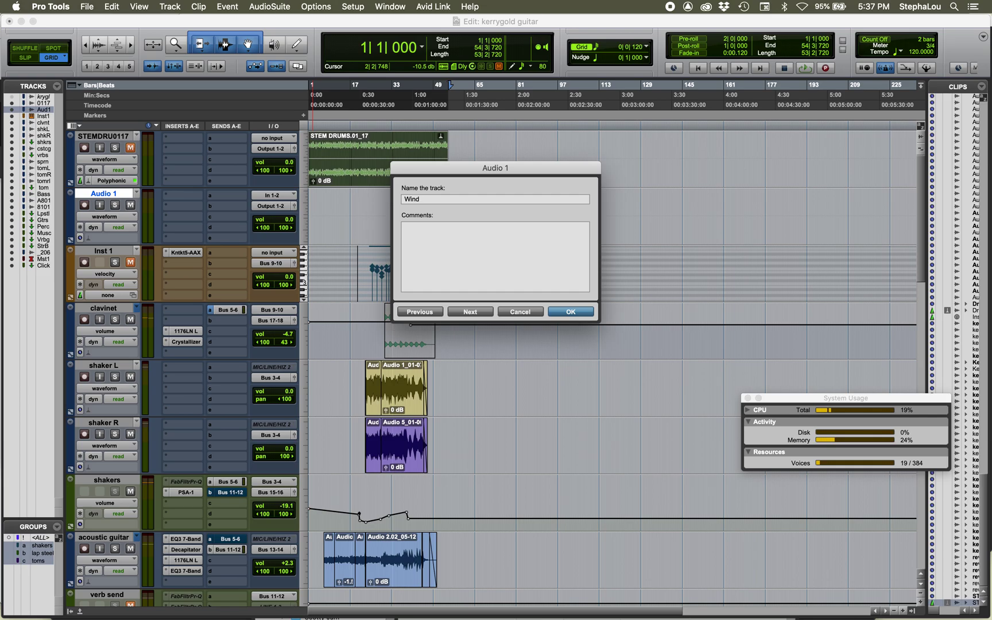
{"action": "key", "text": "Return"}
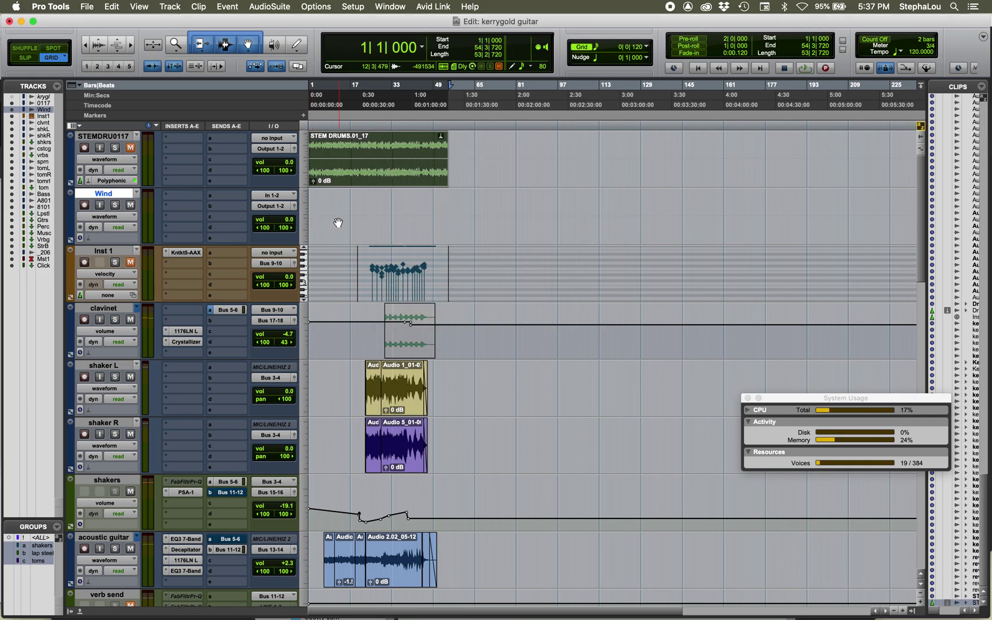
Step: Bring the workspace browser back up and import 47 Wind Wind Through Grass onto the Wind track at about 16|3|720
{"action": "key", "text": "super+Tab"}
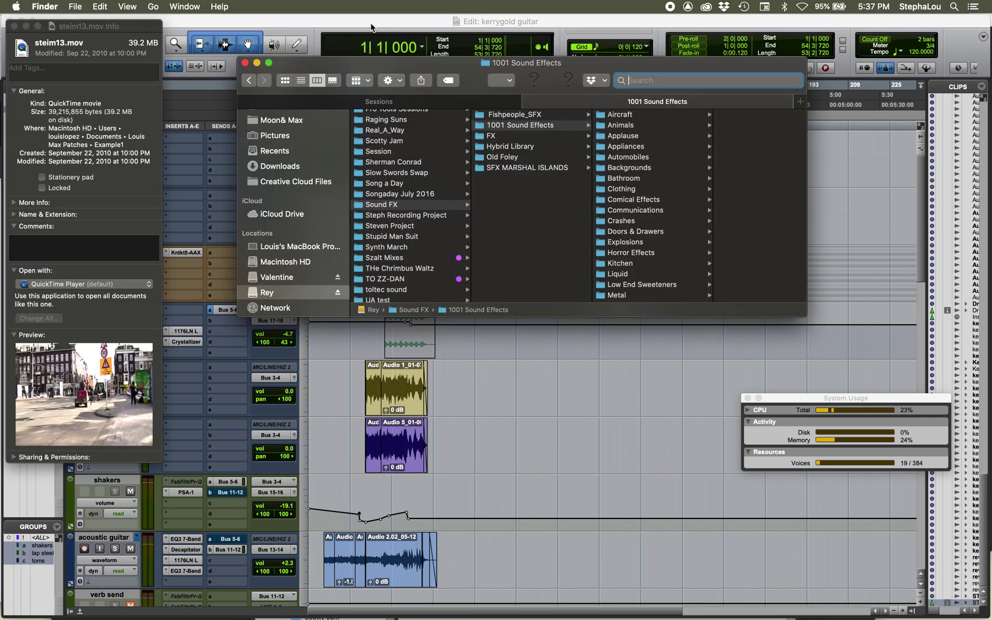
{"action": "left_click", "coordinate": [371, 26]}
{"action": "key", "text": "alt+i"}
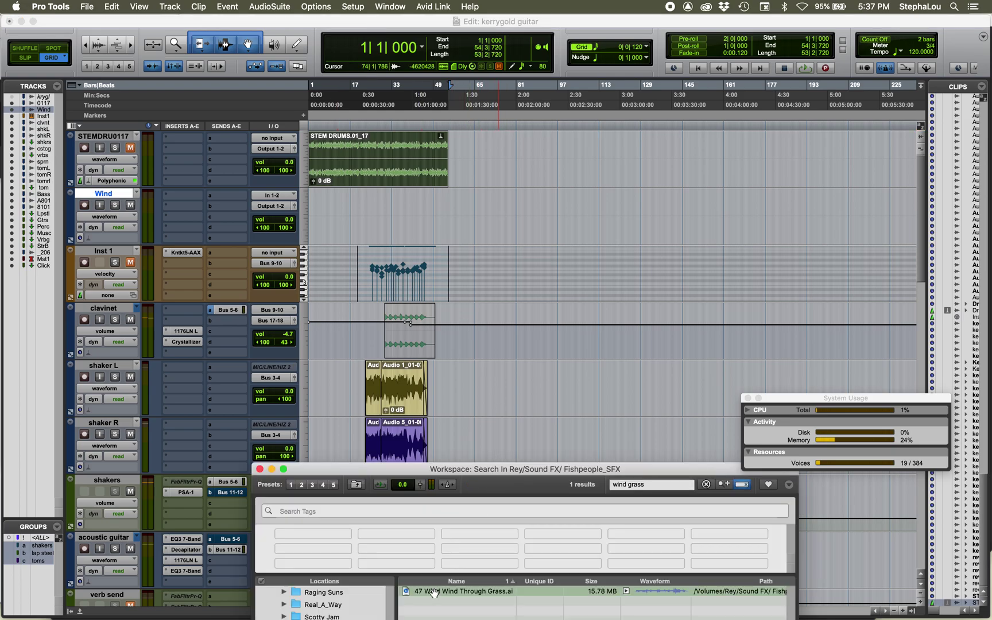
{"action": "left_click_drag", "start_coordinate": [434, 593], "coordinate": [351, 217]}
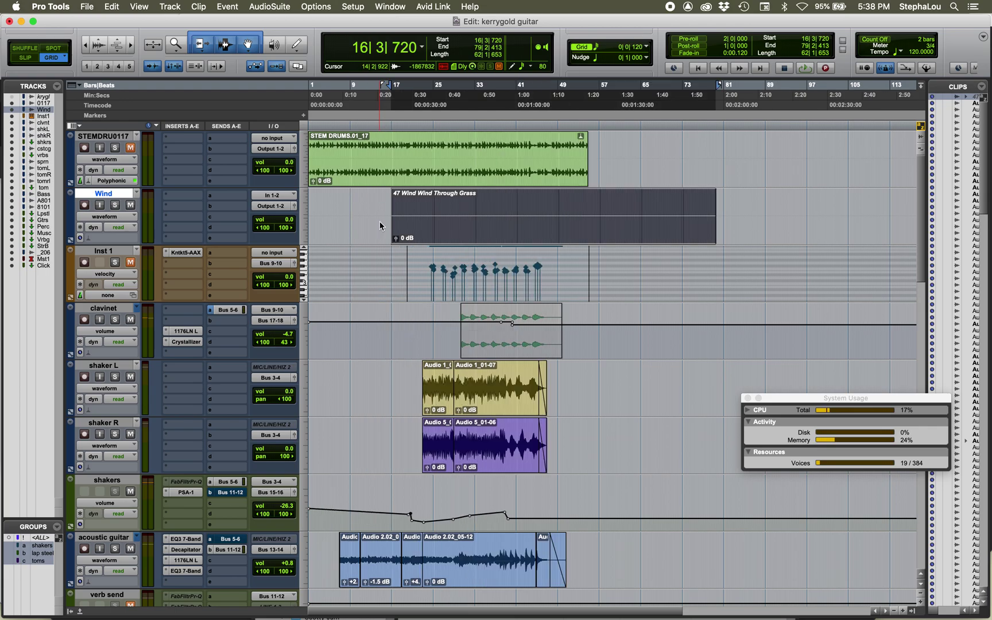
Step: Move the wind clip earlier on its track to start at about 6|3|720, near the start of the acoustic guitar clips
{"action": "key", "text": "super+bracketright"}
{"action": "key", "text": "super+bracketright"}
{"action": "key", "text": "super+bracketright"}
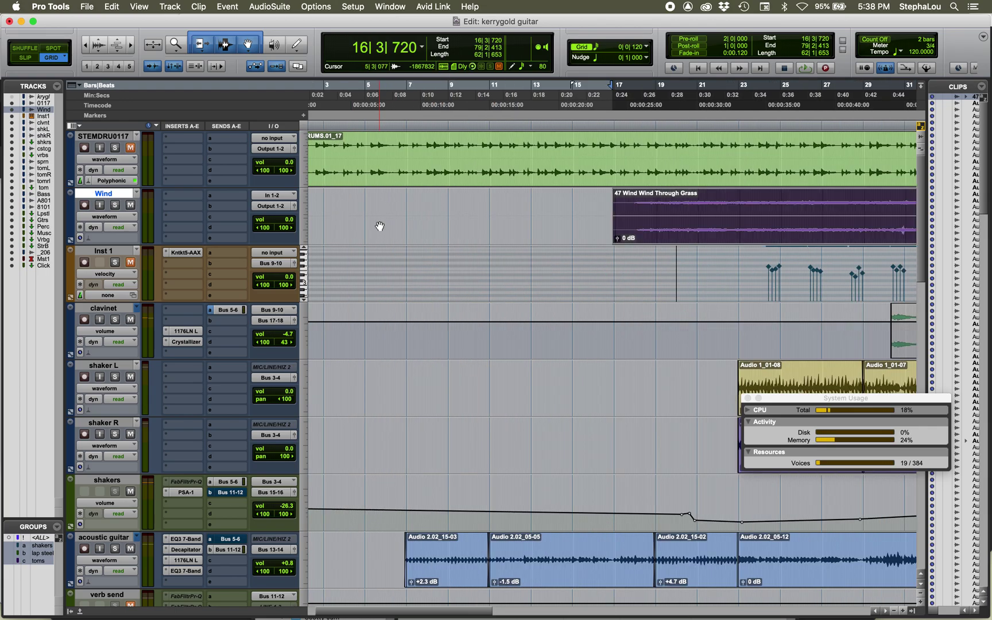
{"action": "scroll", "coordinate": [379, 225], "scroll_direction": "left", "scroll_amount": 2}
{"action": "scroll", "coordinate": [379, 226], "scroll_direction": "down", "scroll_amount": 6}
{"action": "scroll", "coordinate": [380, 225], "scroll_direction": "up", "scroll_amount": 6}
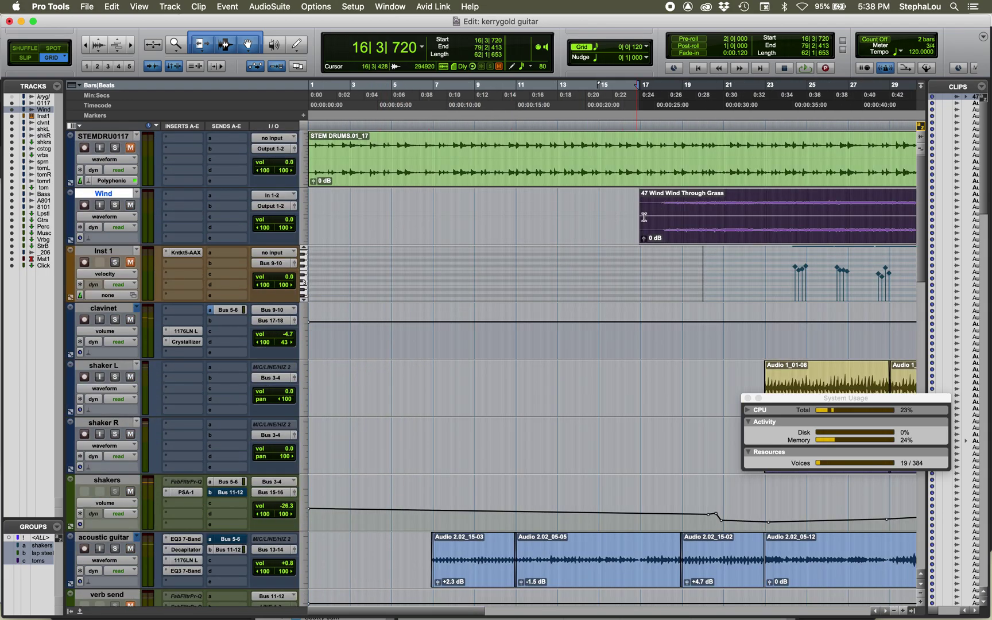
{"action": "left_click_drag", "start_coordinate": [689, 232], "coordinate": [483, 244]}
Step: Play the session from the wind clip's start and lower the Wind track's volume to about -24.8 dB
{"action": "key", "text": "space"}
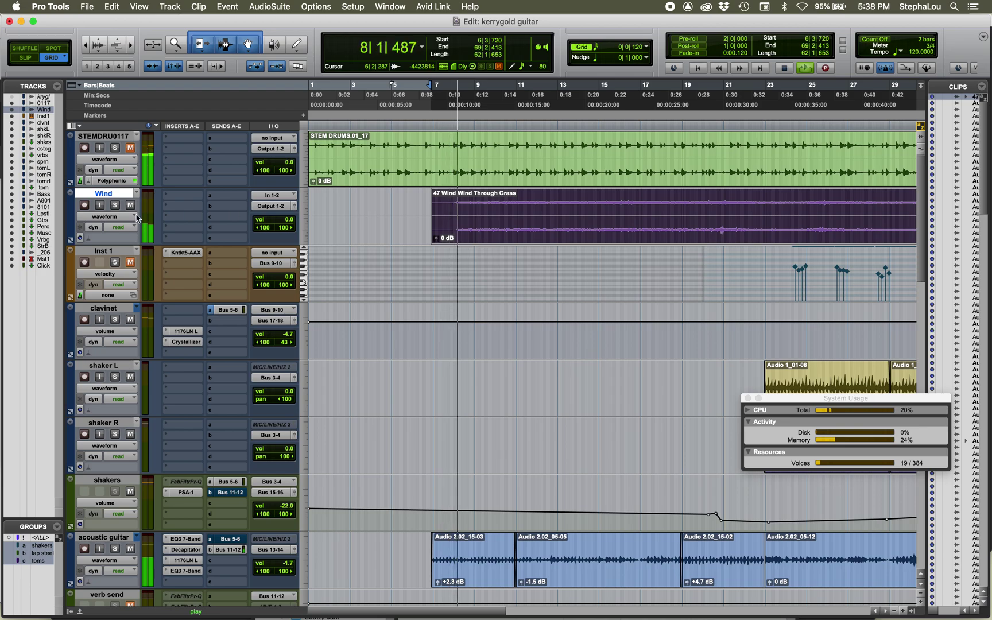
{"action": "key", "text": "space"}
{"action": "key", "text": "space"}
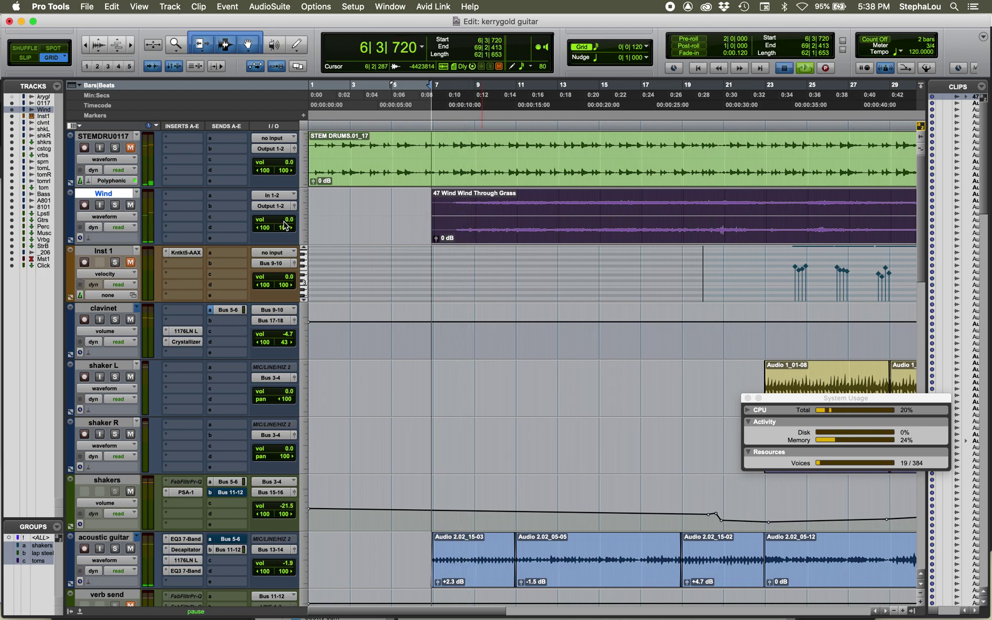
{"action": "left_click_drag", "start_coordinate": [286, 226], "coordinate": [286, 241]}
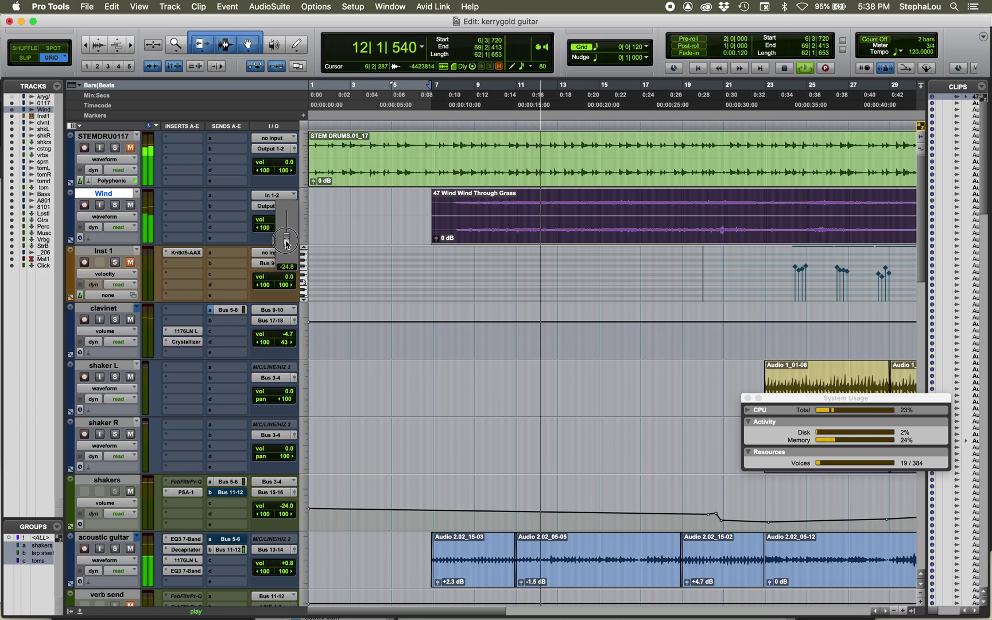
Step: Set the Wind track's volume to -25.8 dB and trim the wind clip's end to about 52|1|600, just past the acoustic guitar clips
{"action": "left_click_drag", "start_coordinate": [287, 241], "coordinate": [287, 242]}
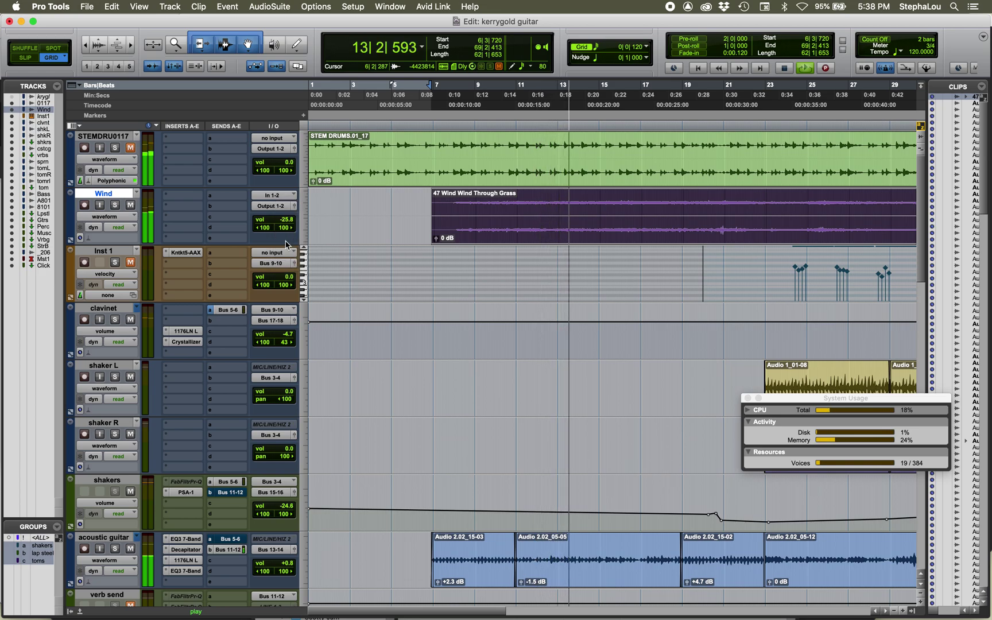
{"action": "key", "text": "super+bracketleft"}
{"action": "key", "text": "super+bracketleft"}
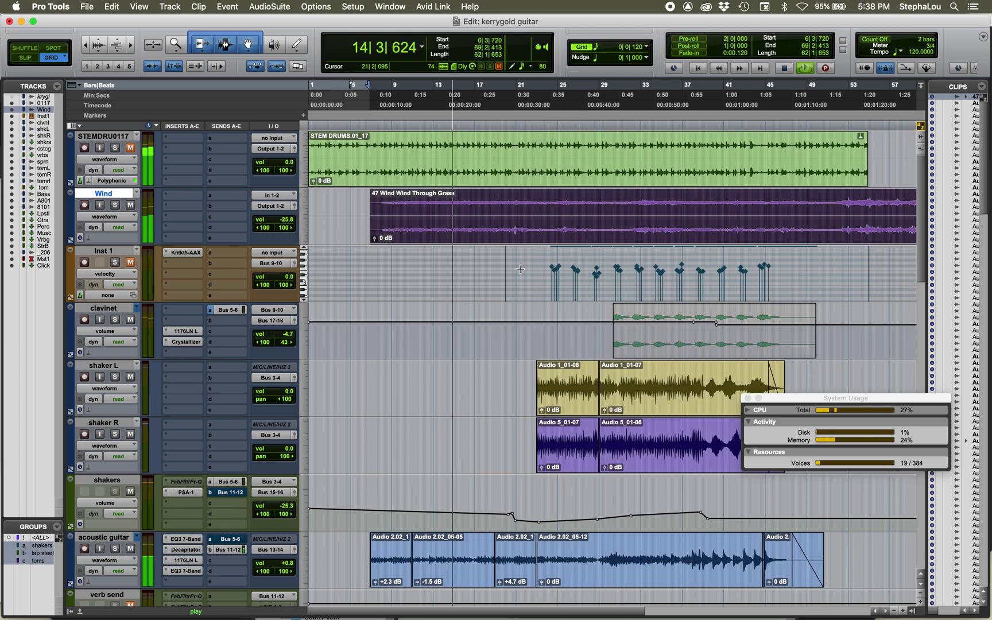
{"action": "left_click_drag", "start_coordinate": [663, 214], "coordinate": [573, 215]}
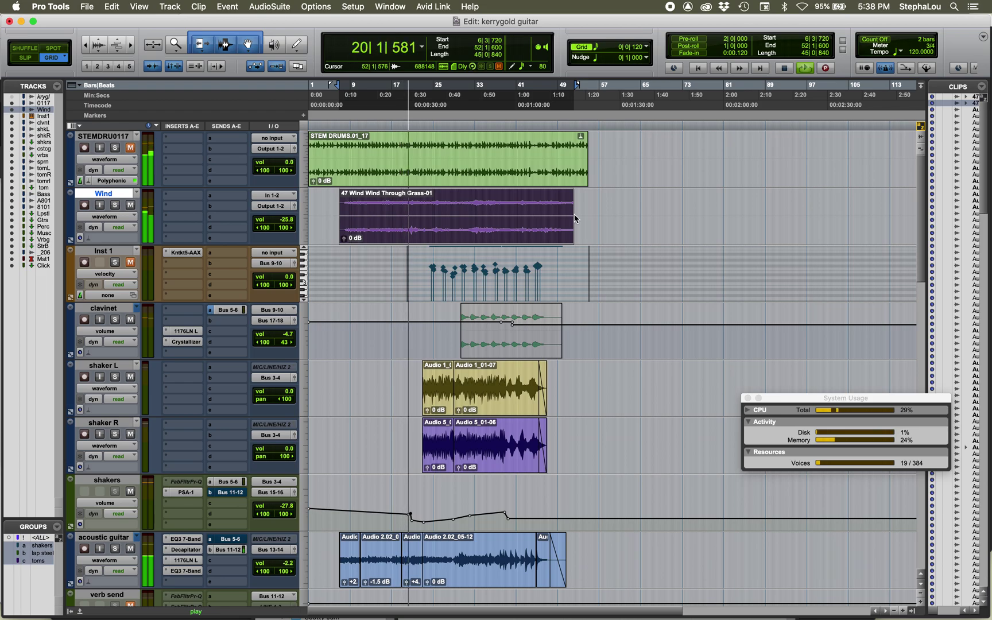
{"action": "key", "text": "space"}
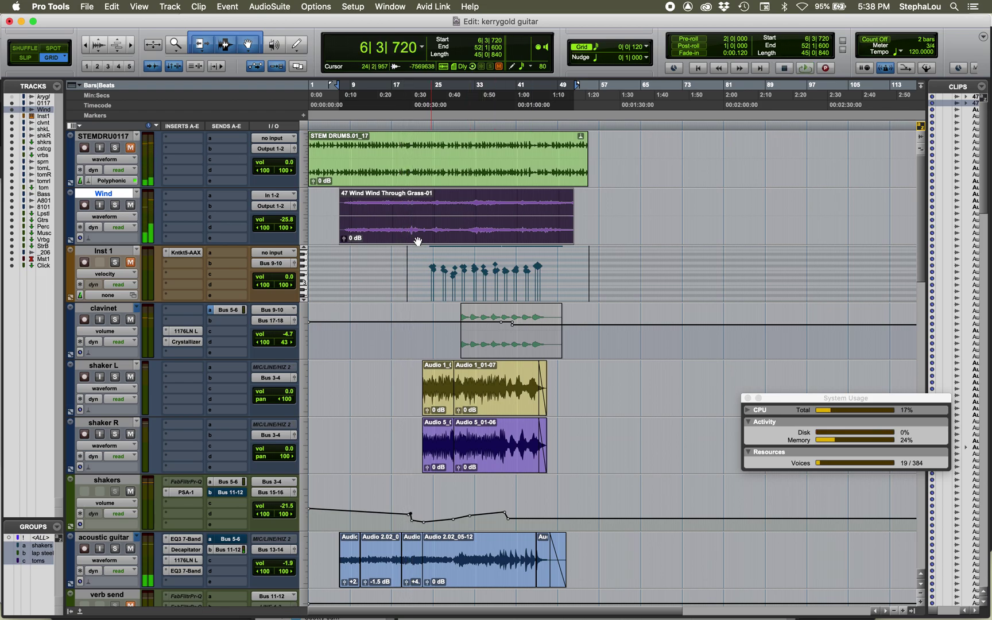
Step: Bring the workspace browser up over the session, audition 47 Wind Wind Through Grass at the session tempo, and widen the Name column
{"action": "key", "text": "super+Tab"}
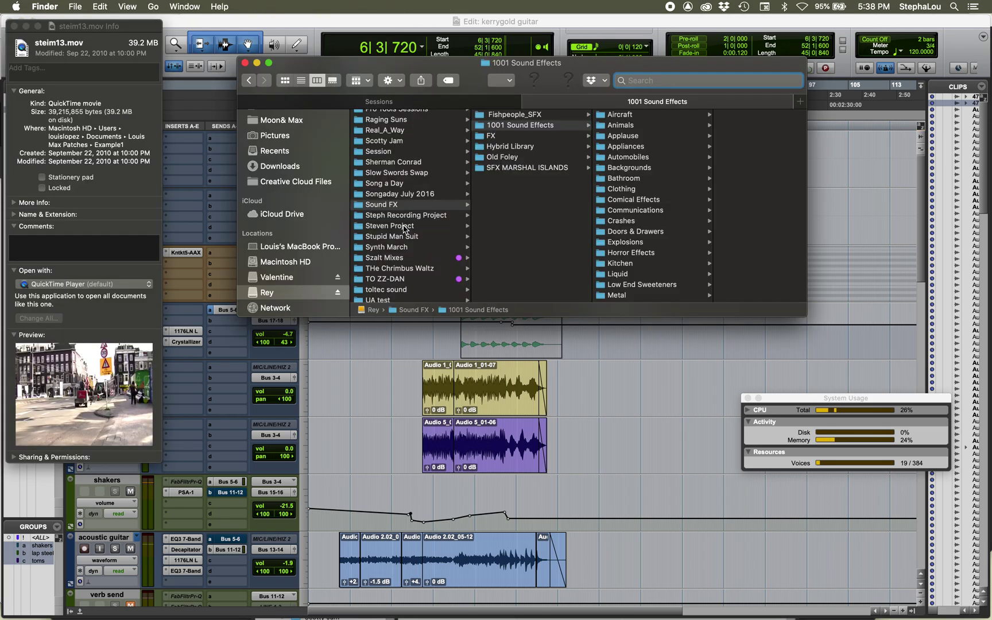
{"action": "key", "text": "super+Tab"}
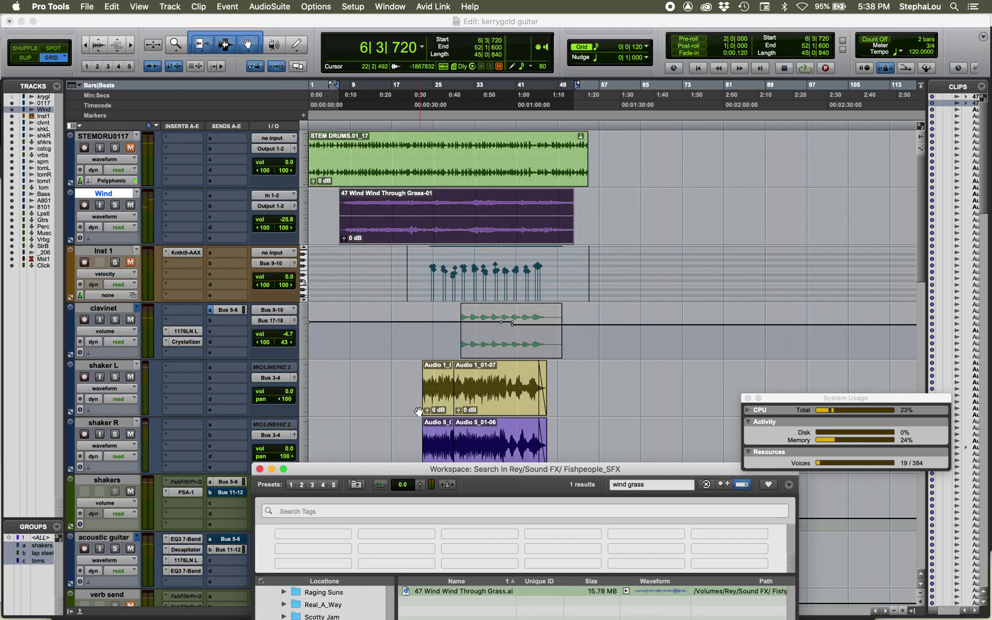
{"action": "left_click_drag", "start_coordinate": [398, 469], "coordinate": [337, 294]}
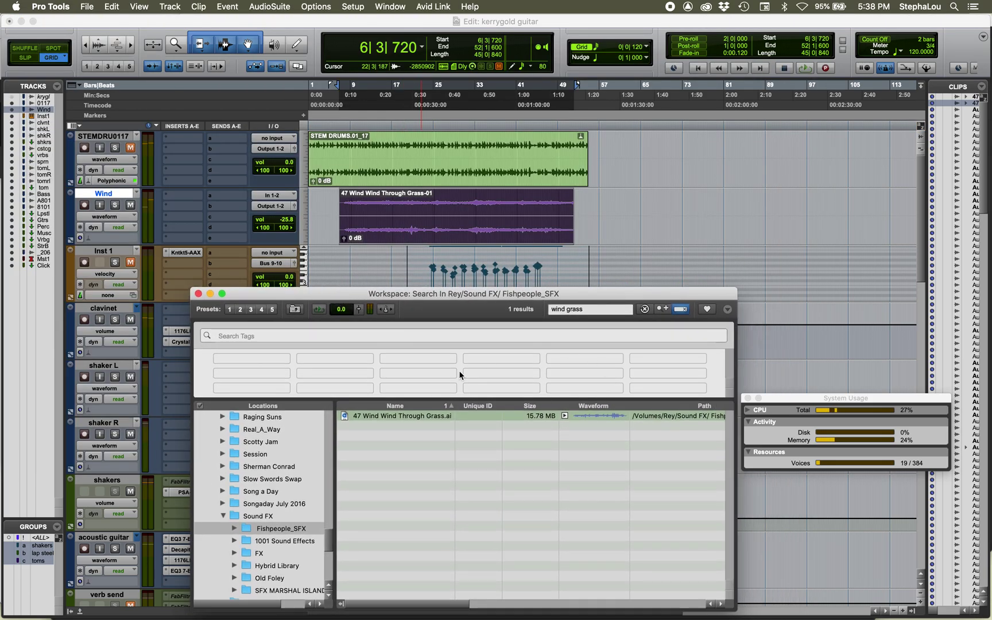
{"action": "left_click", "coordinate": [386, 309]}
{"action": "left_click", "coordinate": [565, 416]}
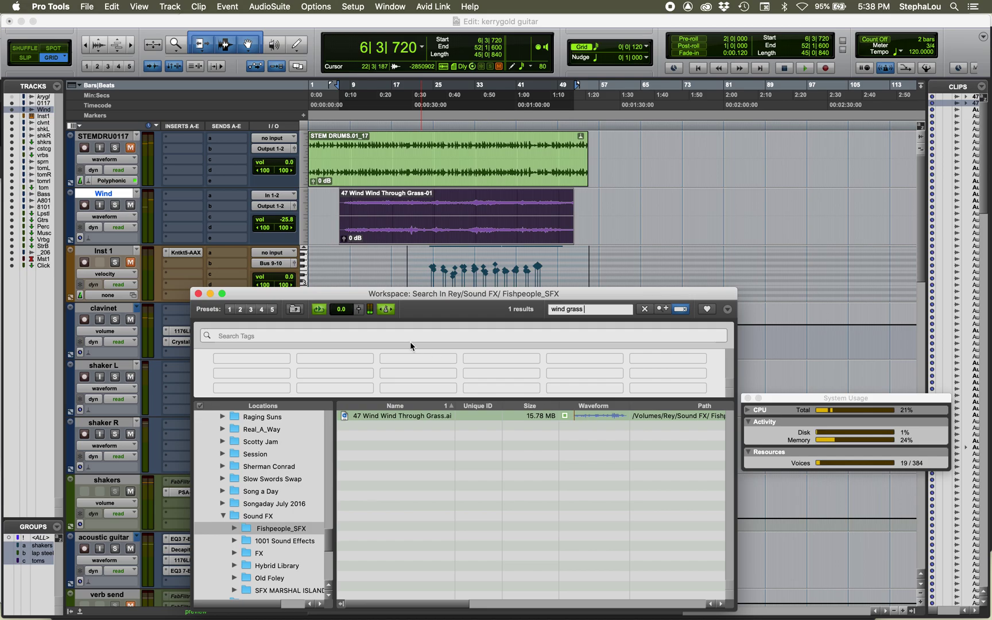
{"action": "left_click", "coordinate": [387, 310]}
{"action": "left_click", "coordinate": [565, 416]}
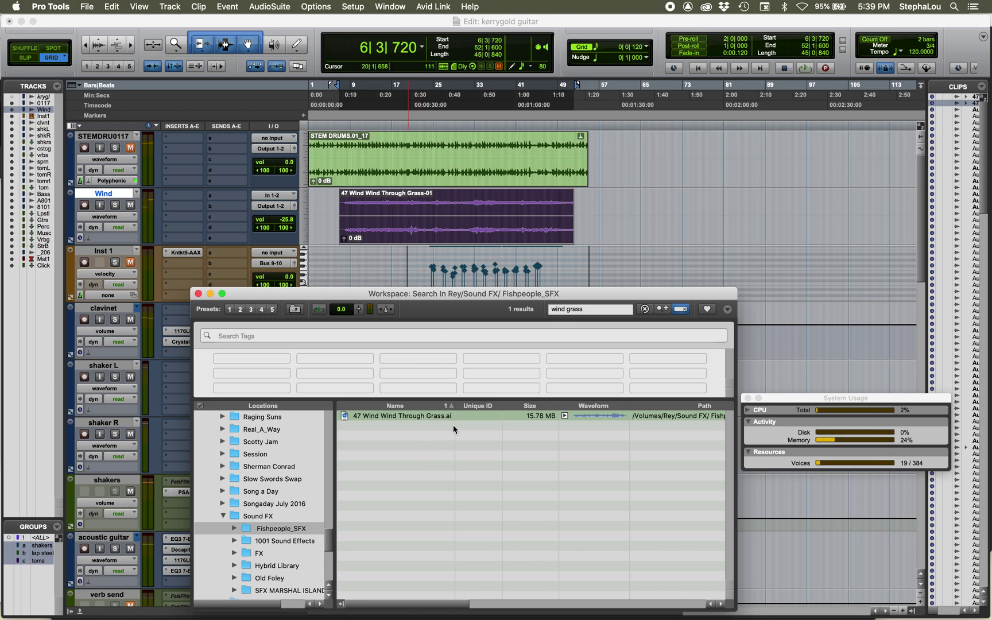
{"action": "left_click_drag", "start_coordinate": [453, 426], "coordinate": [489, 426]}
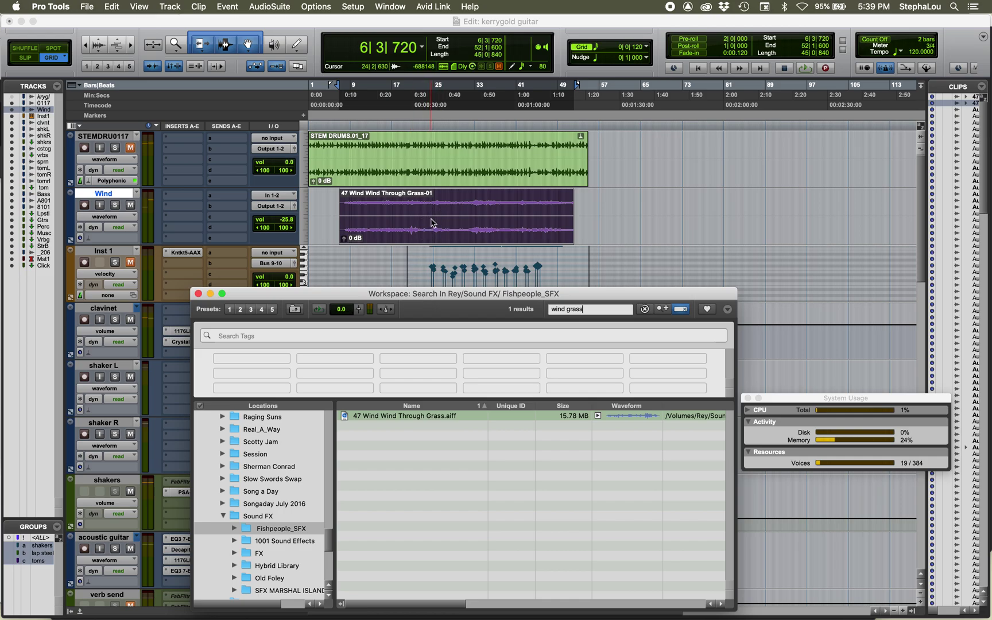
Step: Unmute the STEMDRU0117 track and play the session from the start of the reverb_04-02 clip on the spring reverb track
{"action": "left_click", "coordinate": [323, 217]}
{"action": "left_click", "coordinate": [131, 148]}
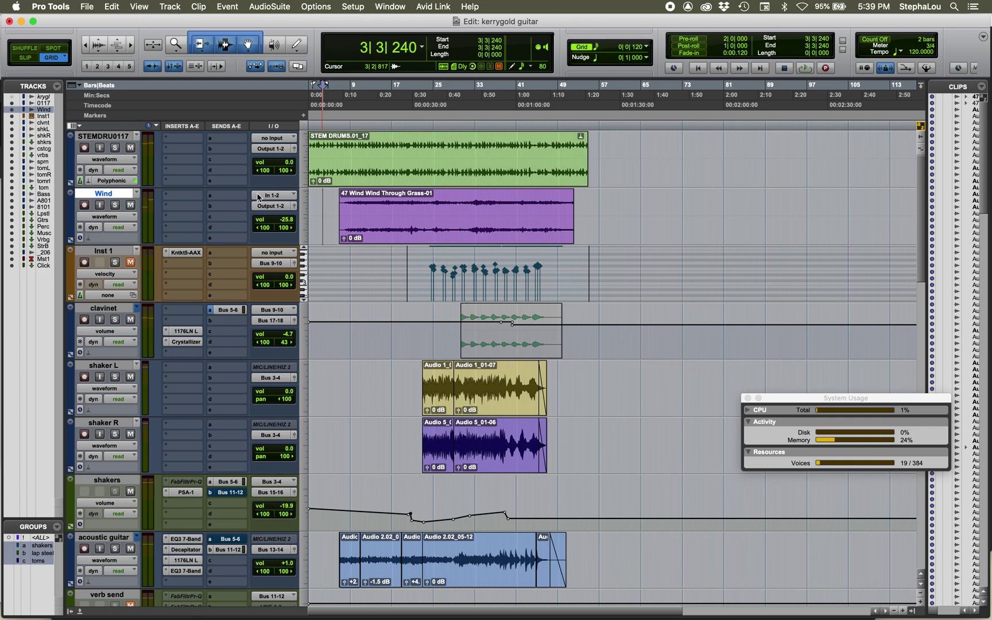
{"action": "left_click", "coordinate": [357, 227]}
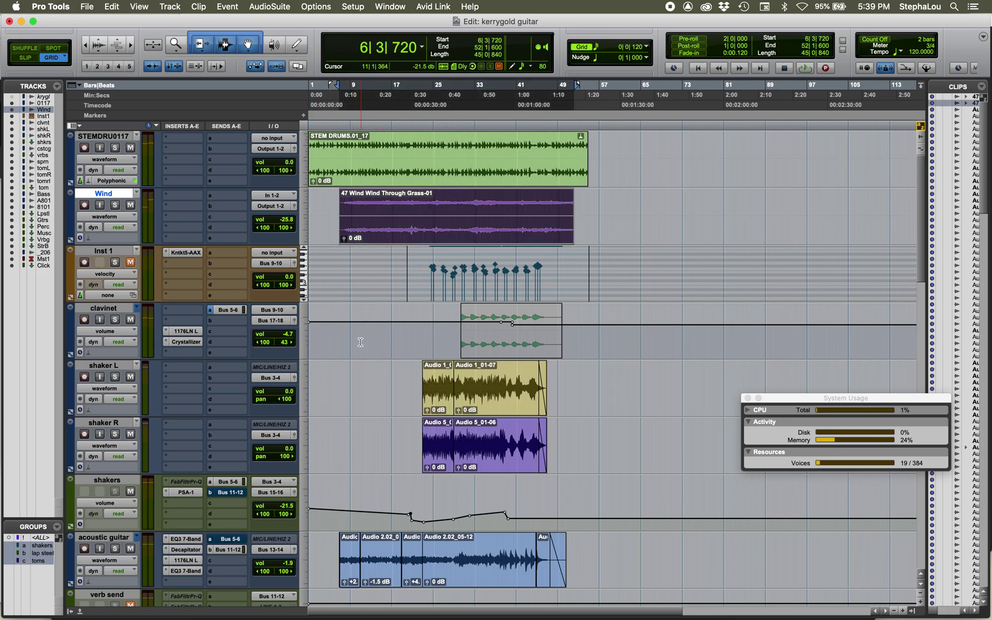
{"action": "scroll", "coordinate": [341, 457], "scroll_direction": "down", "scroll_amount": 8}
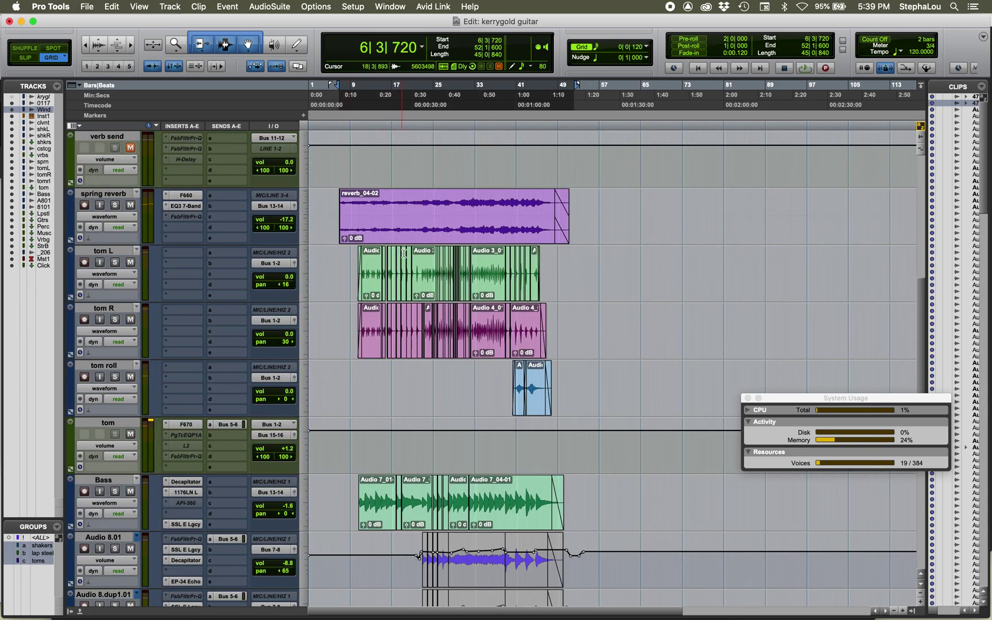
{"action": "left_click", "coordinate": [412, 223]}
{"action": "key", "text": "space"}
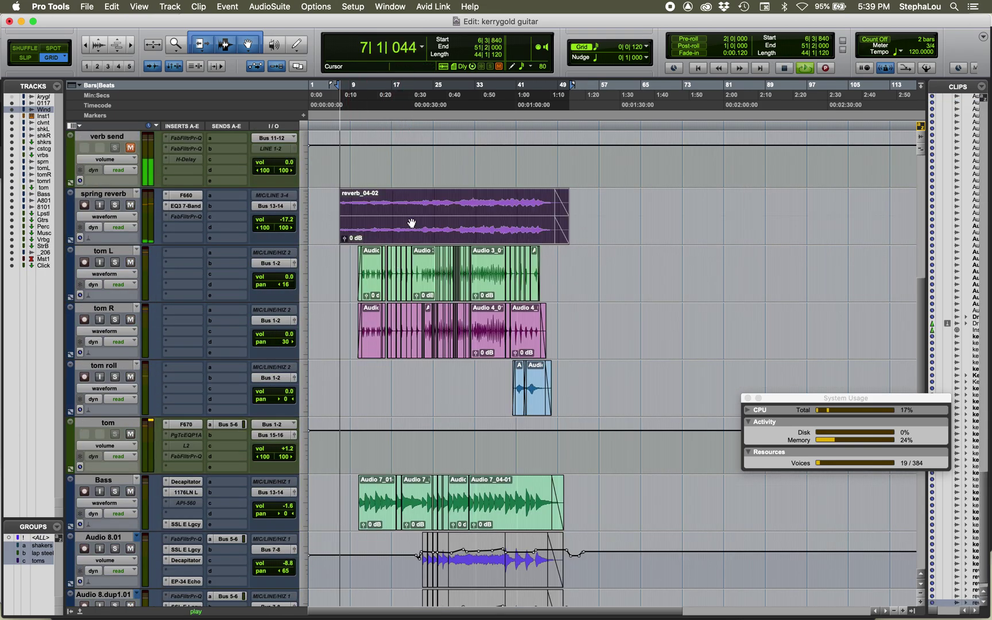
Step: Set the Elastic Audio algorithm of the STEMDRU0117 track to Rhythmic during playback, and stop the session after listening
{"action": "scroll", "coordinate": [411, 222], "scroll_direction": "up", "scroll_amount": 7}
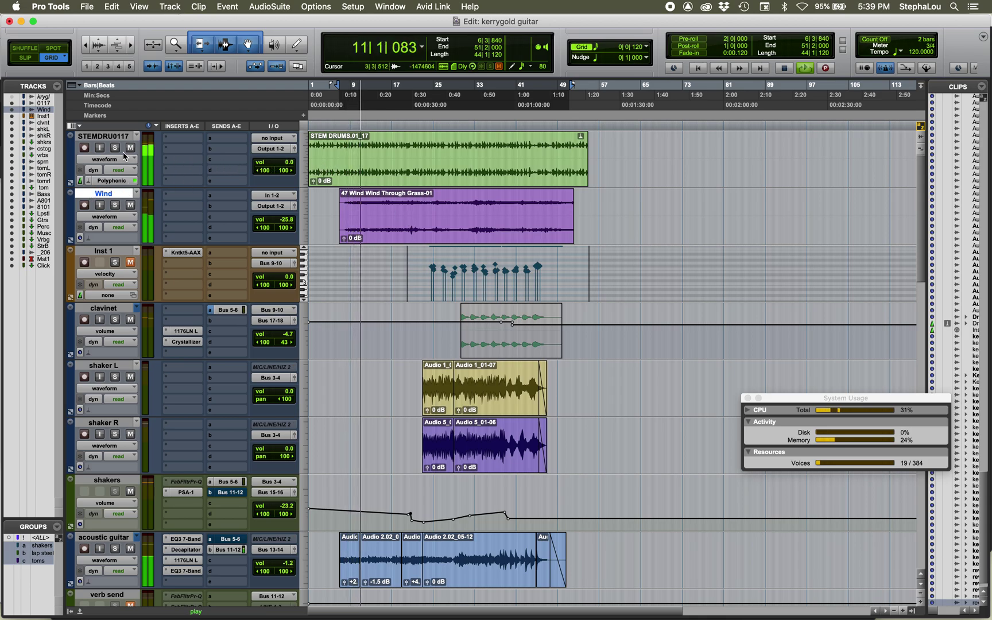
{"action": "left_click", "coordinate": [112, 183]}
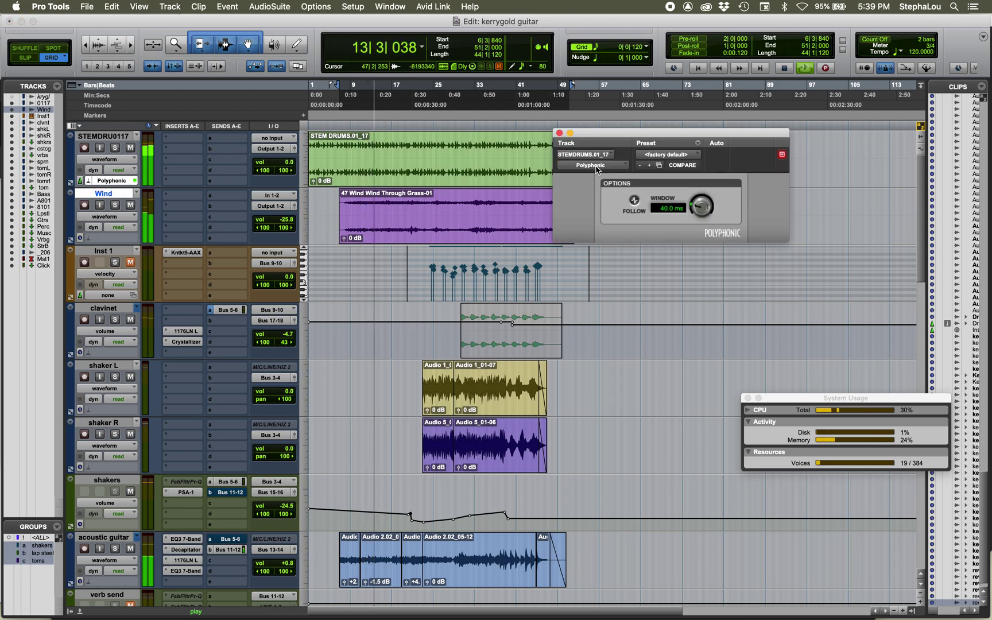
{"action": "left_click", "coordinate": [390, 206]}
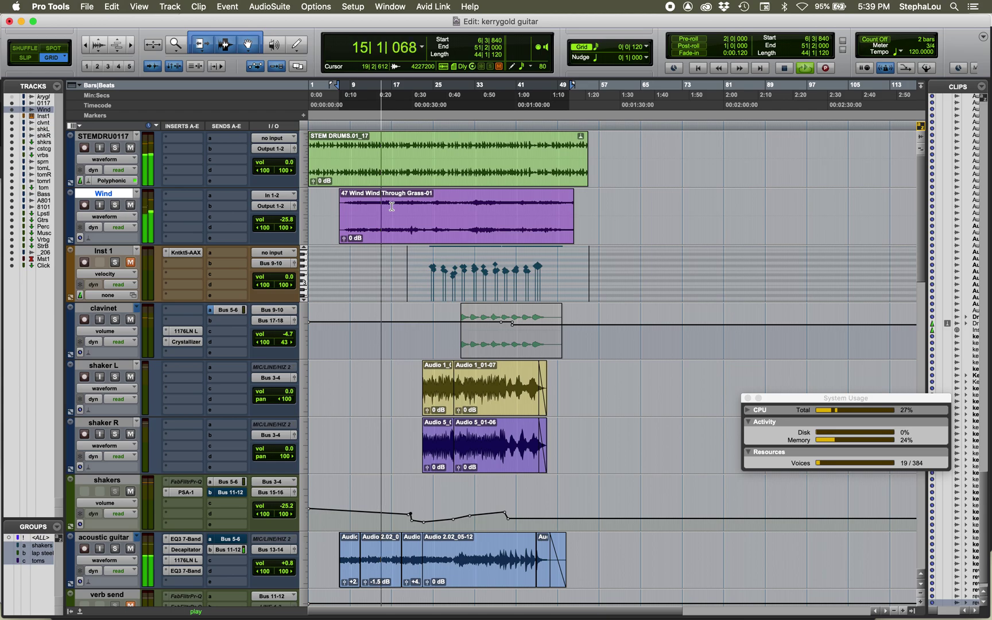
{"action": "left_click", "coordinate": [90, 182]}
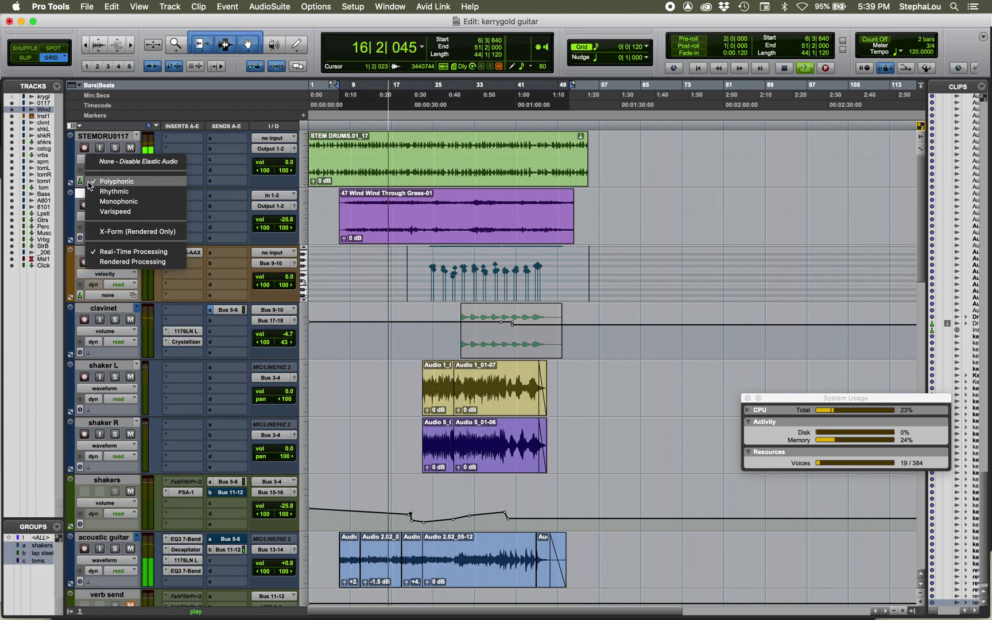
{"action": "left_click", "coordinate": [109, 191]}
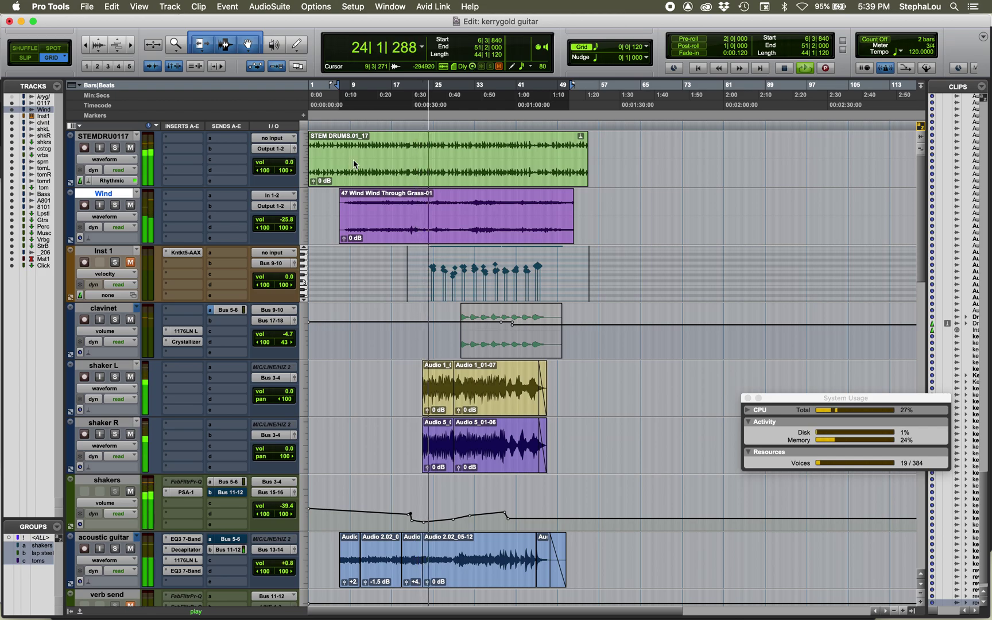
{"action": "key", "text": "space"}
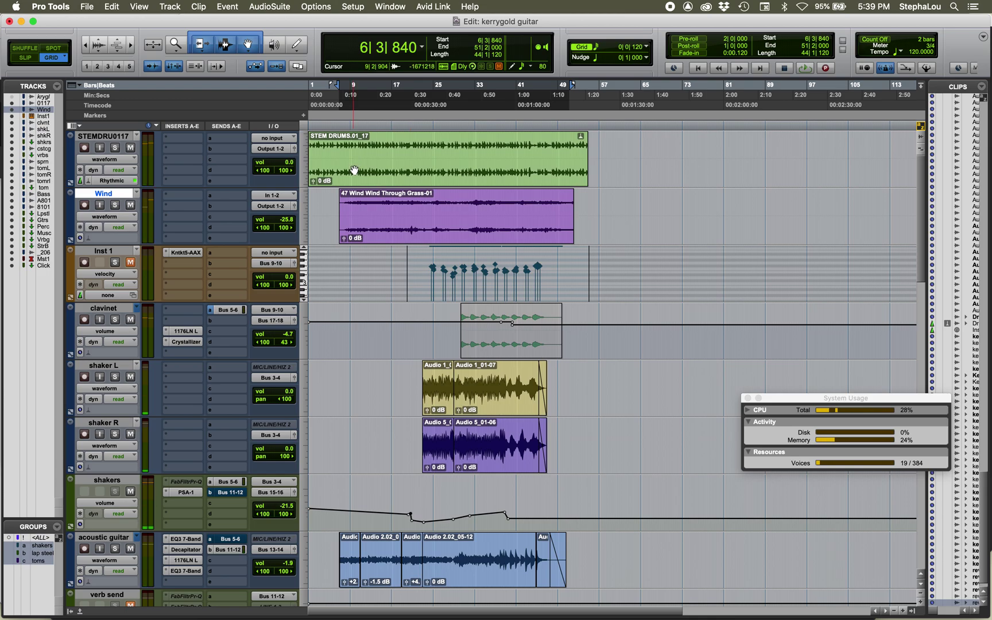
Step: Select the 47 Wind Wind Through Grass-01 clip on the Wind track
{"action": "key", "text": "Return"}
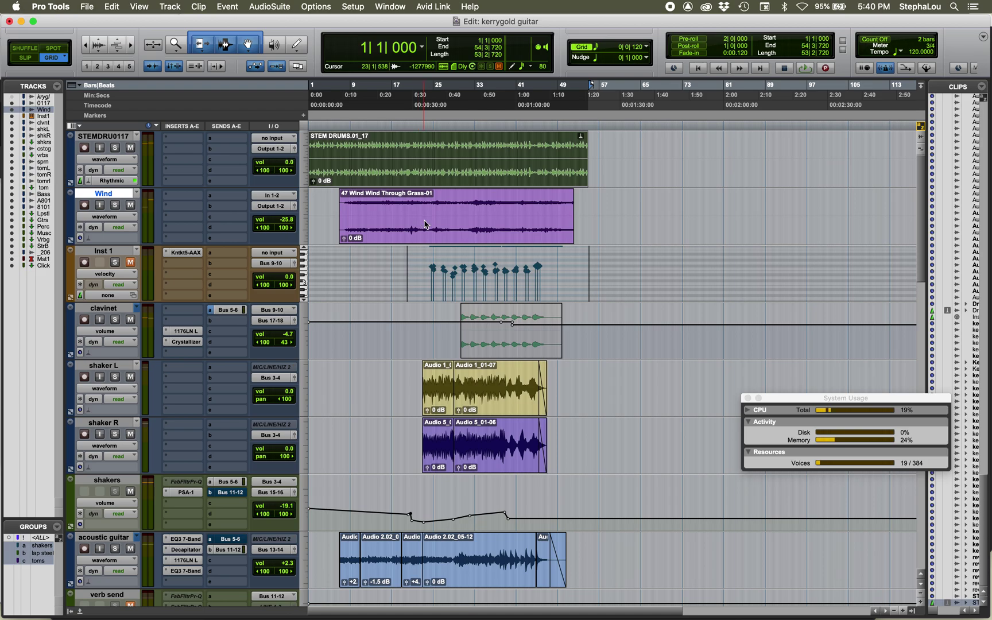
{"action": "key", "text": "super+Tab"}
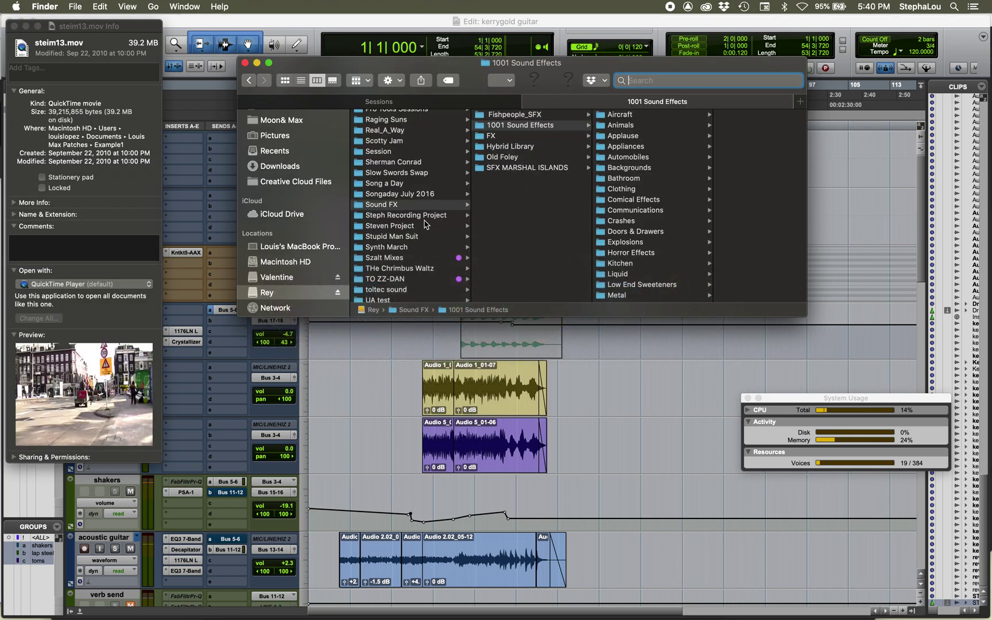
{"action": "key", "text": "super+Tab"}
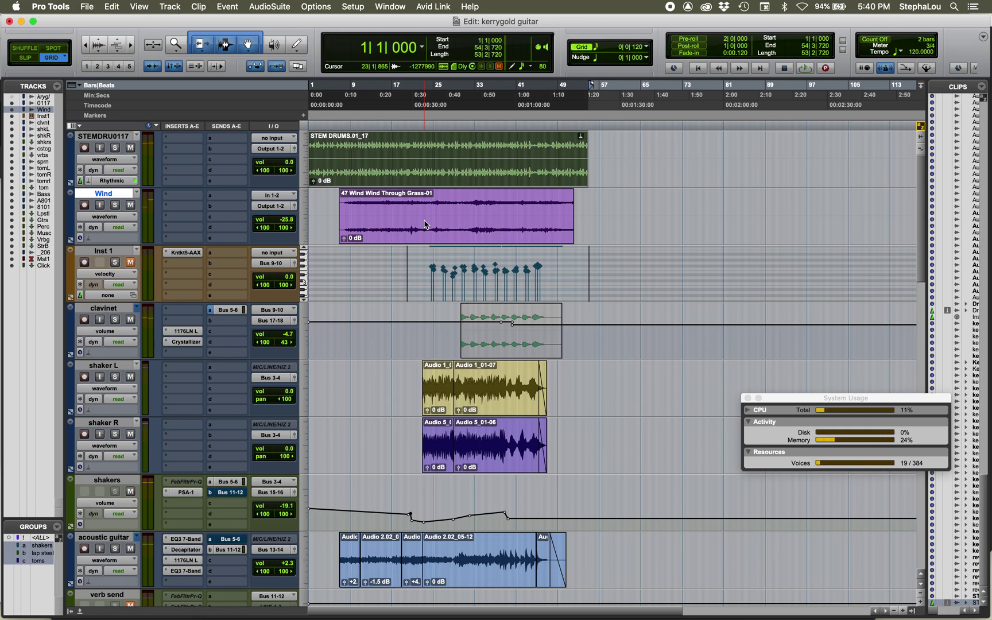
{"action": "left_click", "coordinate": [426, 232]}
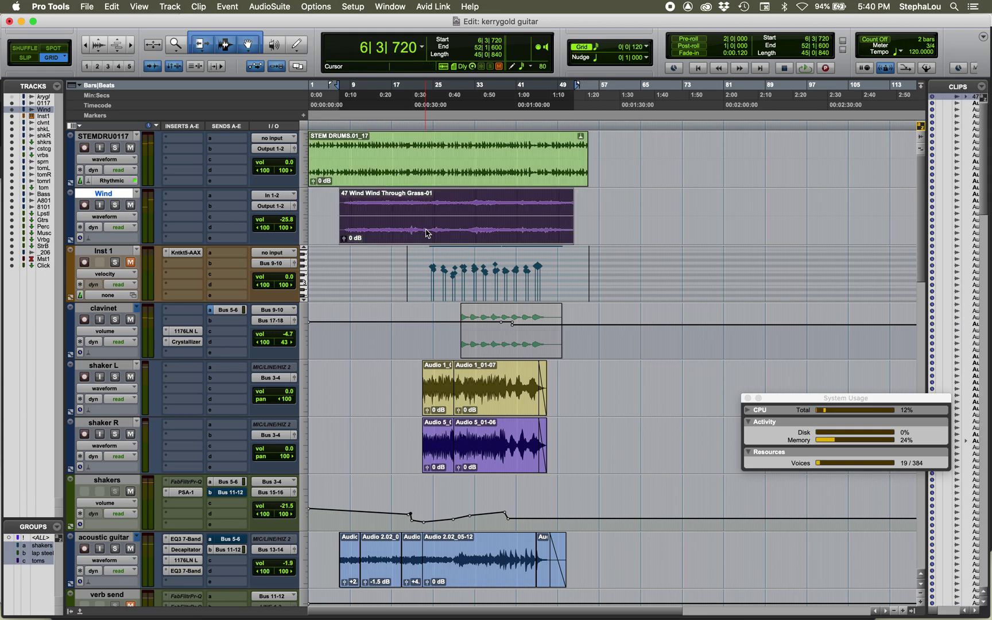